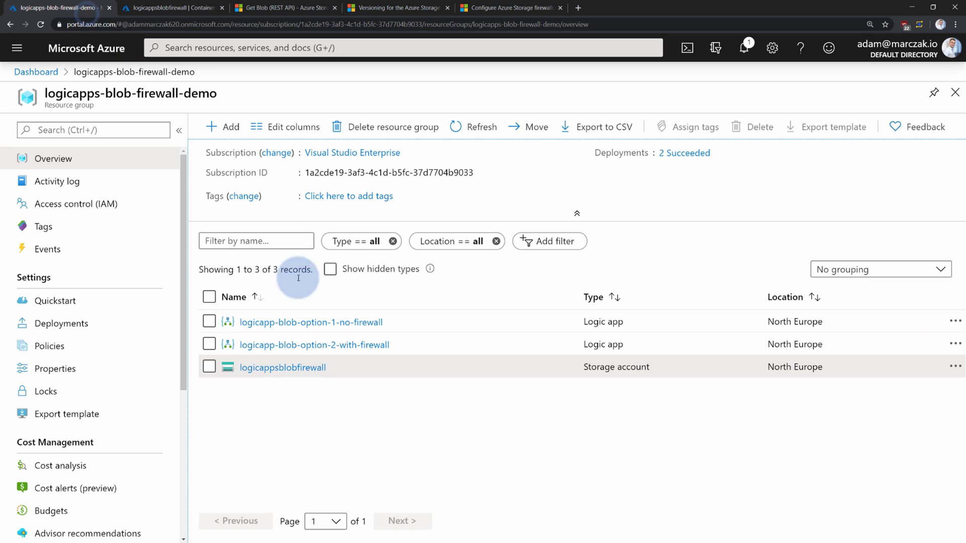
Open logicapp-blob-option-1-no-firewall as a blank workflow and add the Azure Blob Storage trigger "When a blob is added or modified (properties only)".
{"action": "left_click", "coordinate": [340, 323]}
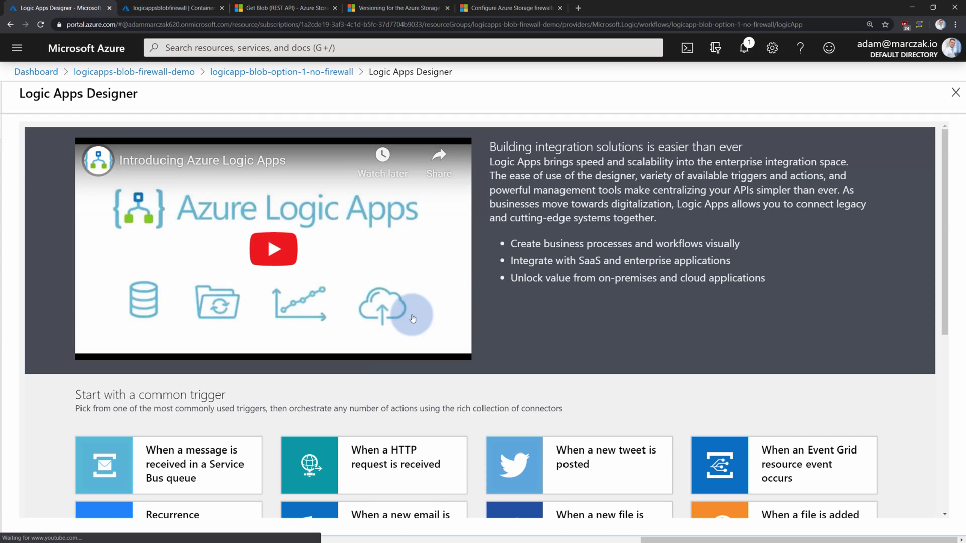
{"action": "scroll", "coordinate": [409, 317], "scroll_direction": "down", "scroll_amount": 8}
{"action": "left_click", "coordinate": [216, 273]}
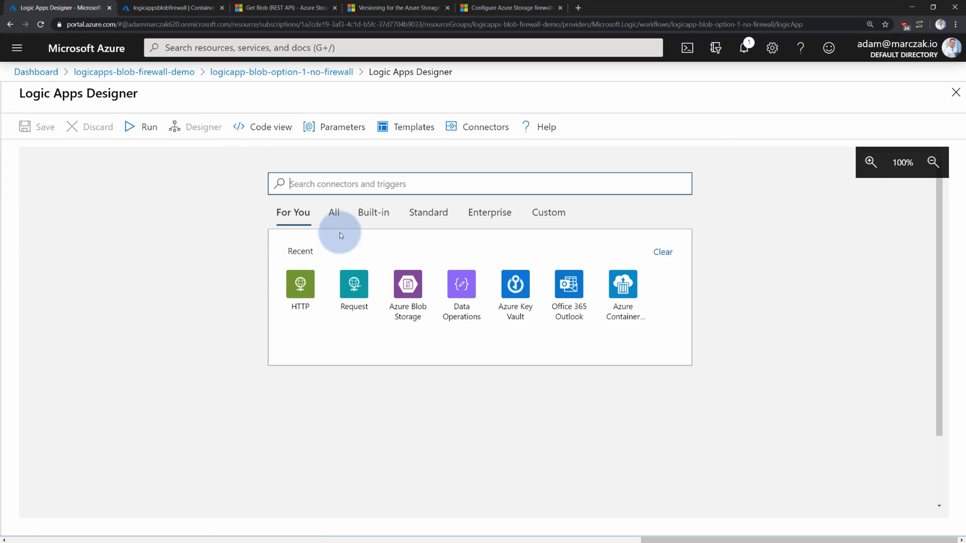
{"action": "left_click", "coordinate": [408, 285]}
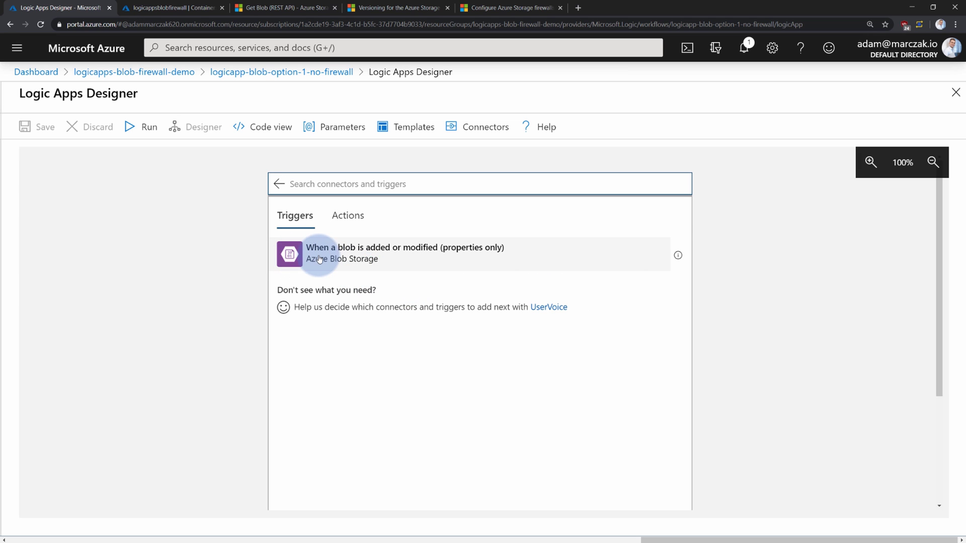
{"action": "left_click", "coordinate": [322, 259]}
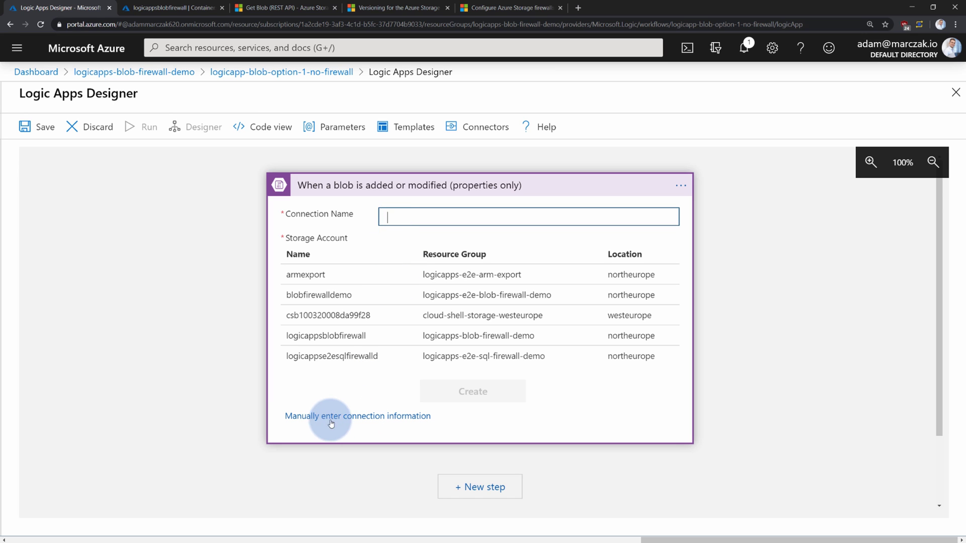
Create a trigger connection named blob to the logicappsblobfirewall storage account, picked from the current subscription.
{"action": "left_click", "coordinate": [387, 420]}
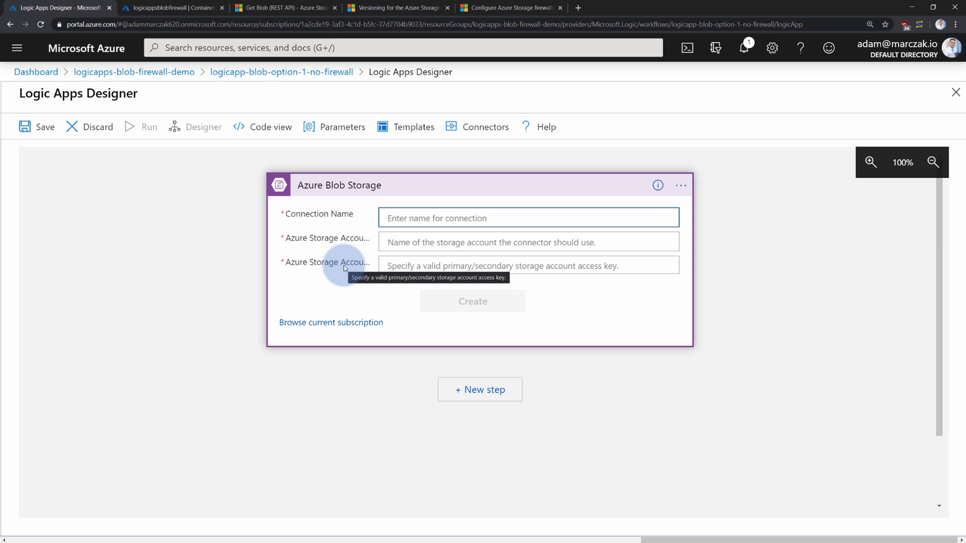
{"action": "left_click", "coordinate": [355, 324]}
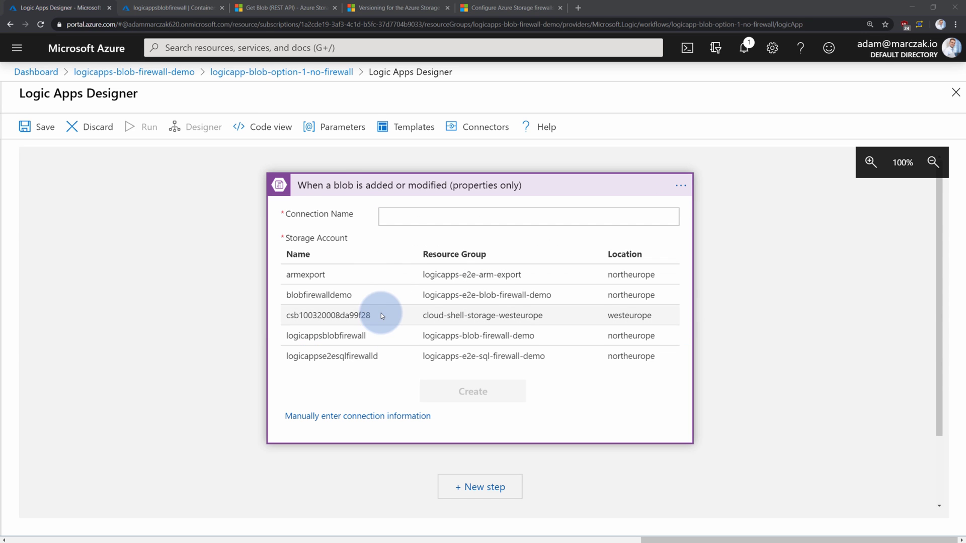
{"action": "left_click", "coordinate": [398, 219]}
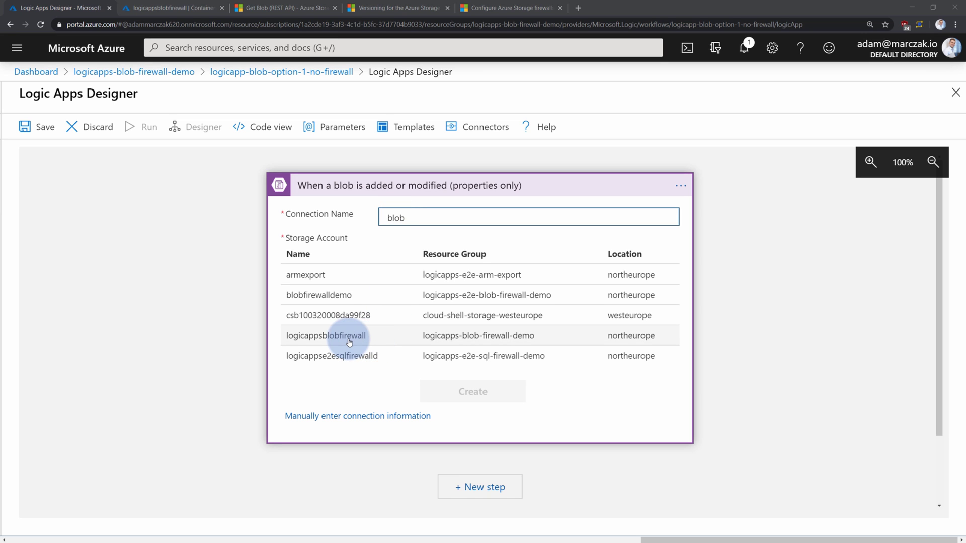
{"action": "left_click", "coordinate": [319, 338]}
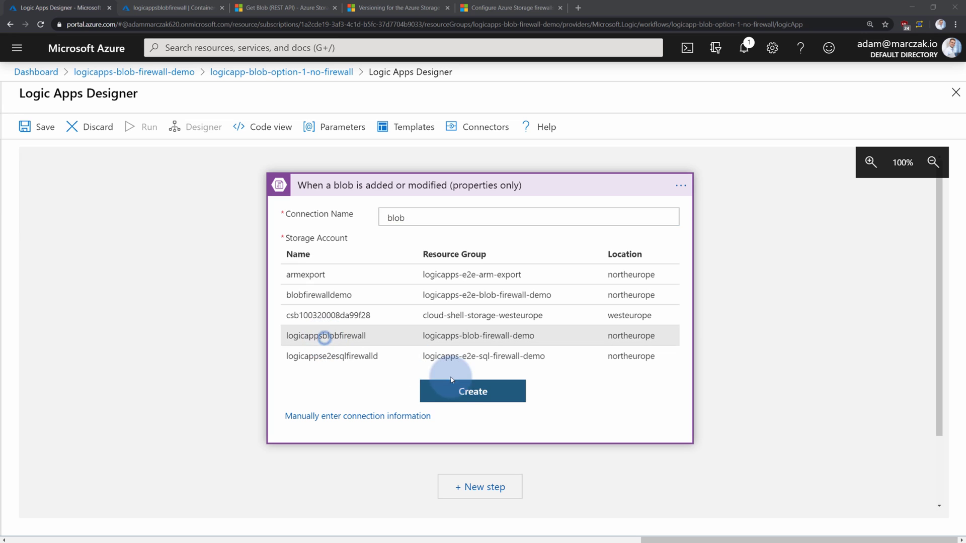
{"action": "left_click", "coordinate": [469, 393]}
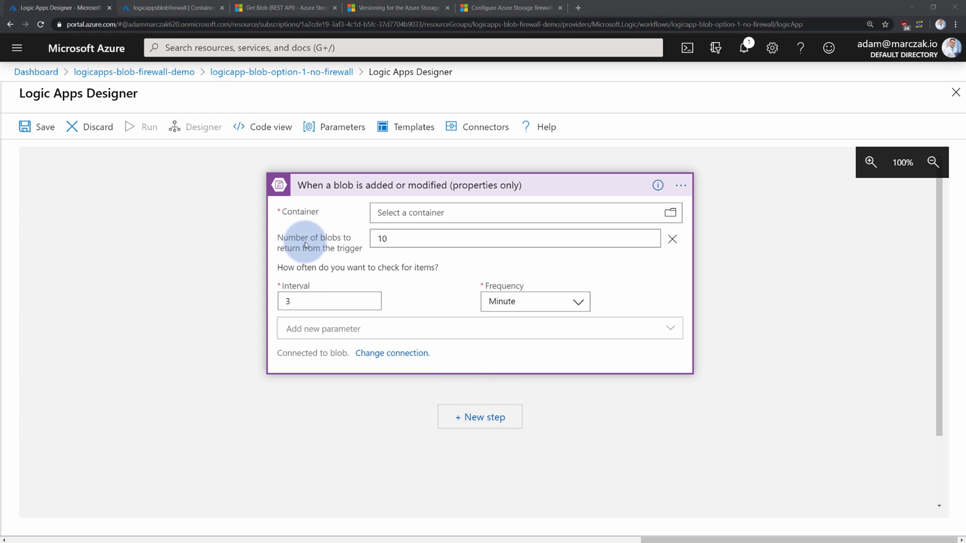
Open the logicapps-blob-firewall-demo resource group in a separate tab and refresh its resource list to check for the API connection.
{"action": "middle_click", "coordinate": [184, 77]}
{"action": "left_click", "coordinate": [259, 8]}
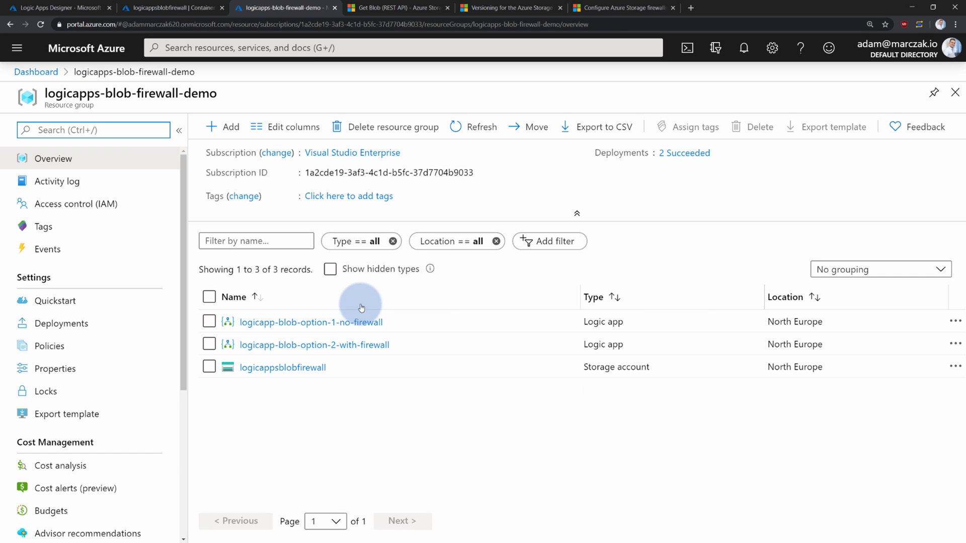
{"action": "left_click", "coordinate": [475, 135]}
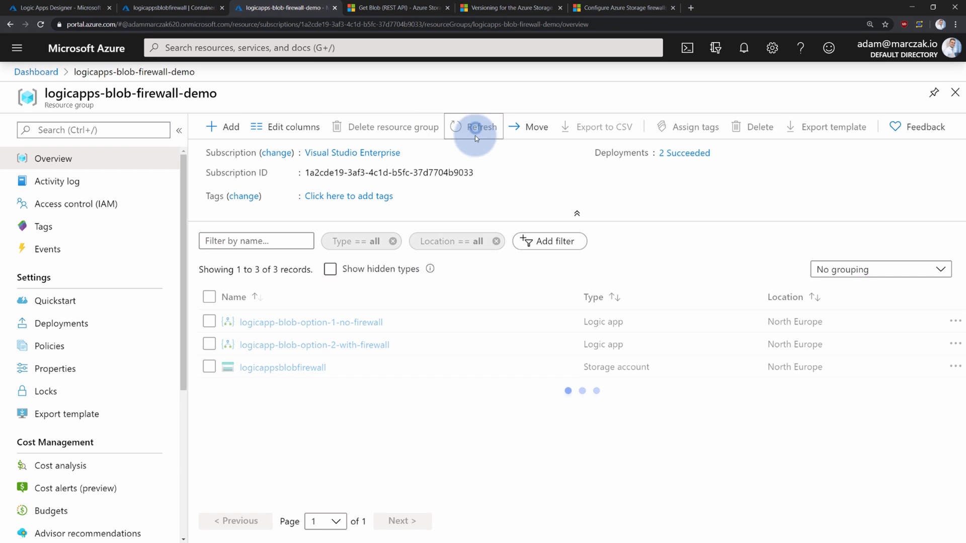
{"action": "left_click", "coordinate": [476, 129]}
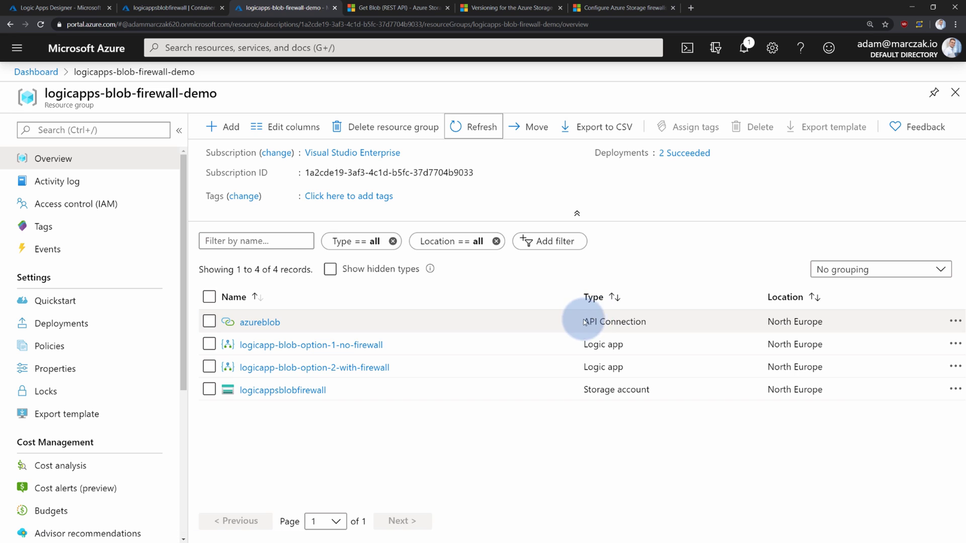
{"action": "left_click_drag", "start_coordinate": [583, 321], "coordinate": [646, 322]}
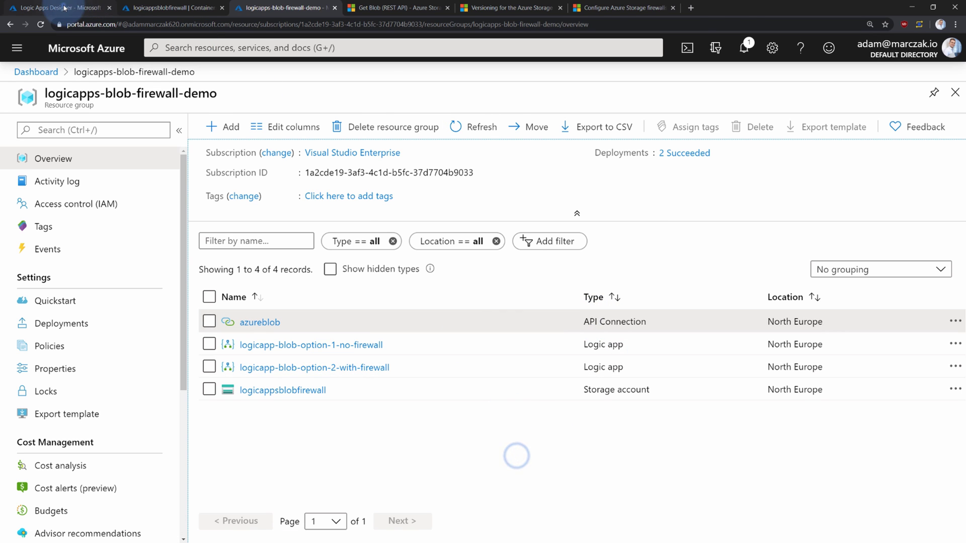
Back in the workflow designer, set the blob trigger's container to /demo.
{"action": "key", "text": "ctrl+1"}
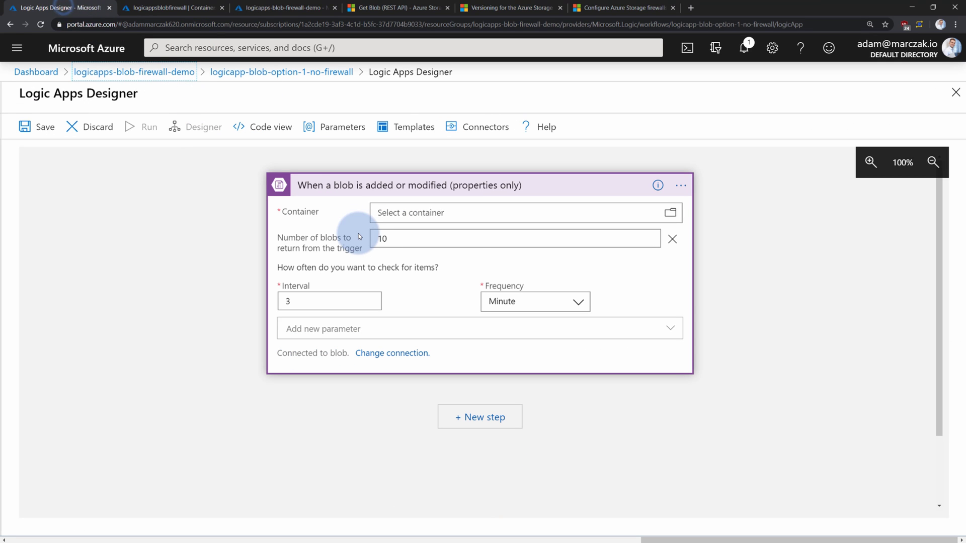
{"action": "left_click", "coordinate": [677, 218]}
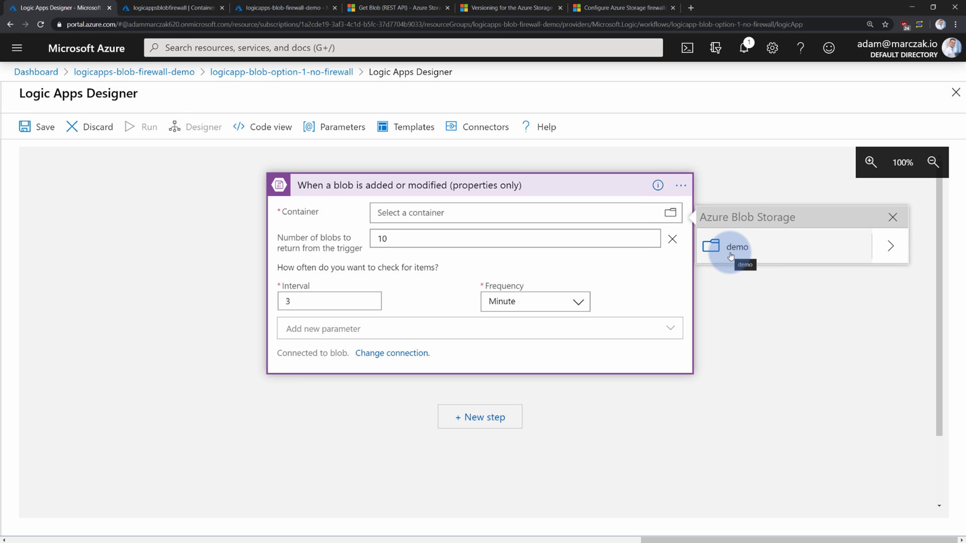
{"action": "left_click", "coordinate": [735, 247]}
Add an Azure Blob Storage "Get blob content" action that uses List of Files Path from the trigger as its blob.
{"action": "left_click", "coordinate": [485, 418]}
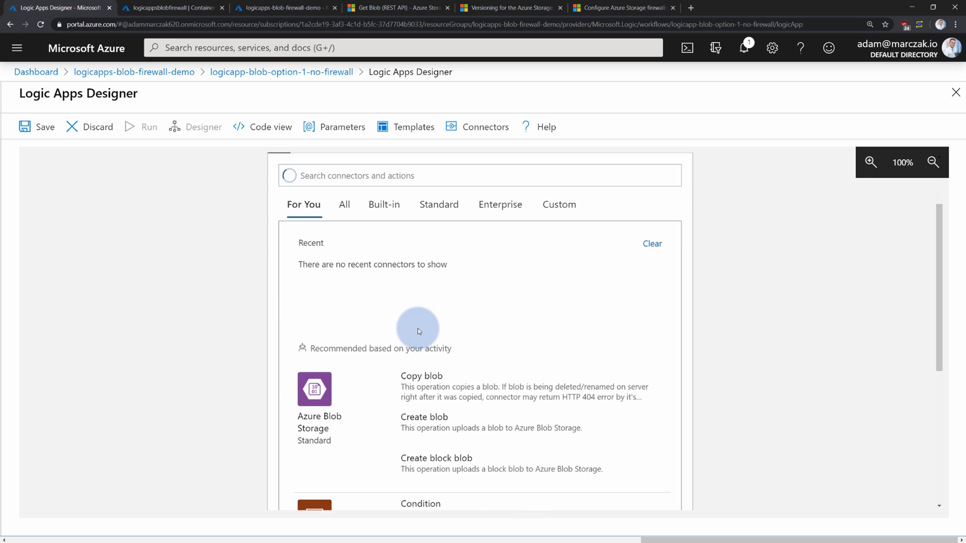
{"action": "left_click", "coordinate": [313, 395]}
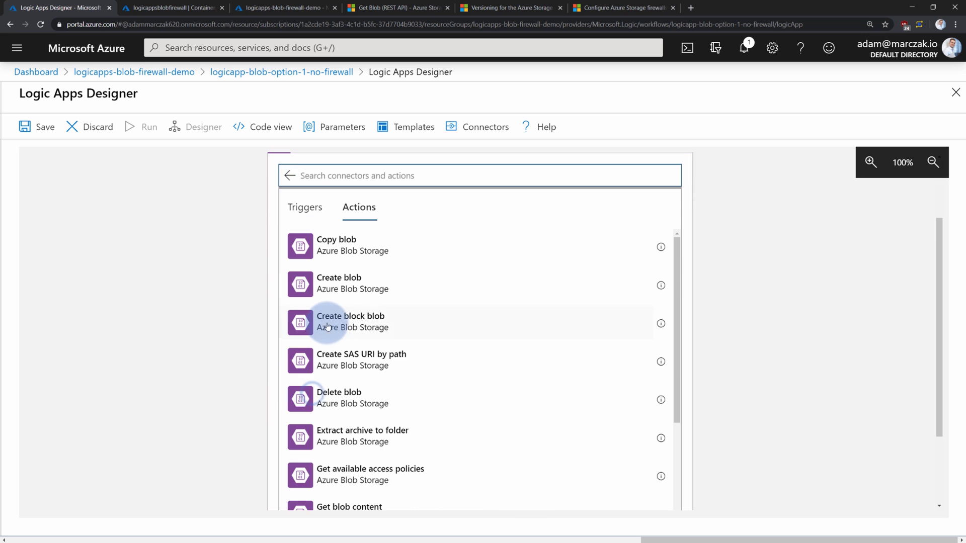
{"action": "scroll", "coordinate": [352, 400], "scroll_direction": "down", "scroll_amount": 2}
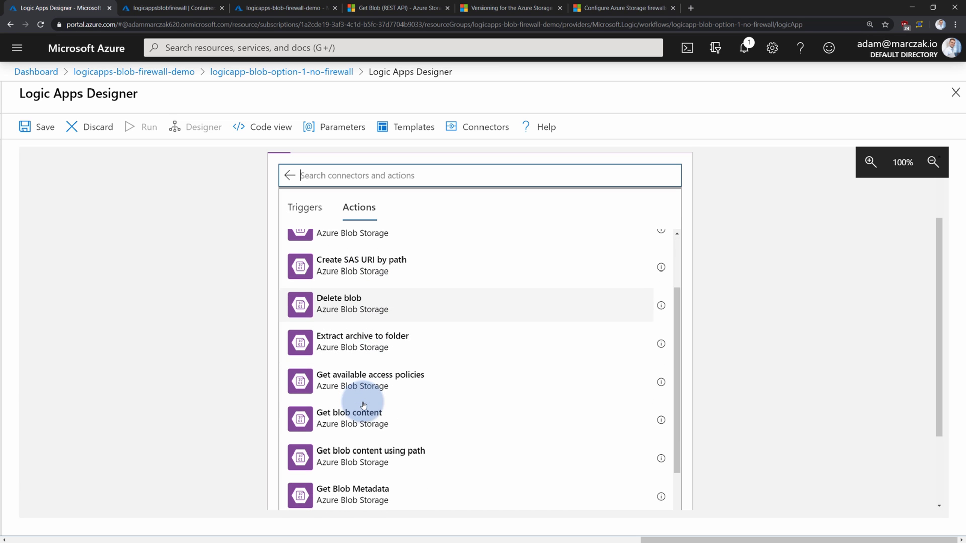
{"action": "left_click", "coordinate": [352, 426]}
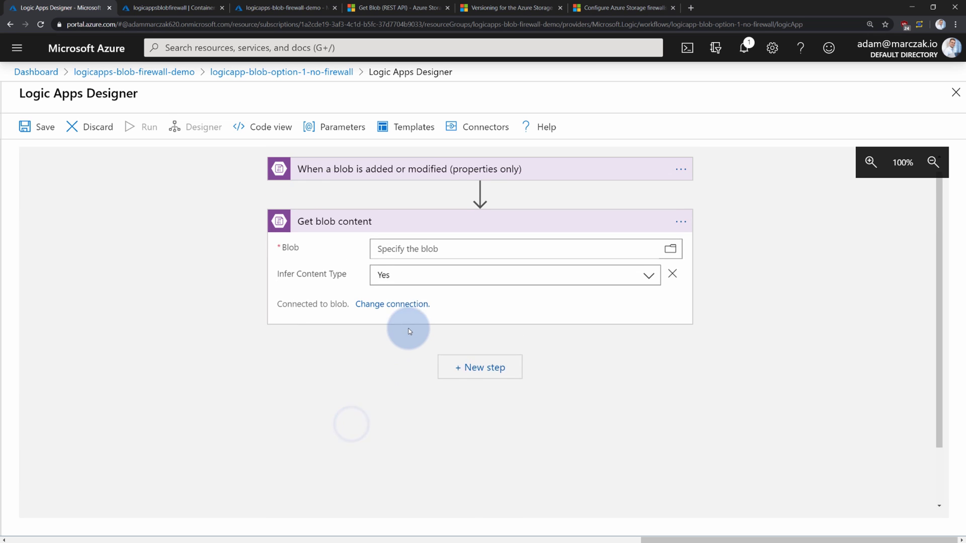
{"action": "left_click", "coordinate": [411, 270]}
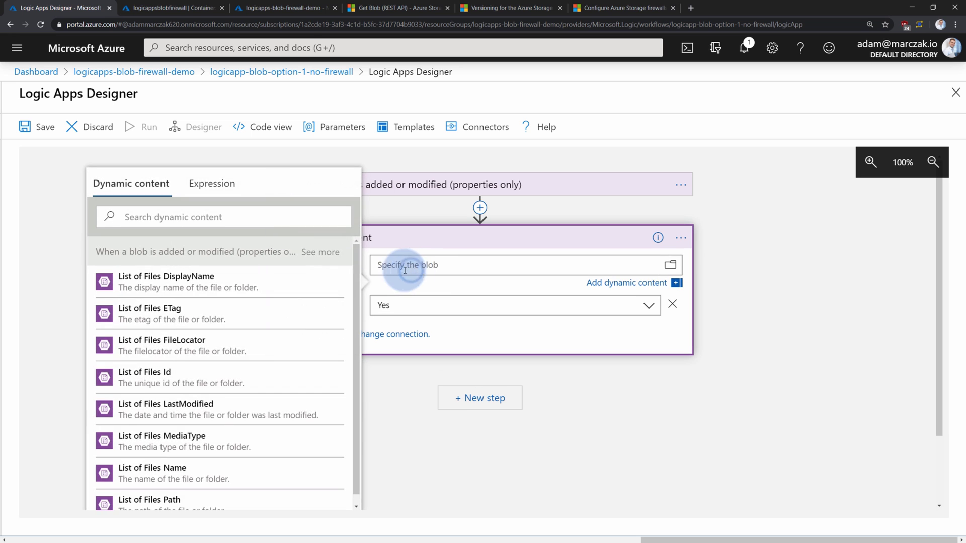
{"action": "left_click", "coordinate": [186, 494]}
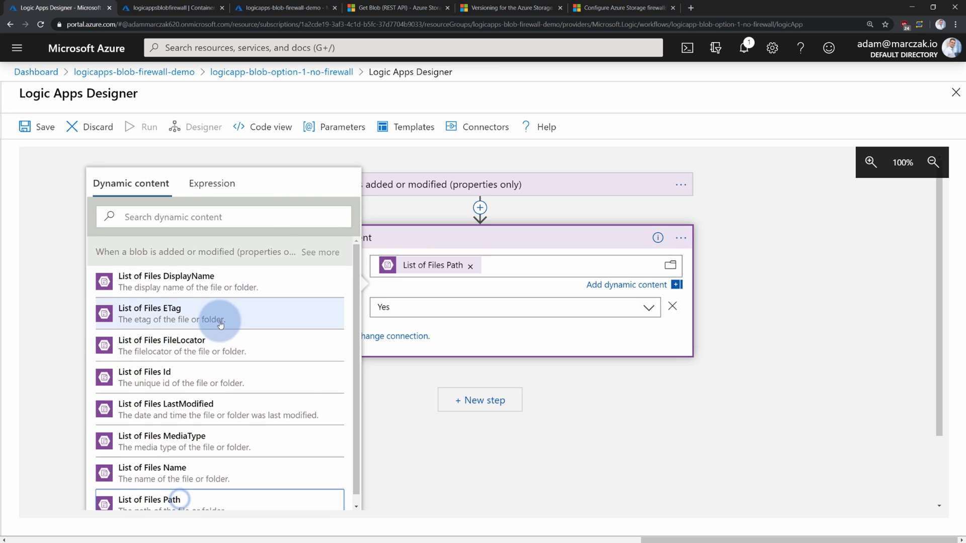
{"action": "left_click", "coordinate": [32, 173]}
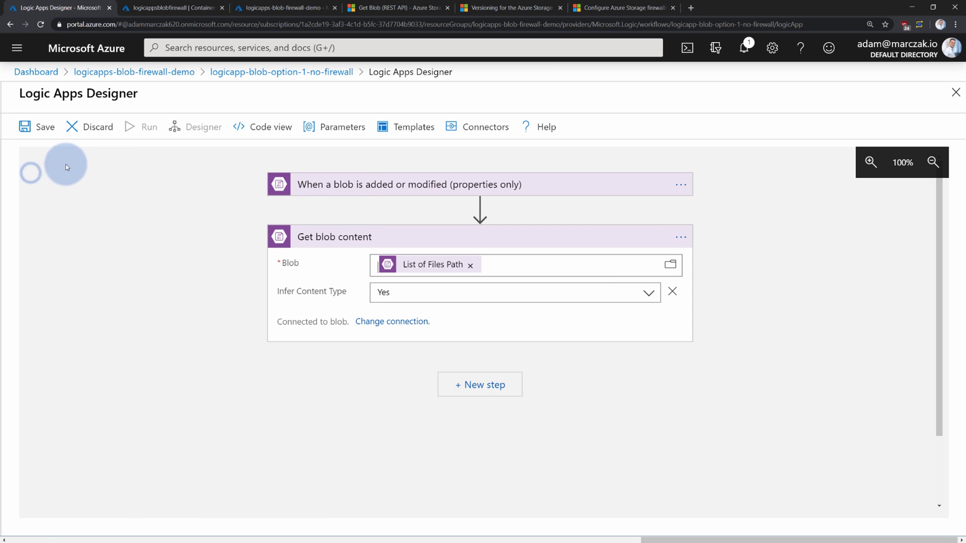
Expand the blob trigger and set its checking interval to 1 minute.
{"action": "left_click", "coordinate": [310, 184]}
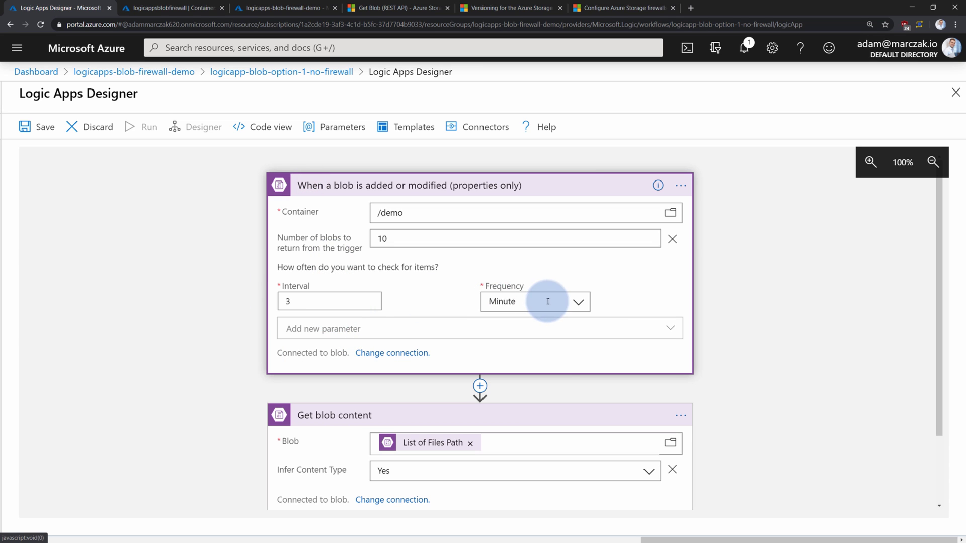
{"action": "left_click_drag", "start_coordinate": [332, 301], "coordinate": [252, 300]}
{"action": "type", "text": "1"}
{"action": "left_click", "coordinate": [175, 240]}
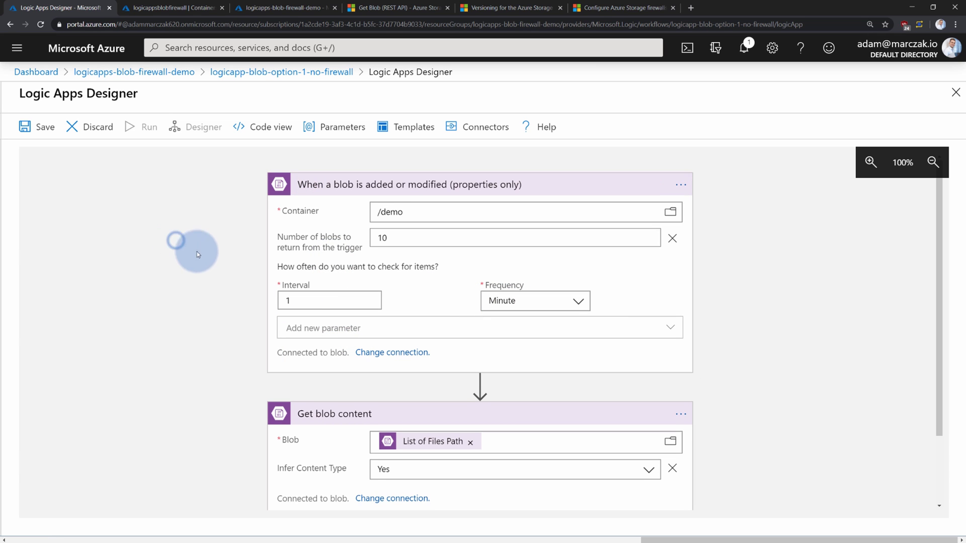
Set the blob trigger's checking interval to 3 minutes and save the logic app.
{"action": "left_click_drag", "start_coordinate": [314, 301], "coordinate": [253, 299]}
{"action": "type", "text": "3"}
{"action": "left_click", "coordinate": [182, 265]}
{"action": "left_click", "coordinate": [30, 123]}
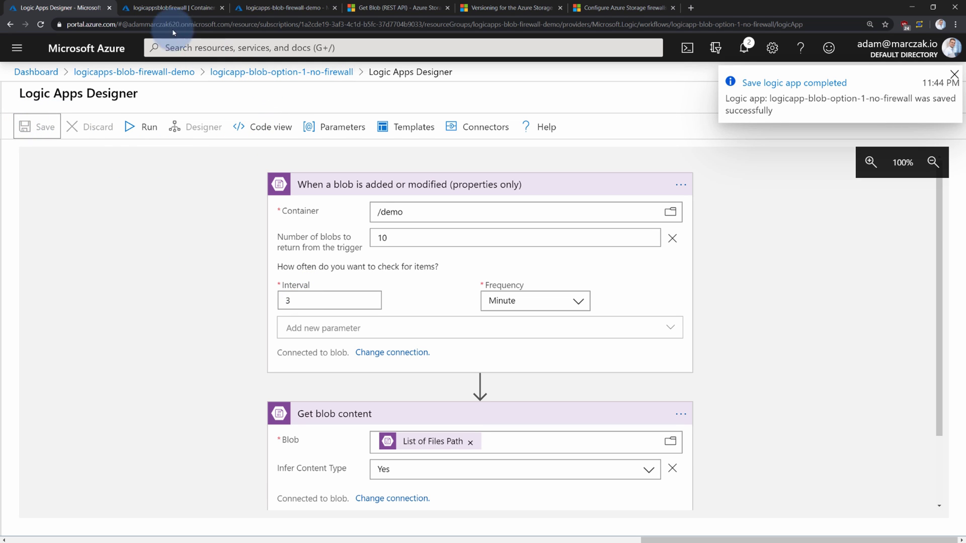
Upload the file 05-main-00.json to the demo container of the logicappsblobfirewall storage account.
{"action": "left_click", "coordinate": [173, 8]}
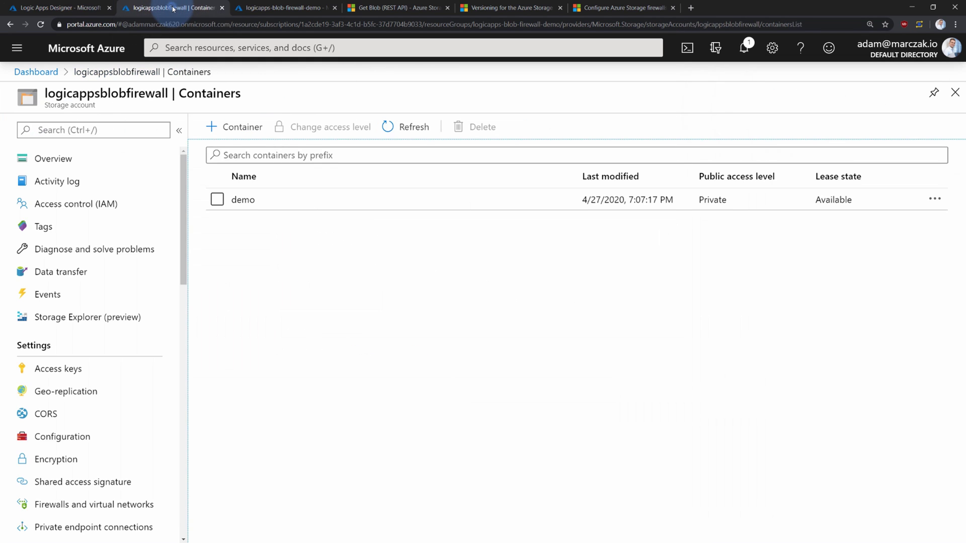
{"action": "left_click", "coordinate": [263, 204]}
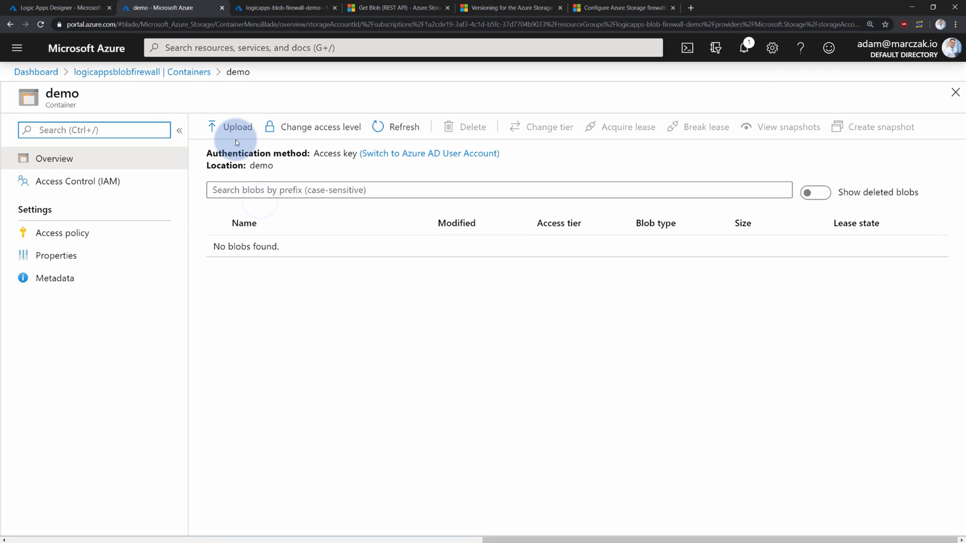
{"action": "left_click", "coordinate": [243, 125]}
{"action": "left_click", "coordinate": [939, 124]}
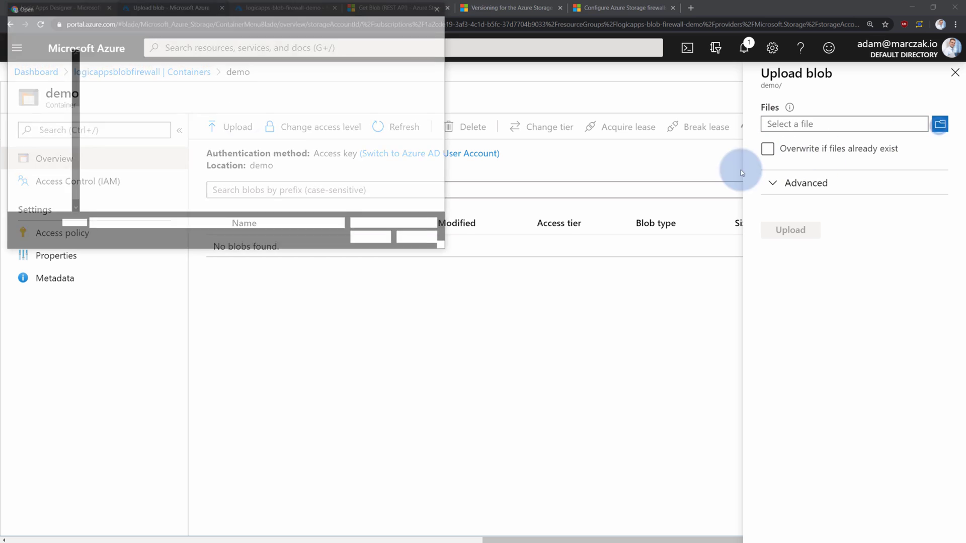
{"action": "double_click", "coordinate": [130, 161]}
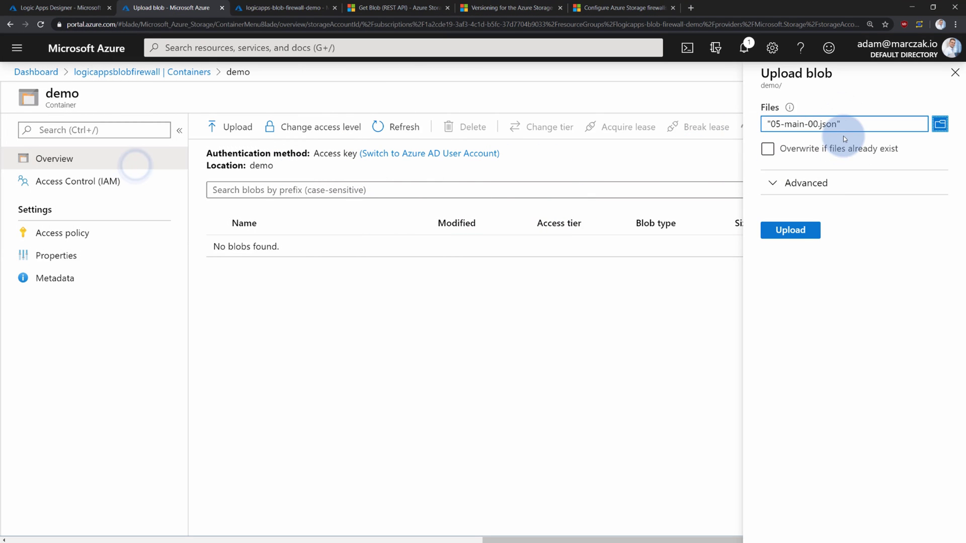
{"action": "left_click", "coordinate": [806, 237]}
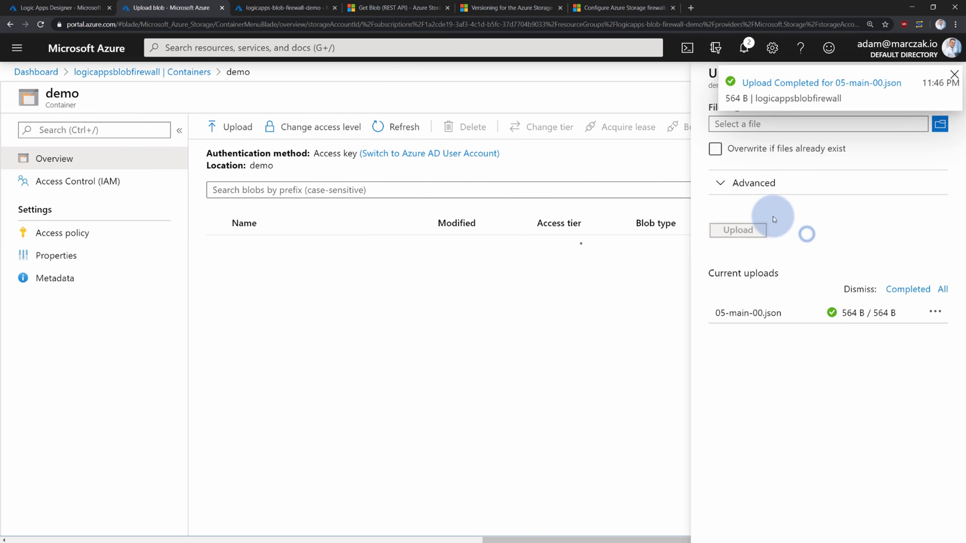
{"action": "left_click", "coordinate": [955, 74]}
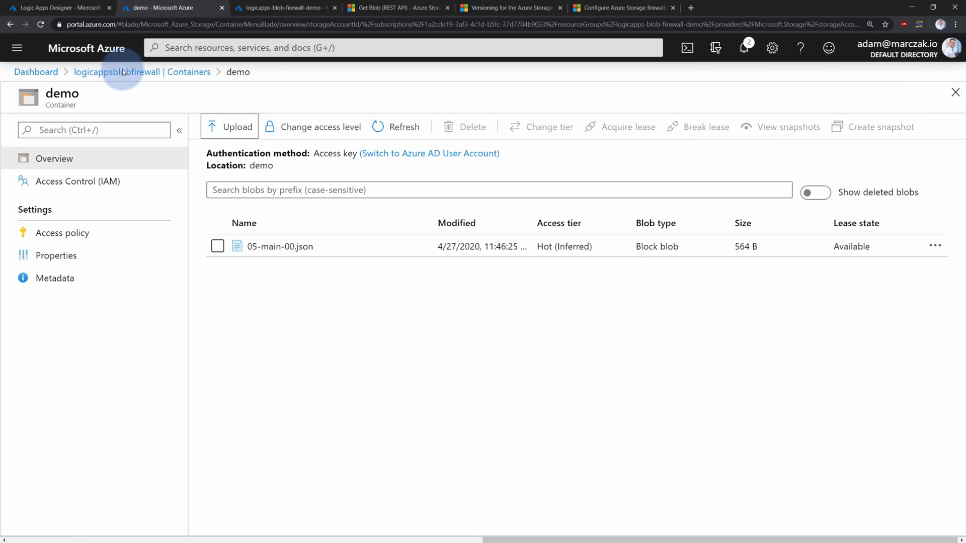
Go to the overview of logicapp-blob-option-1-no-firewall, check its trigger frequency and run history, and run its blob trigger manually.
{"action": "left_click", "coordinate": [61, 8]}
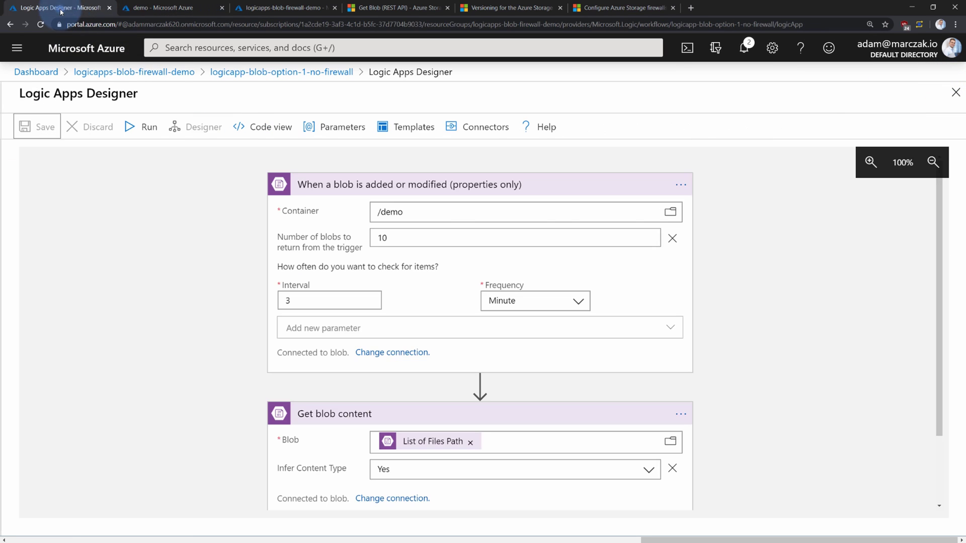
{"action": "left_click", "coordinate": [293, 72]}
{"action": "scroll", "coordinate": [399, 328], "scroll_direction": "down", "scroll_amount": 1}
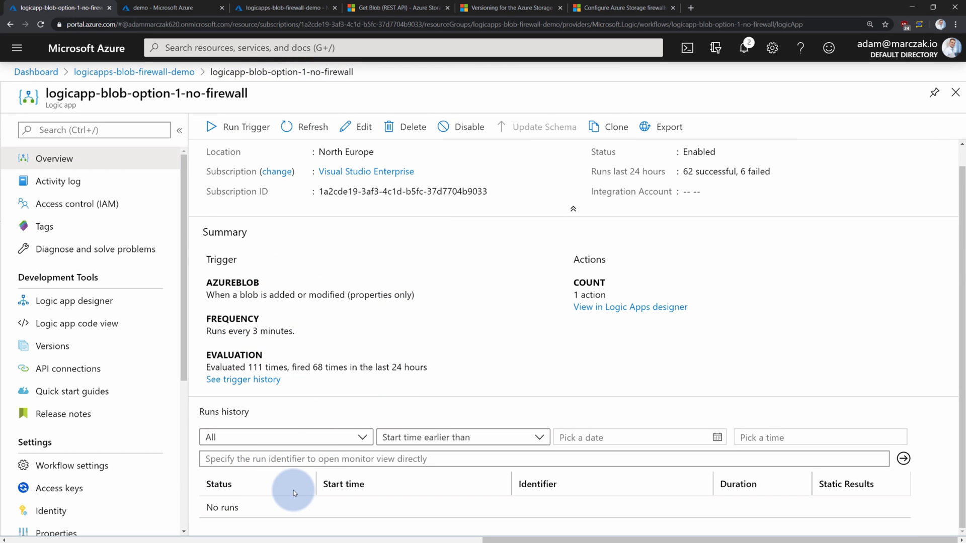
{"action": "left_click", "coordinate": [255, 331]}
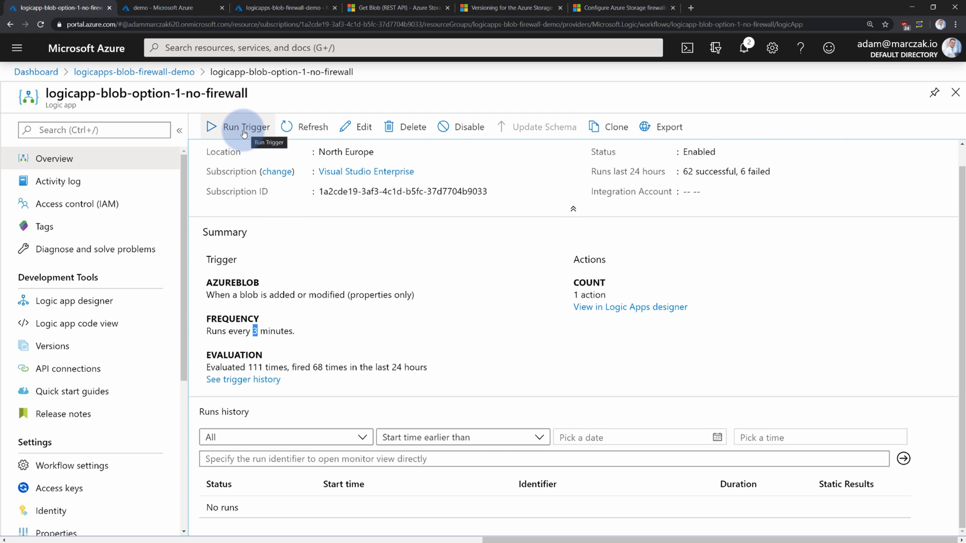
{"action": "left_click", "coordinate": [244, 129]}
{"action": "left_click", "coordinate": [252, 152]}
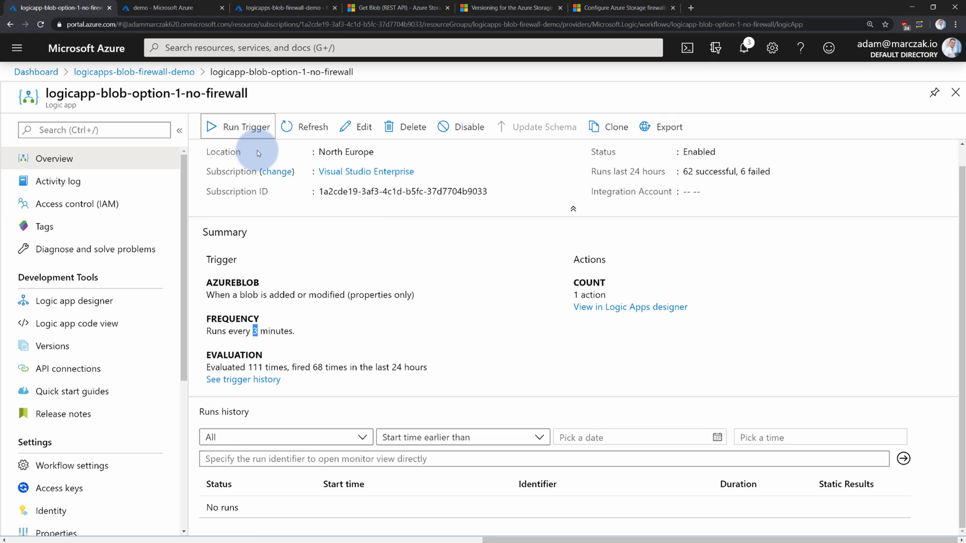
Refresh the logic app's run history, open the newest run and examine the outputs of its blob trigger.
{"action": "left_click", "coordinate": [305, 132]}
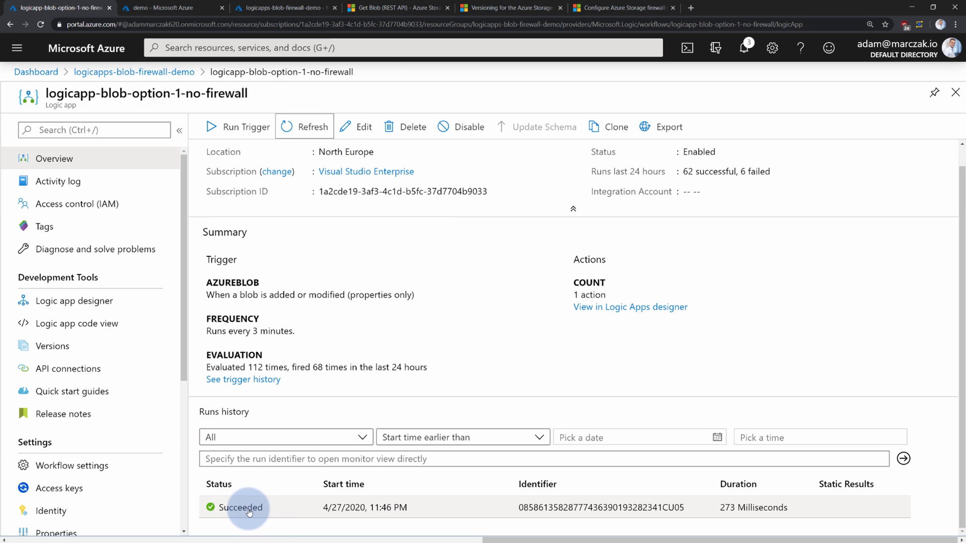
{"action": "left_click", "coordinate": [288, 508]}
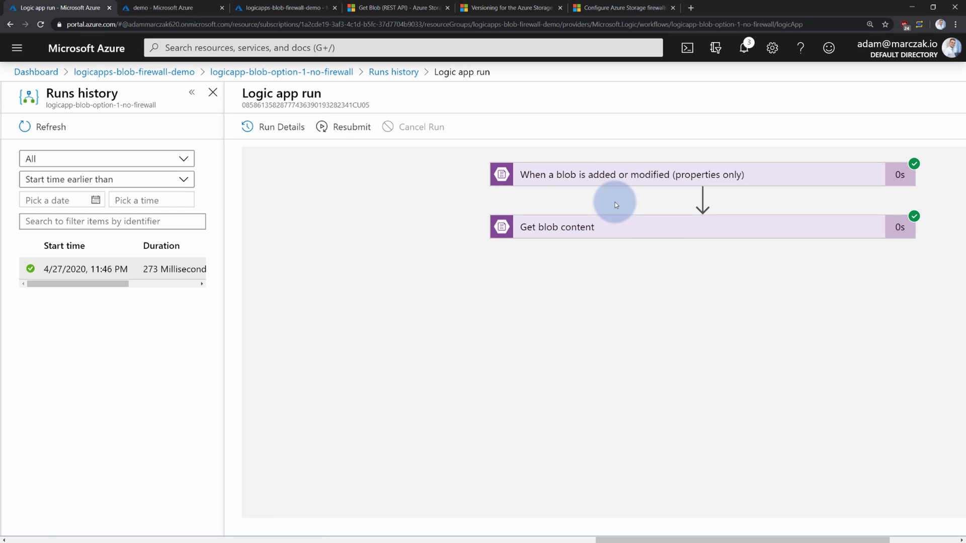
{"action": "left_click", "coordinate": [582, 174]}
{"action": "scroll", "coordinate": [611, 443], "scroll_direction": "down", "scroll_amount": 3}
{"action": "scroll", "coordinate": [497, 453], "scroll_direction": "down", "scroll_amount": 3}
{"action": "scroll", "coordinate": [497, 454], "scroll_direction": "down", "scroll_amount": 1}
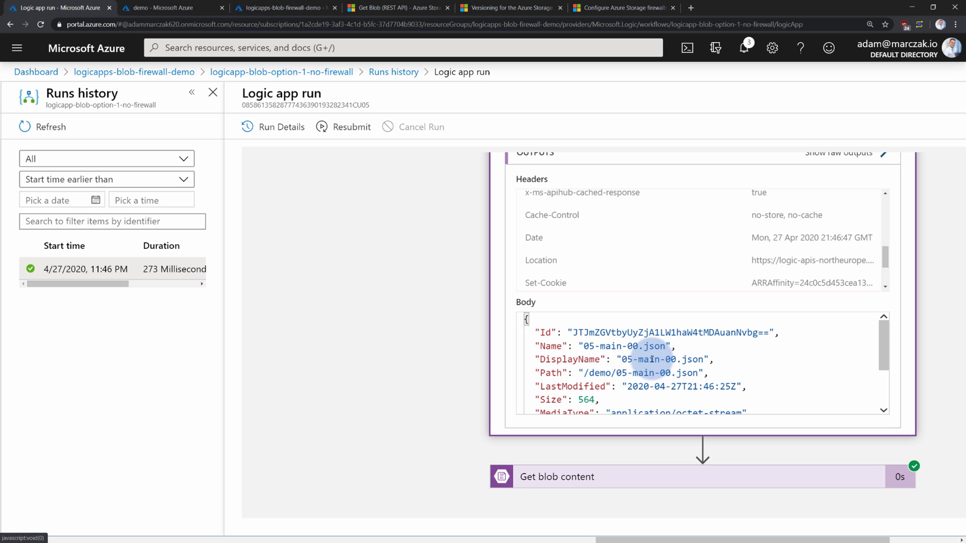
Examine the inputs and file content output of the run's Get blob content action.
{"action": "left_click", "coordinate": [626, 477]}
{"action": "scroll", "coordinate": [427, 373], "scroll_direction": "down", "scroll_amount": 3}
{"action": "scroll", "coordinate": [426, 372], "scroll_direction": "down", "scroll_amount": 2}
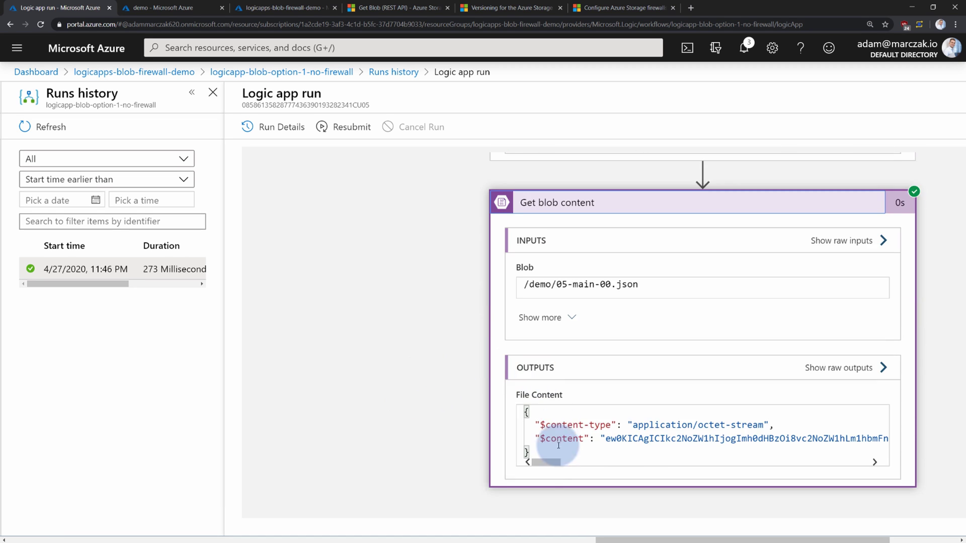
{"action": "left_click_drag", "start_coordinate": [551, 465], "coordinate": [502, 472]}
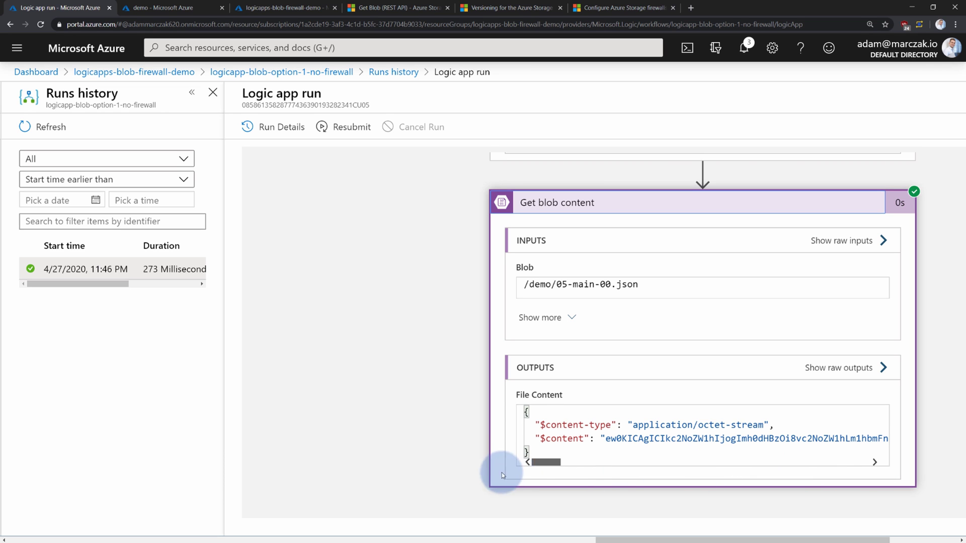
Restrict the logicappsblobfirewall storage account's firewall to selected networks and save the setting.
{"action": "left_click", "coordinate": [197, 11]}
{"action": "left_click", "coordinate": [146, 72]}
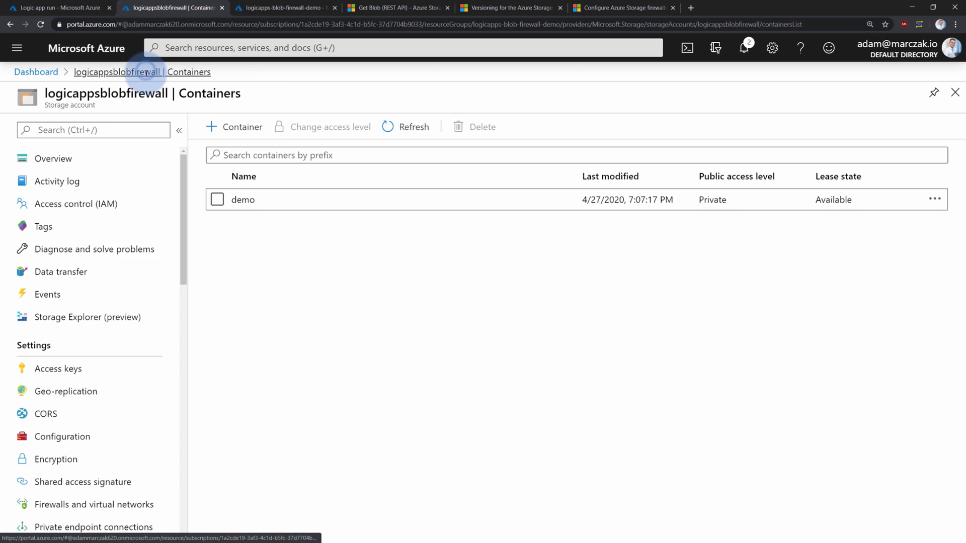
{"action": "scroll", "coordinate": [101, 412], "scroll_direction": "down", "scroll_amount": 1}
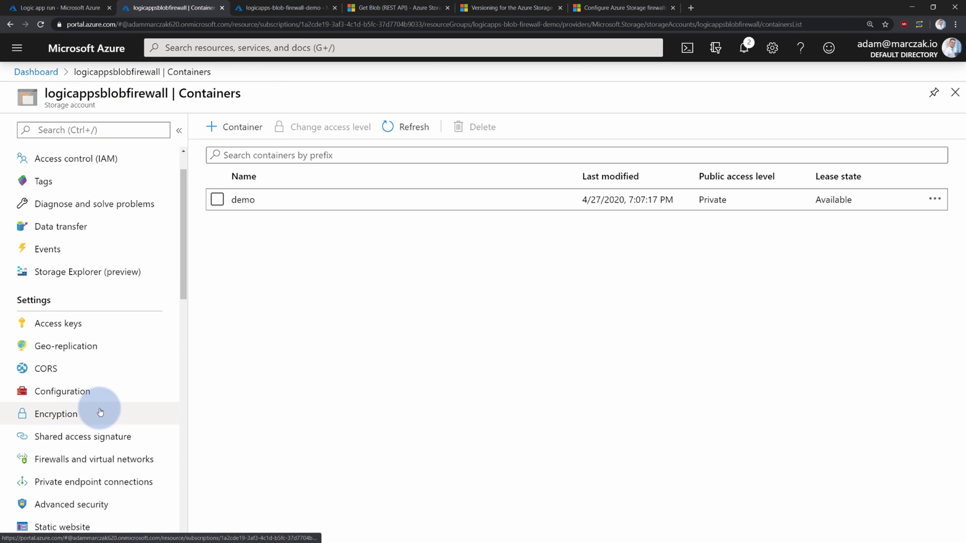
{"action": "left_click", "coordinate": [81, 459]}
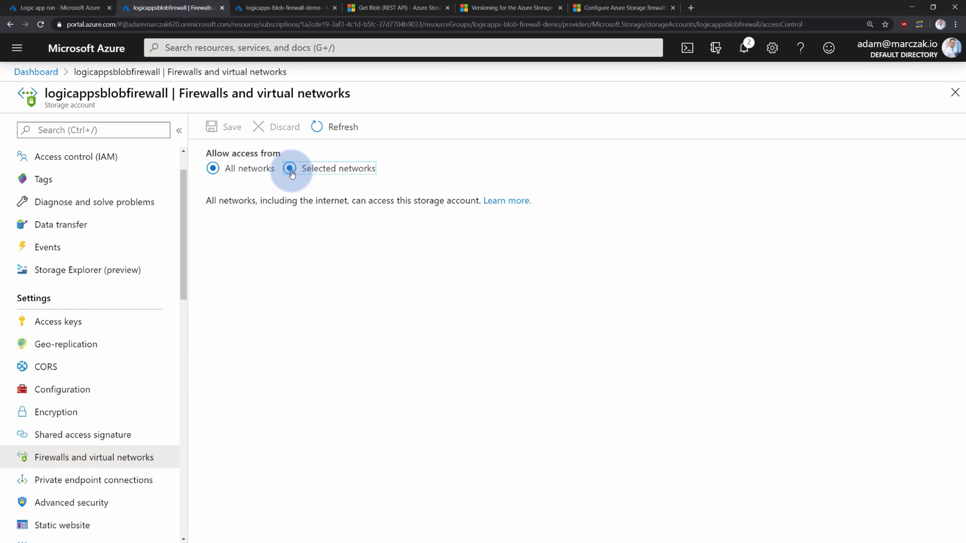
{"action": "left_click", "coordinate": [290, 169]}
{"action": "left_click", "coordinate": [221, 127]}
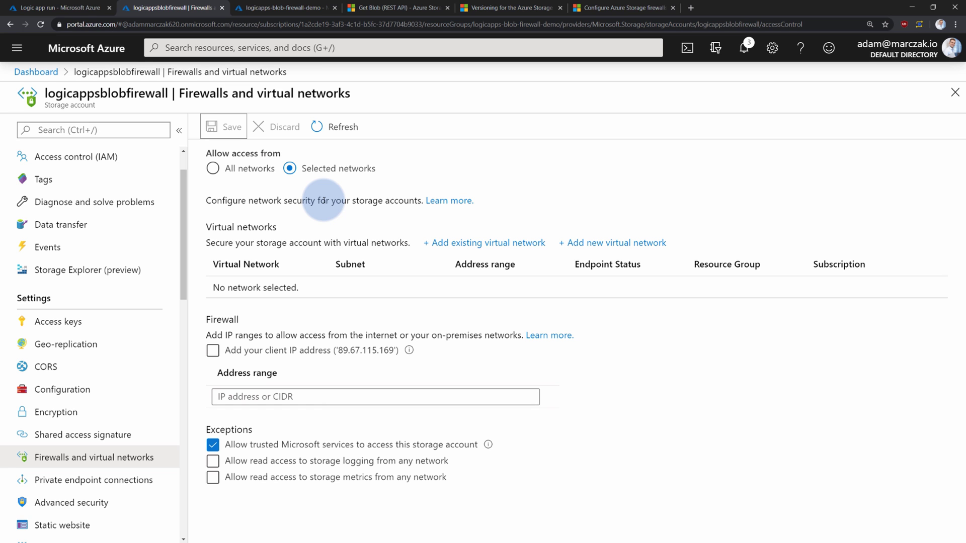
Open the demo container of the logicappsblobfirewall storage account to check access through the firewall.
{"action": "left_click", "coordinate": [48, 9]}
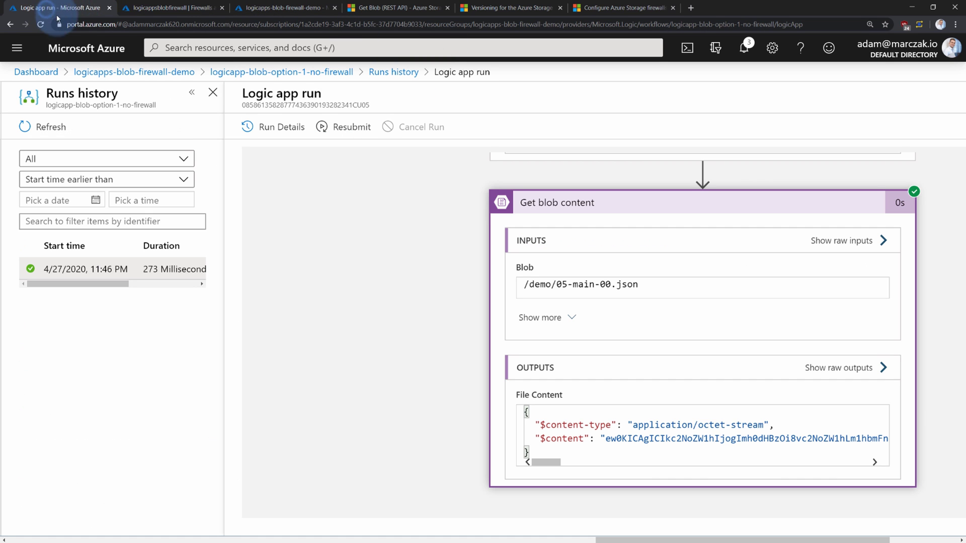
{"action": "left_click", "coordinate": [168, 8]}
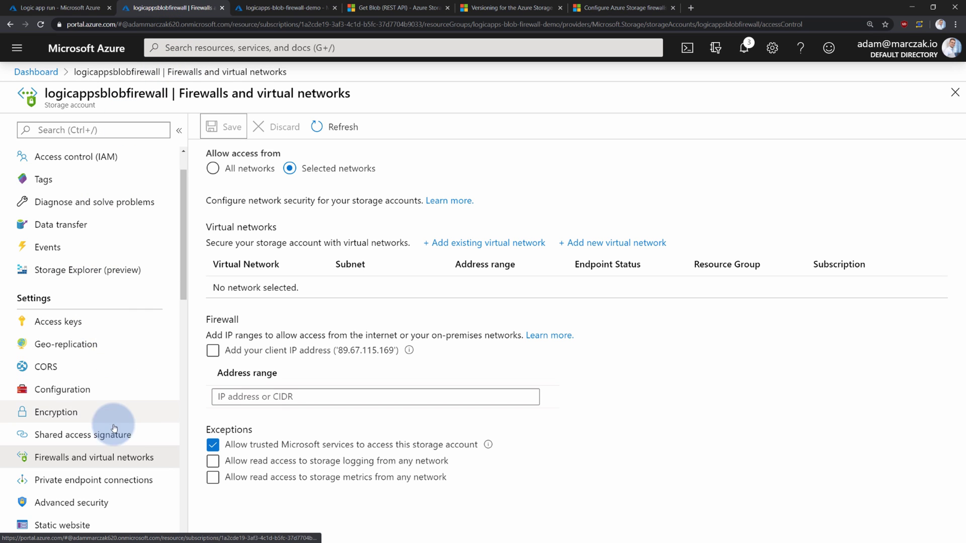
{"action": "scroll", "coordinate": [115, 428], "scroll_direction": "up", "scroll_amount": 1}
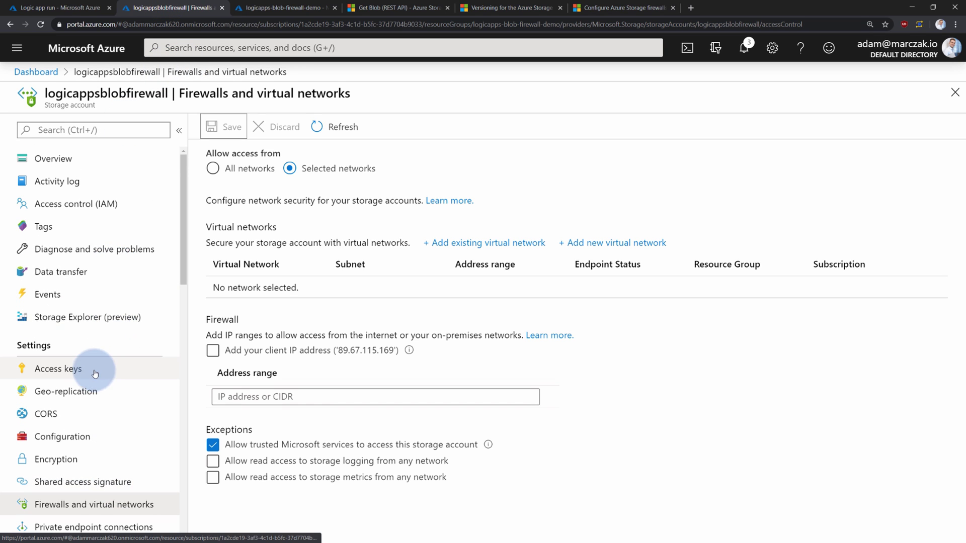
{"action": "left_click", "coordinate": [75, 158]}
{"action": "left_click", "coordinate": [327, 334]}
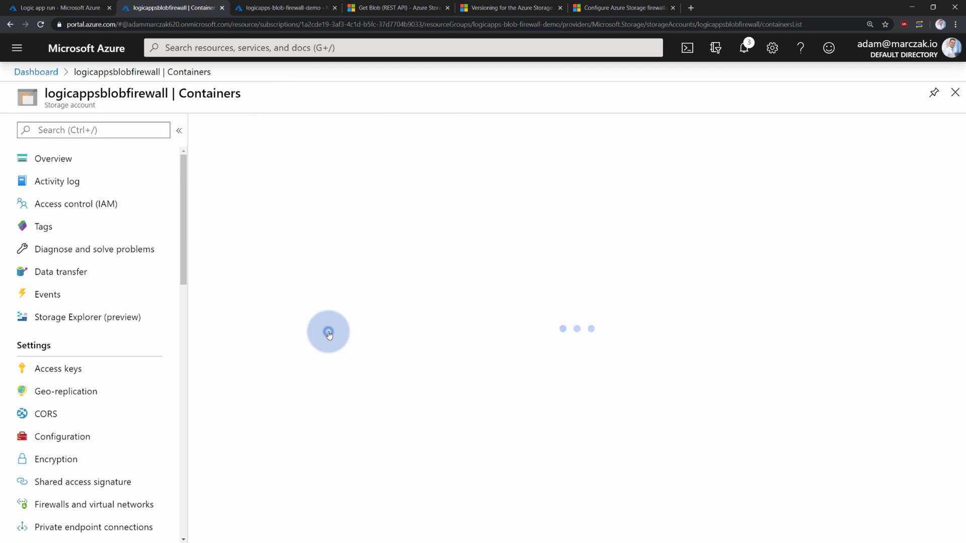
{"action": "left_click", "coordinate": [246, 197]}
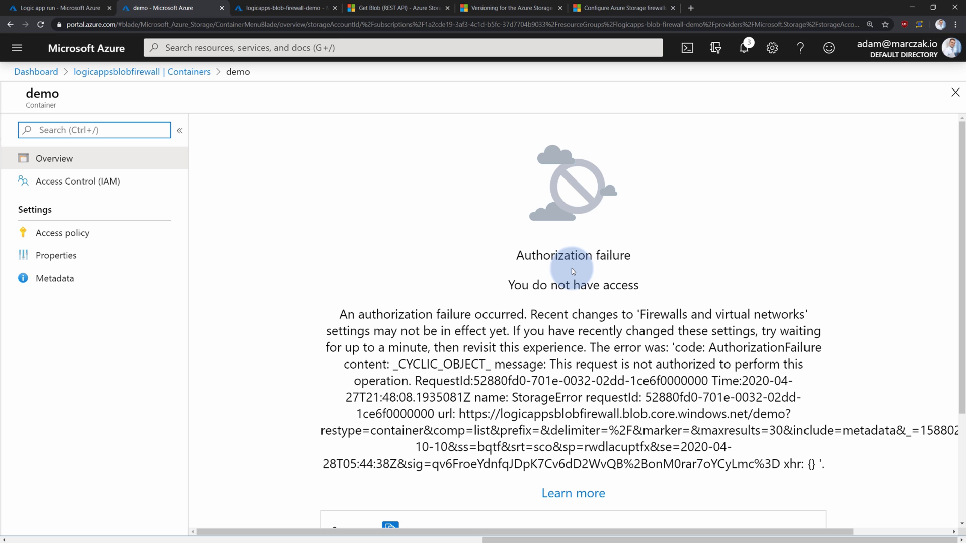
Add the client IP address to the allowed ranges in the storage account's firewall and save the settings.
{"action": "left_click", "coordinate": [114, 72]}
{"action": "scroll", "coordinate": [108, 402], "scroll_direction": "down", "scroll_amount": 1}
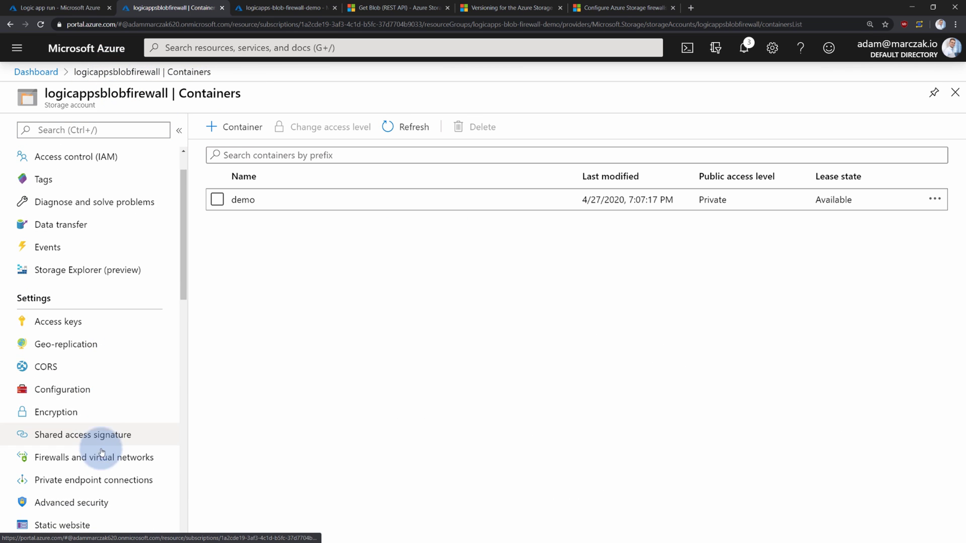
{"action": "left_click", "coordinate": [102, 457]}
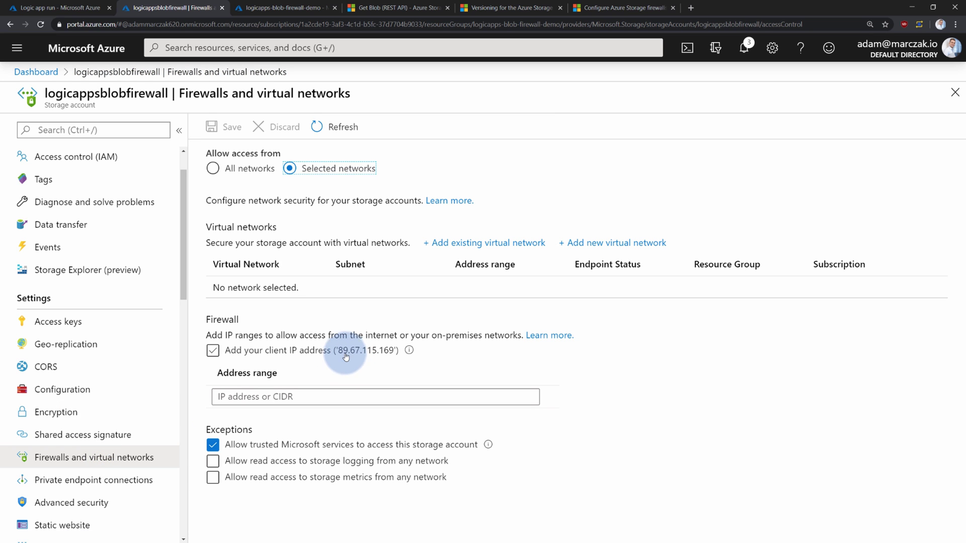
{"action": "left_click", "coordinate": [330, 353]}
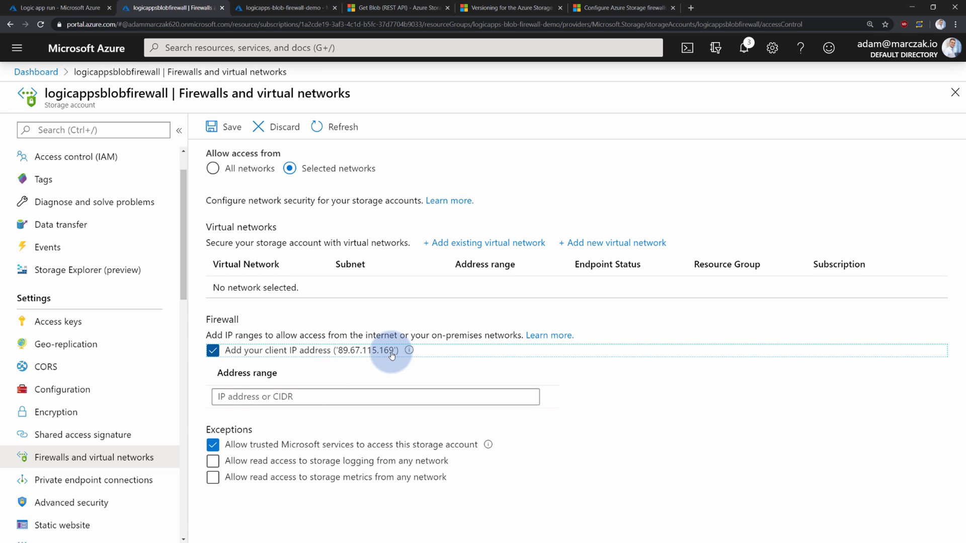
{"action": "left_click", "coordinate": [225, 126]}
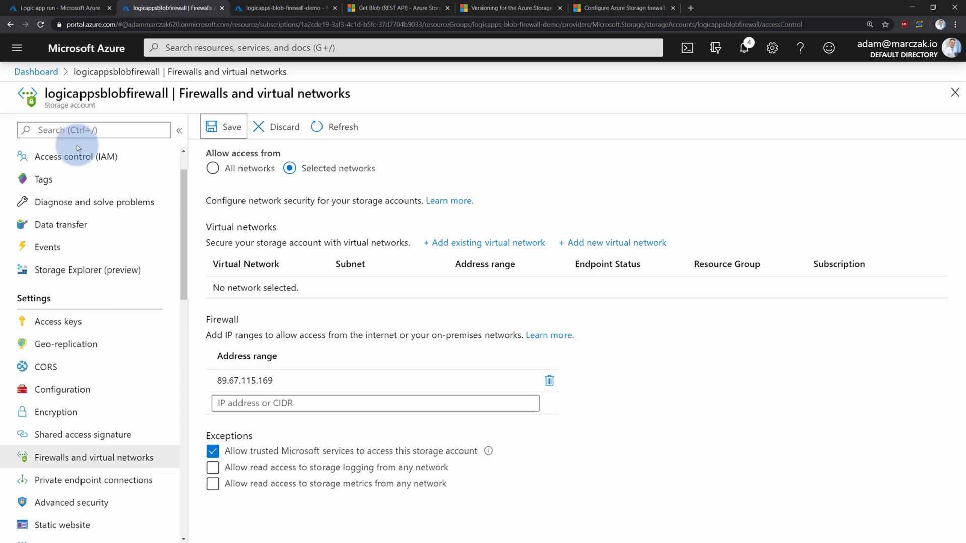
{"action": "scroll", "coordinate": [78, 151], "scroll_direction": "down", "scroll_amount": 2}
{"action": "scroll", "coordinate": [83, 182], "scroll_direction": "up", "scroll_amount": 3}
{"action": "left_click", "coordinate": [67, 158]}
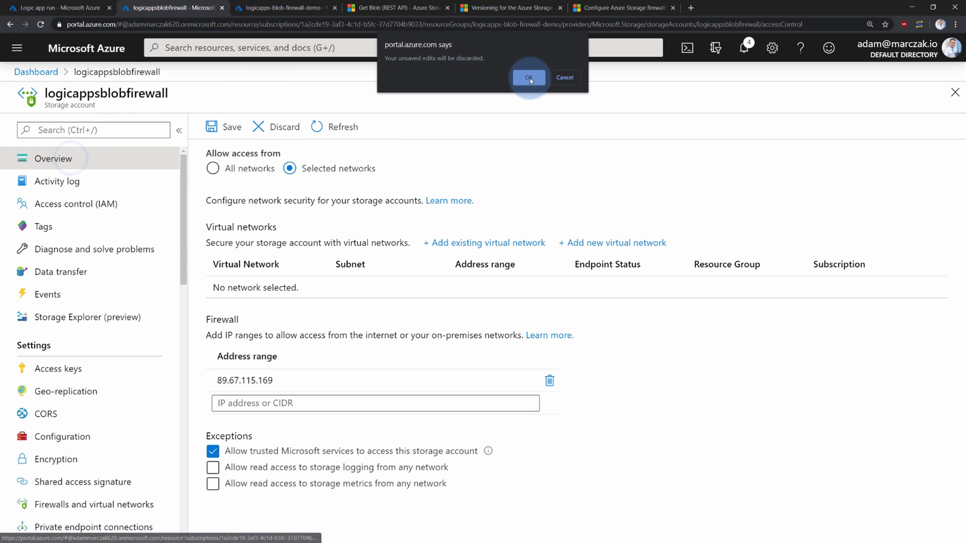
{"action": "left_click", "coordinate": [563, 77]}
{"action": "left_click", "coordinate": [224, 128]}
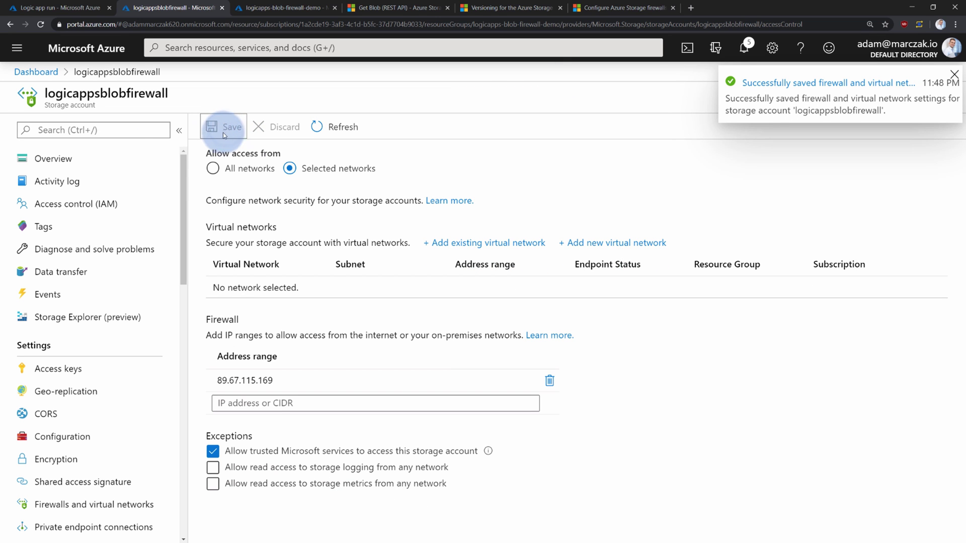
Upload the file 01-example-p3.json to the demo container of the logicappsblobfirewall storage account.
{"action": "left_click", "coordinate": [50, 158]}
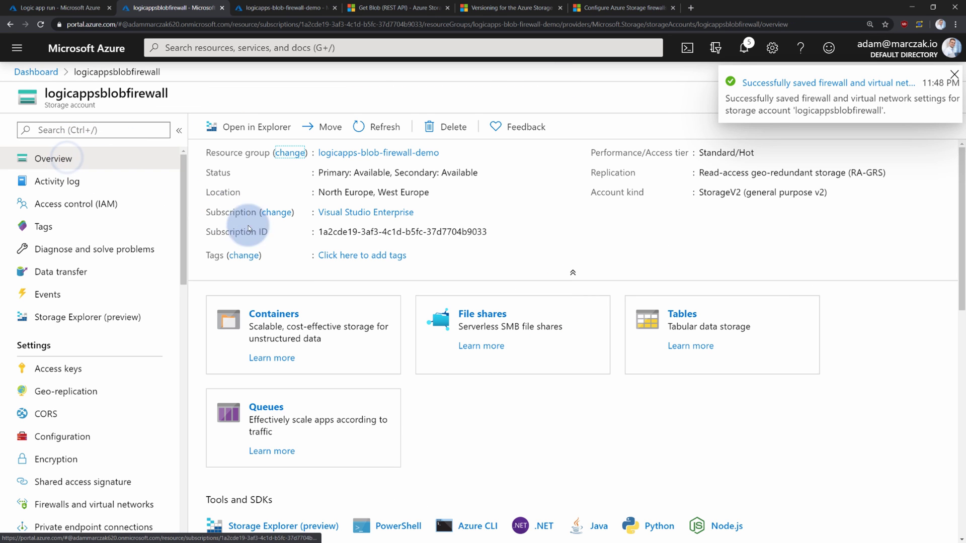
{"action": "left_click", "coordinate": [345, 325]}
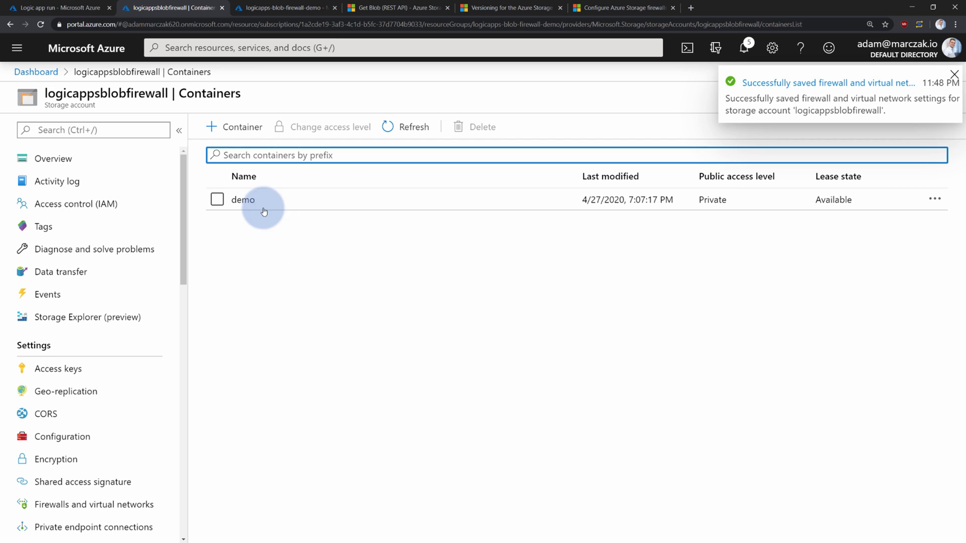
{"action": "left_click", "coordinate": [263, 209]}
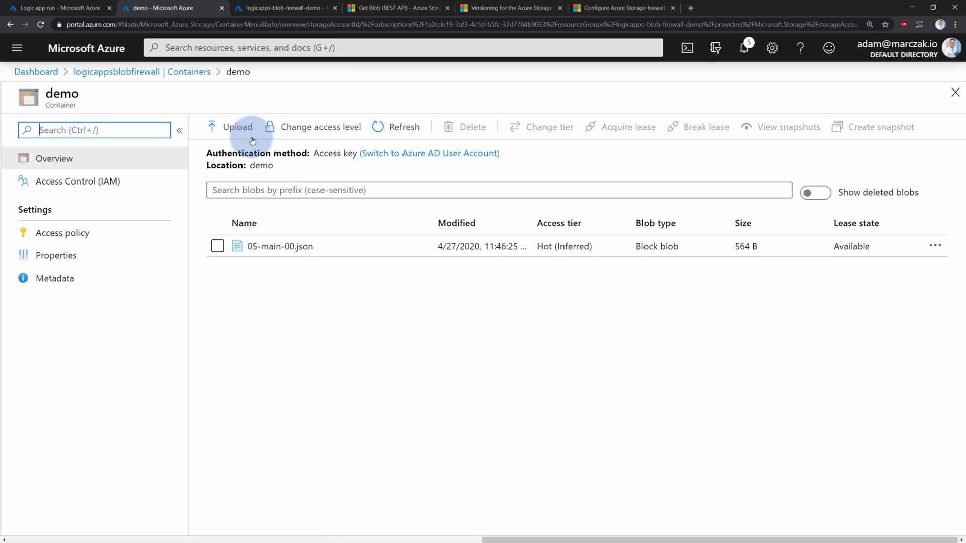
{"action": "left_click", "coordinate": [238, 128]}
{"action": "left_click", "coordinate": [938, 126]}
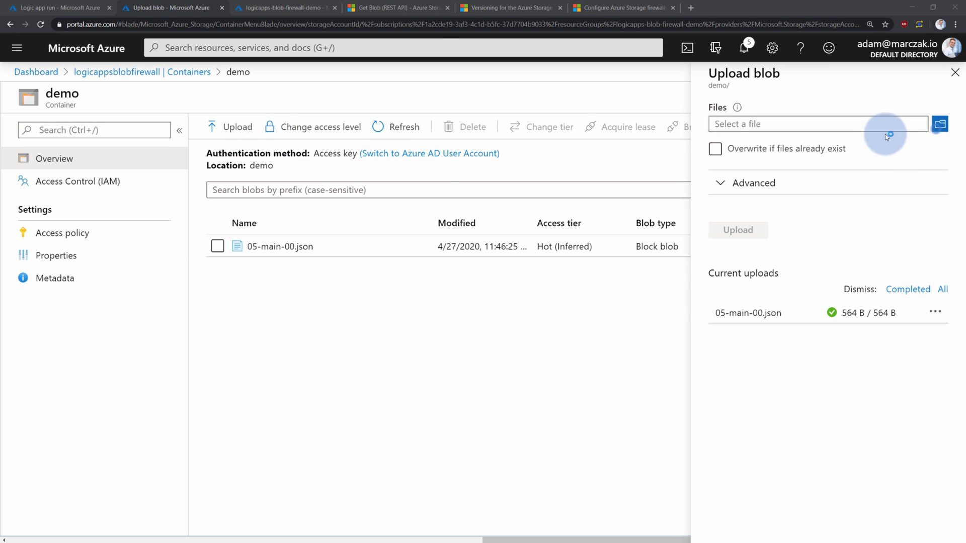
{"action": "double_click", "coordinate": [139, 124]}
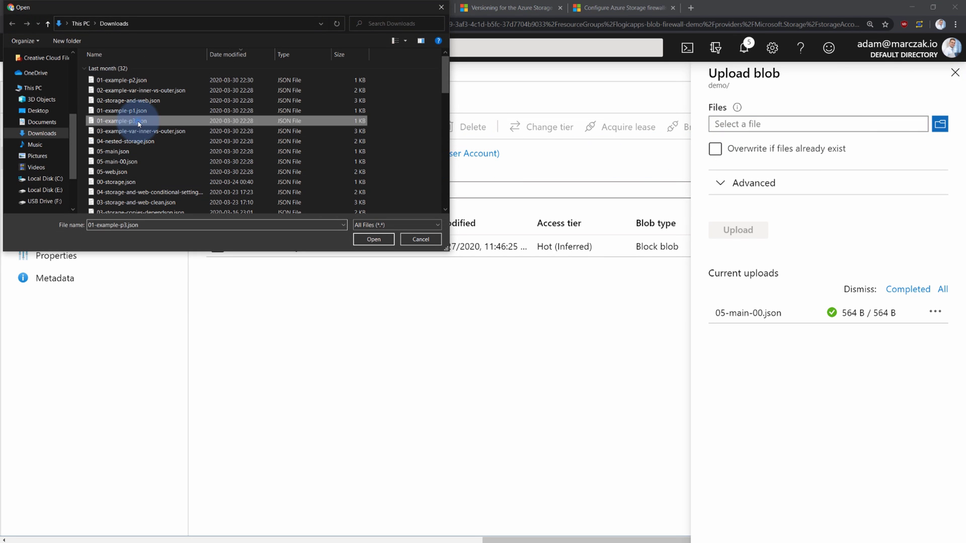
{"action": "left_click", "coordinate": [752, 230]}
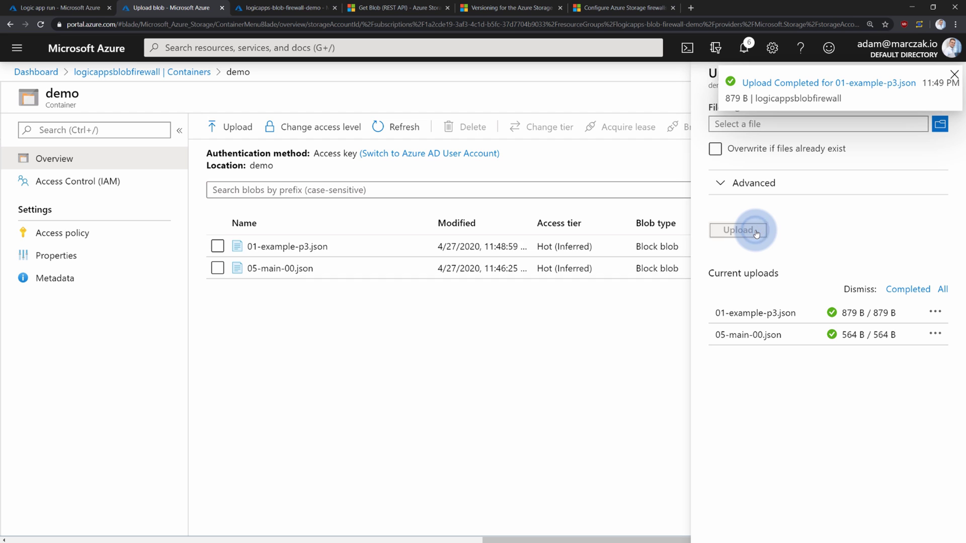
{"action": "left_click", "coordinate": [954, 74]}
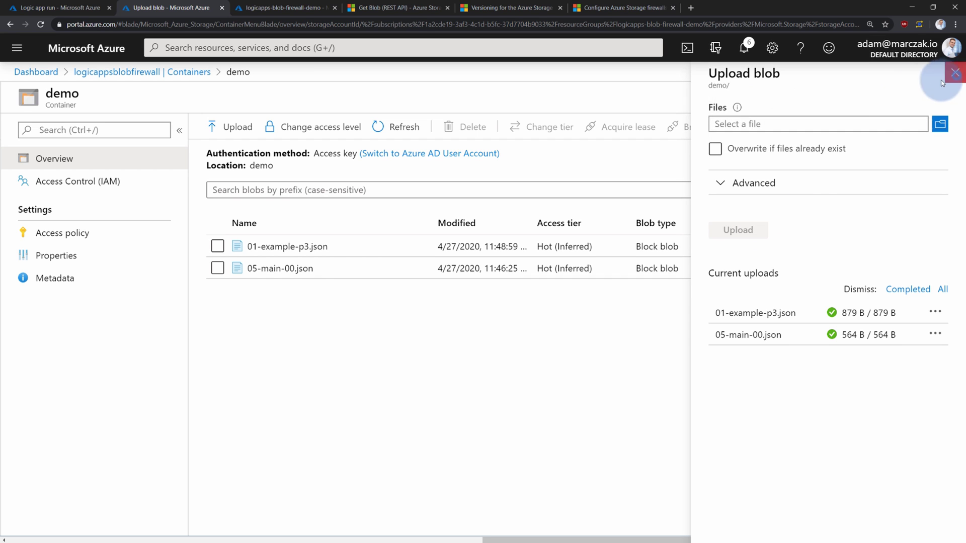
Return to the overview of logicapp-blob-option-1-no-firewall, run its blob trigger manually and refresh the run history.
{"action": "left_click", "coordinate": [80, 15]}
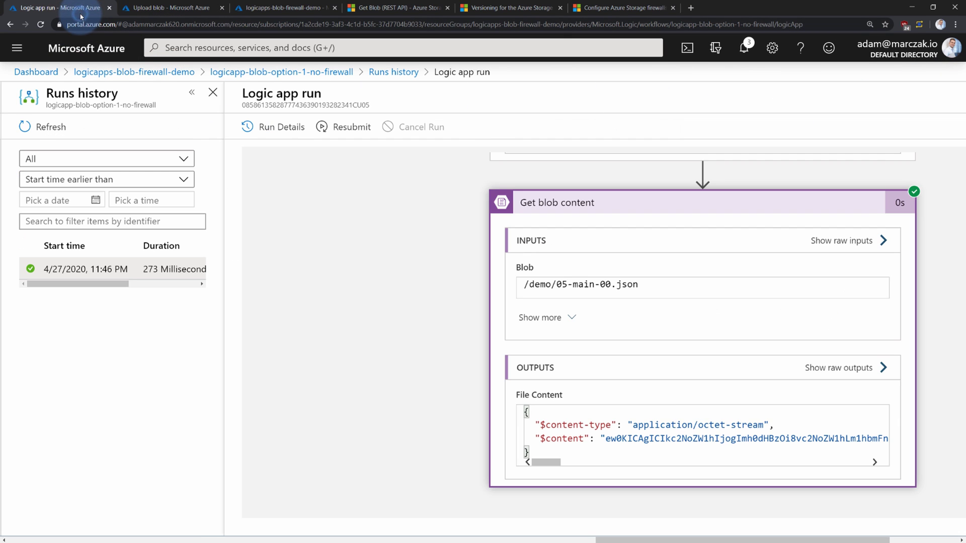
{"action": "left_click", "coordinate": [315, 74]}
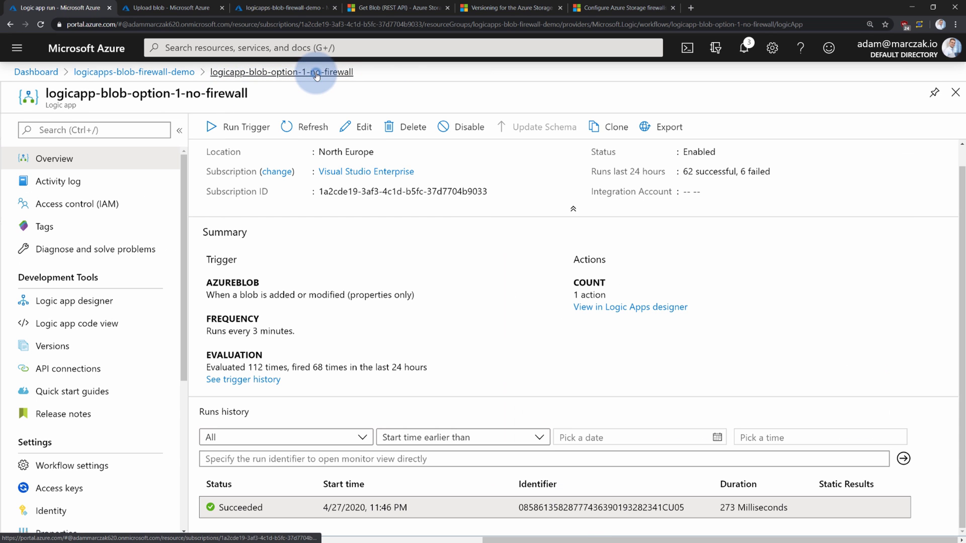
{"action": "left_click", "coordinate": [246, 128]}
{"action": "left_click", "coordinate": [256, 152]}
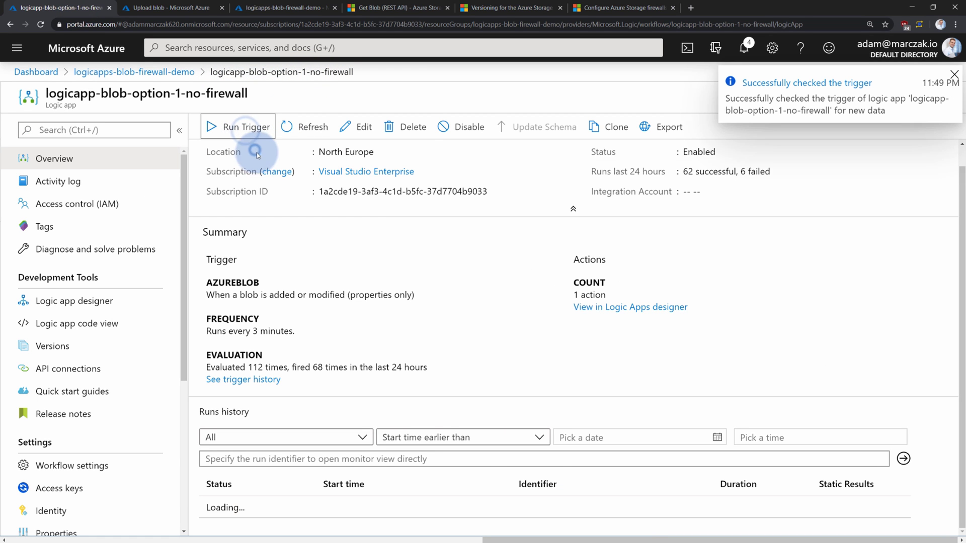
{"action": "left_click", "coordinate": [304, 132]}
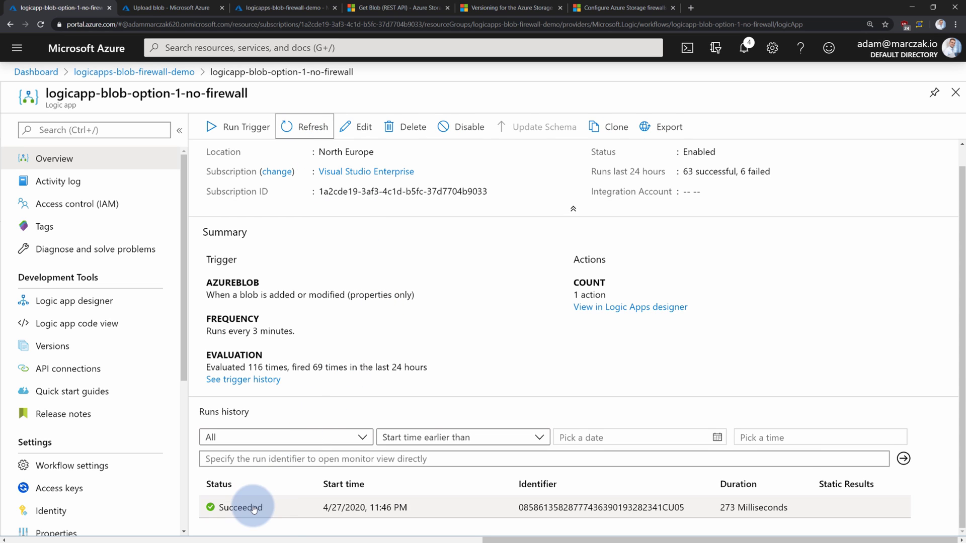
{"action": "left_click", "coordinate": [292, 129]}
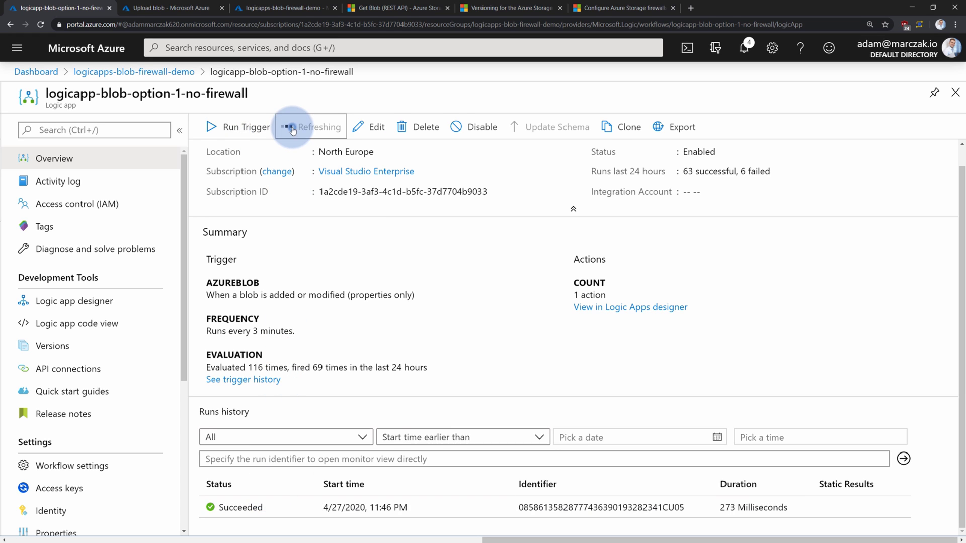
Open the blob trigger's history and examine the status and code of the 11:49 PM check.
{"action": "left_click", "coordinate": [258, 380]}
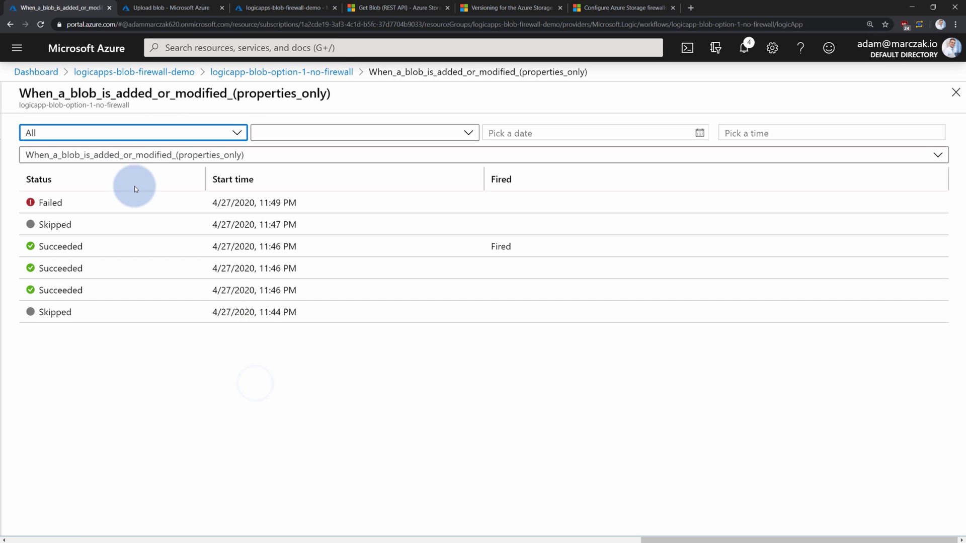
{"action": "left_click", "coordinate": [51, 204]}
{"action": "left_click", "coordinate": [861, 316]}
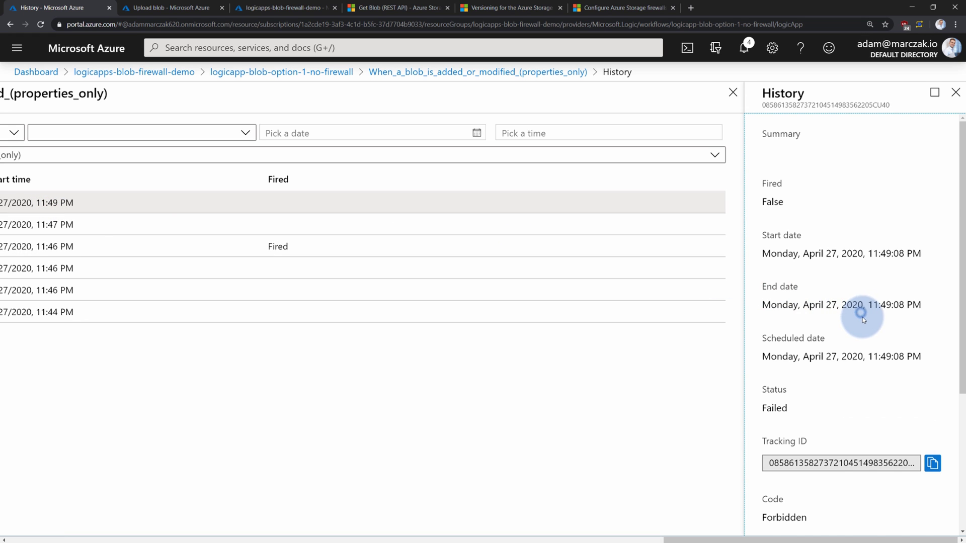
{"action": "scroll", "coordinate": [862, 317], "scroll_direction": "down", "scroll_amount": 3}
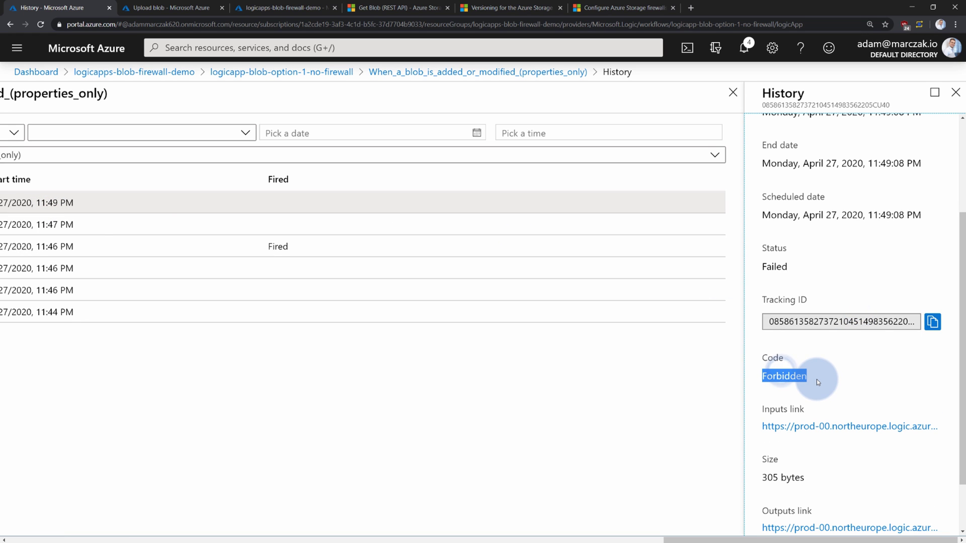
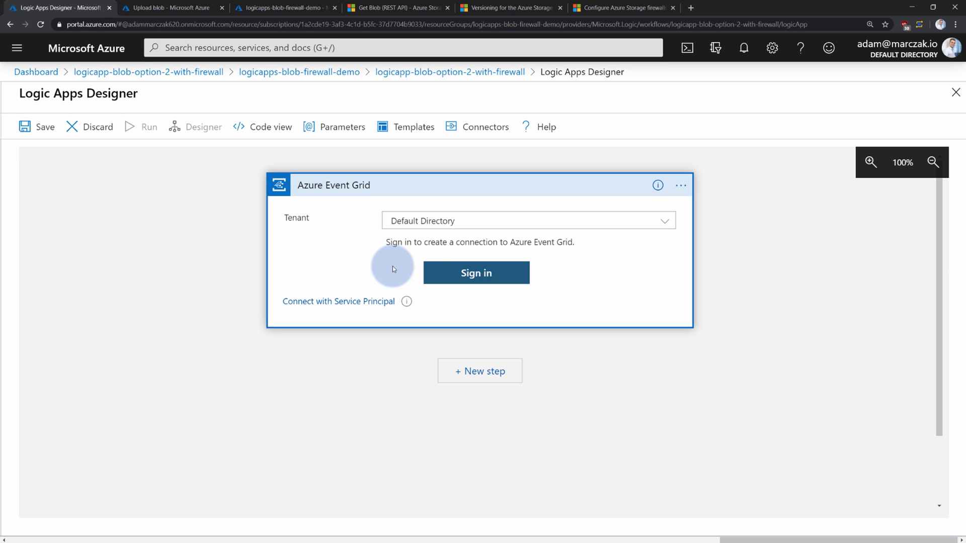
Sign in to create the Azure Event Grid connection and set the resource event trigger's subscription to Visual Studio Enterprise.
{"action": "left_click", "coordinate": [484, 273]}
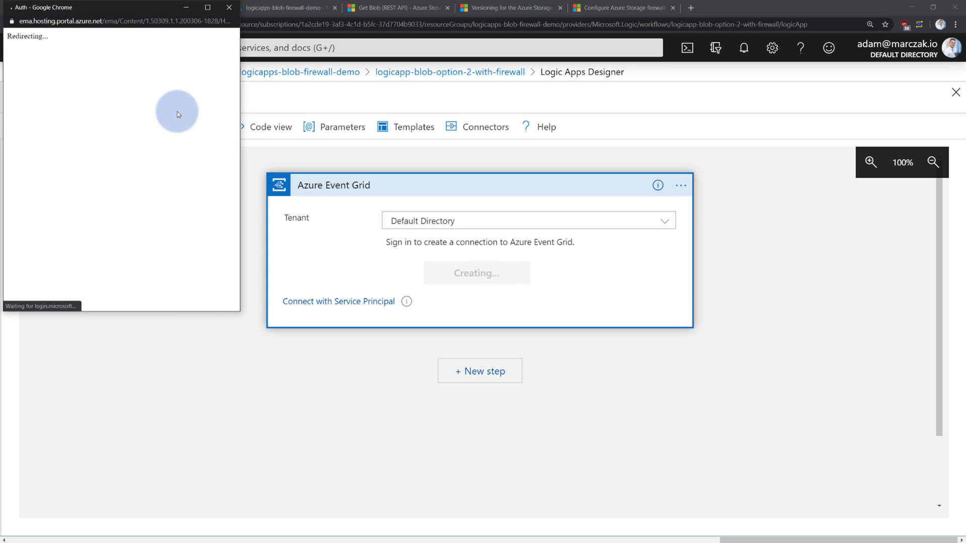
{"action": "left_click", "coordinate": [88, 132]}
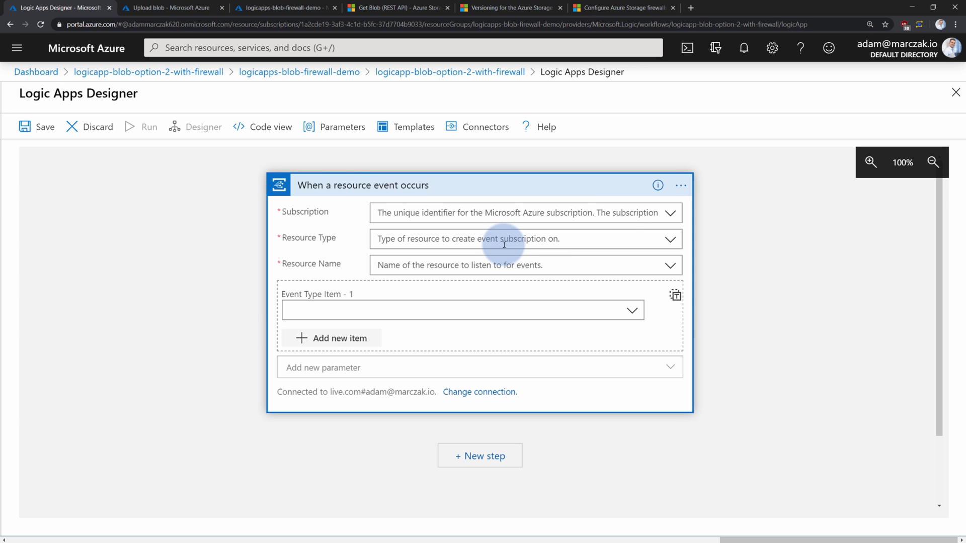
{"action": "left_click", "coordinate": [663, 214]}
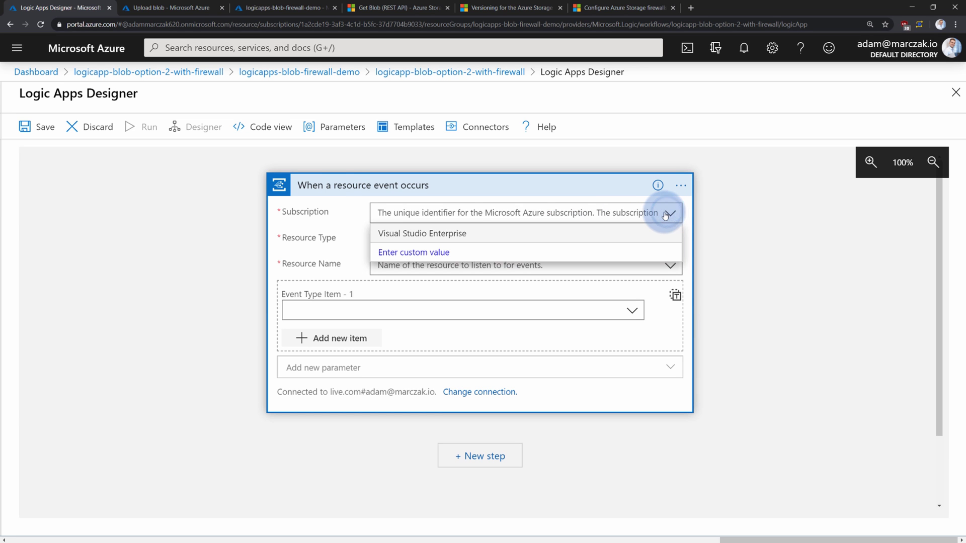
{"action": "left_click", "coordinate": [441, 234]}
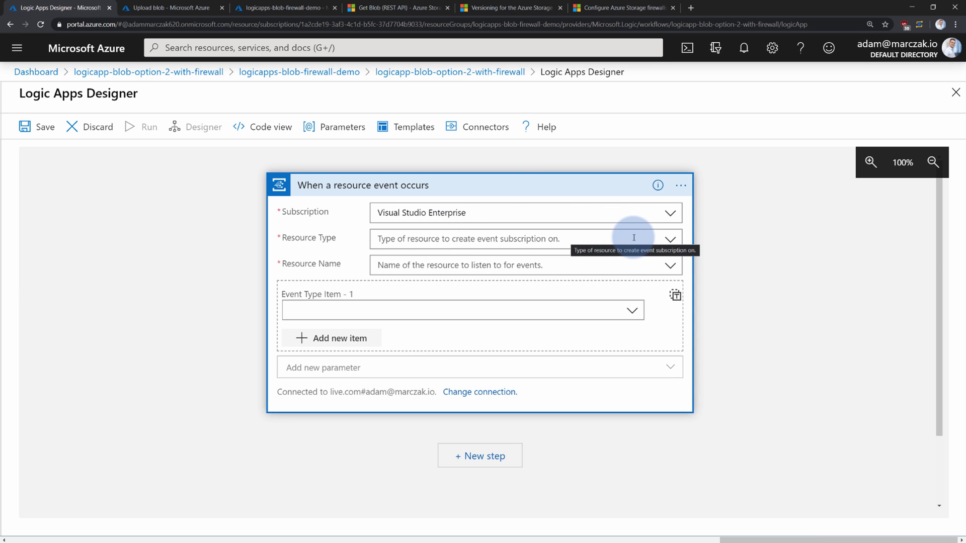
Set the trigger's resource type to Microsoft.Storage.StorageAccounts and its resource name to logicappsblobfirewall.
{"action": "left_click", "coordinate": [669, 240]}
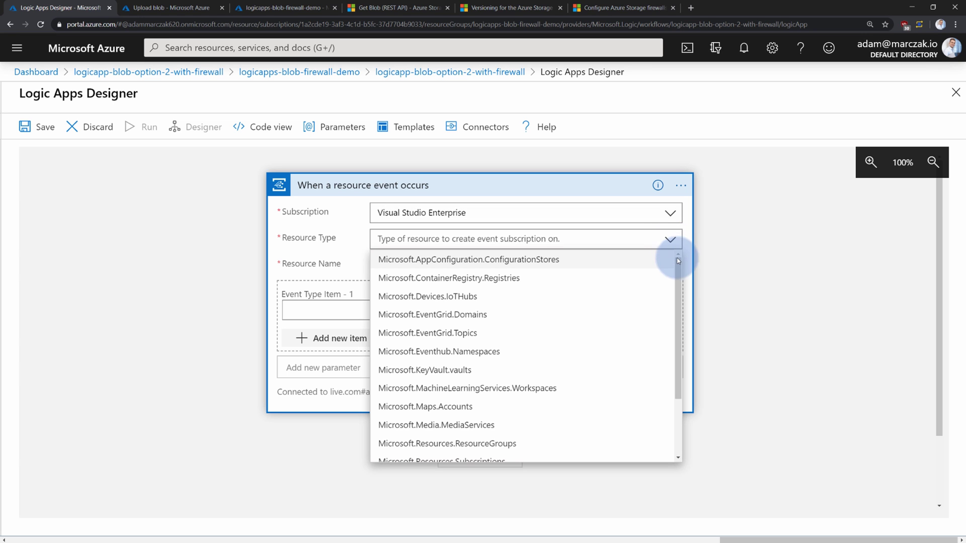
{"action": "left_click_drag", "start_coordinate": [677, 265], "coordinate": [683, 327]}
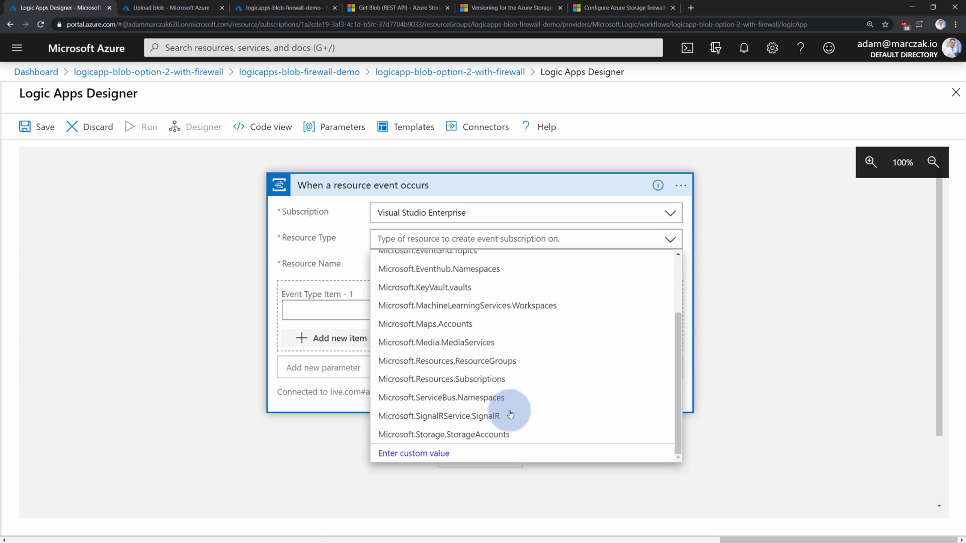
{"action": "left_click", "coordinate": [420, 435]}
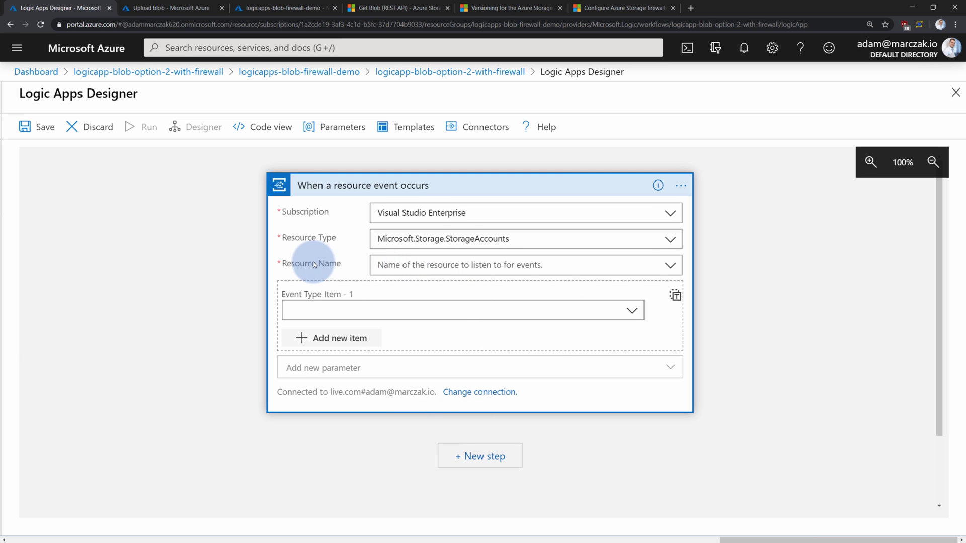
{"action": "left_click", "coordinate": [672, 266]}
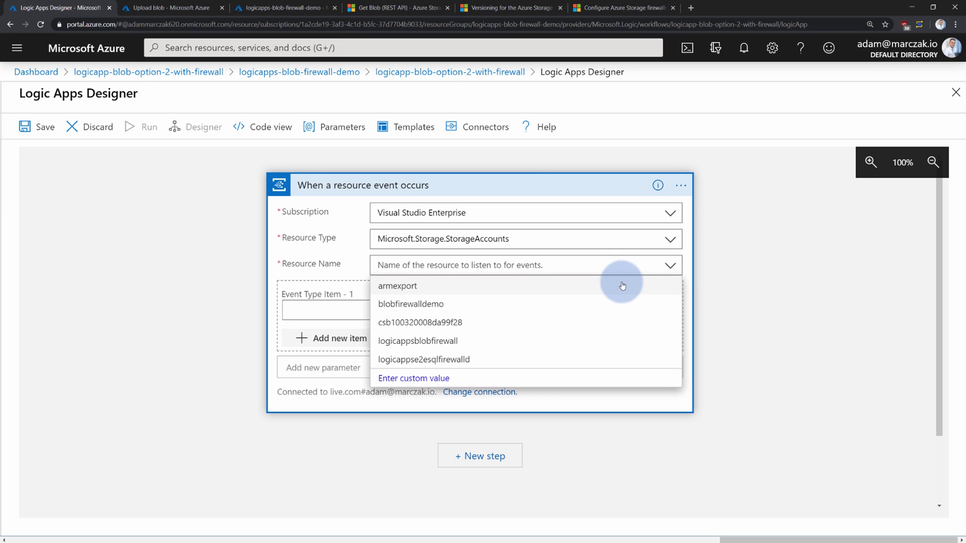
{"action": "left_click", "coordinate": [419, 343]}
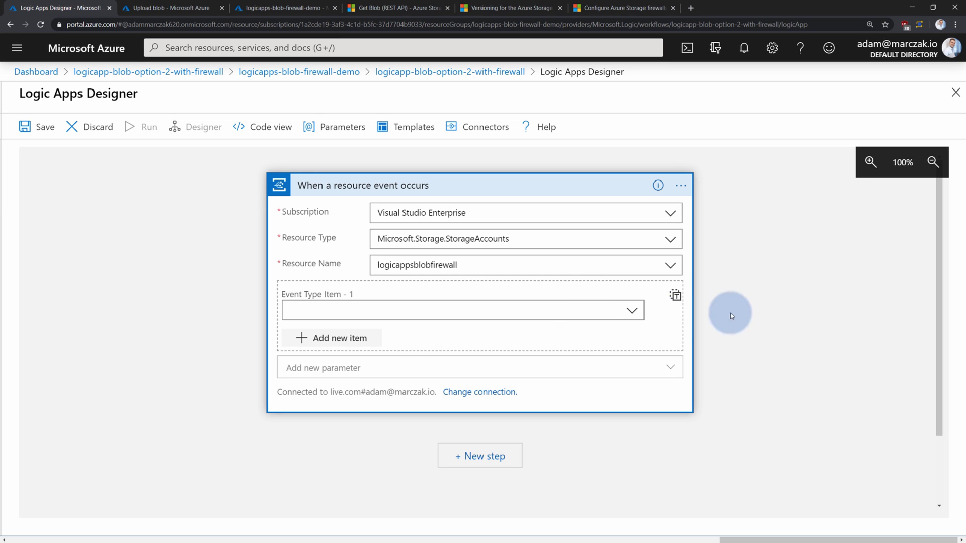
Set the trigger's first event type to Microsoft.Storage.BlobCreated and save the logic app.
{"action": "left_click", "coordinate": [632, 310]}
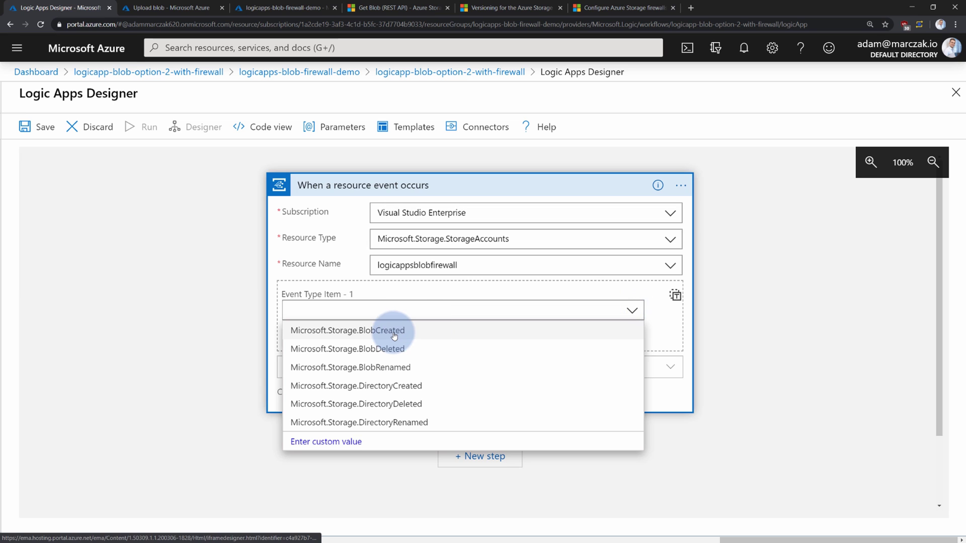
{"action": "left_click", "coordinate": [393, 332]}
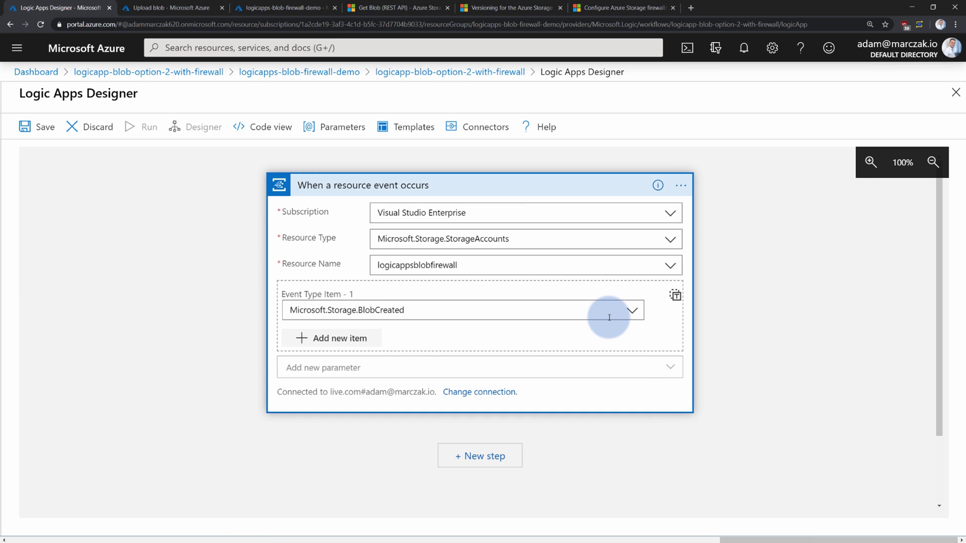
{"action": "left_click", "coordinate": [38, 126]}
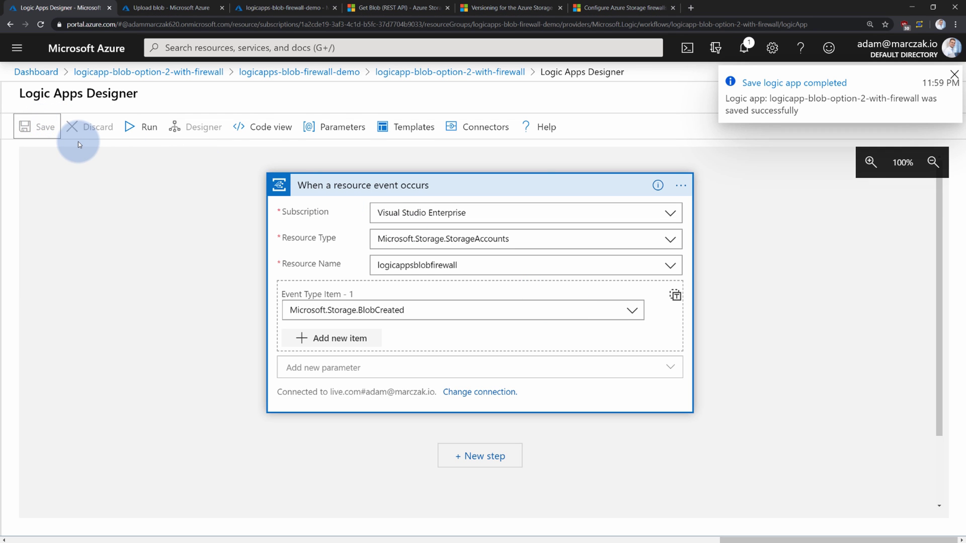
Upload 05-main-00.json to the demo container again, overwriting the existing file.
{"action": "left_click", "coordinate": [179, 13]}
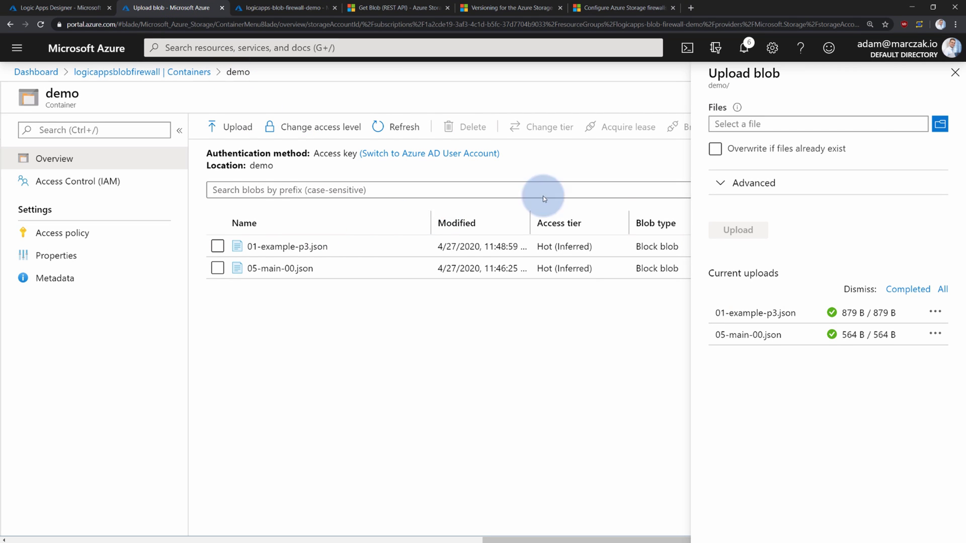
{"action": "left_click", "coordinate": [940, 124]}
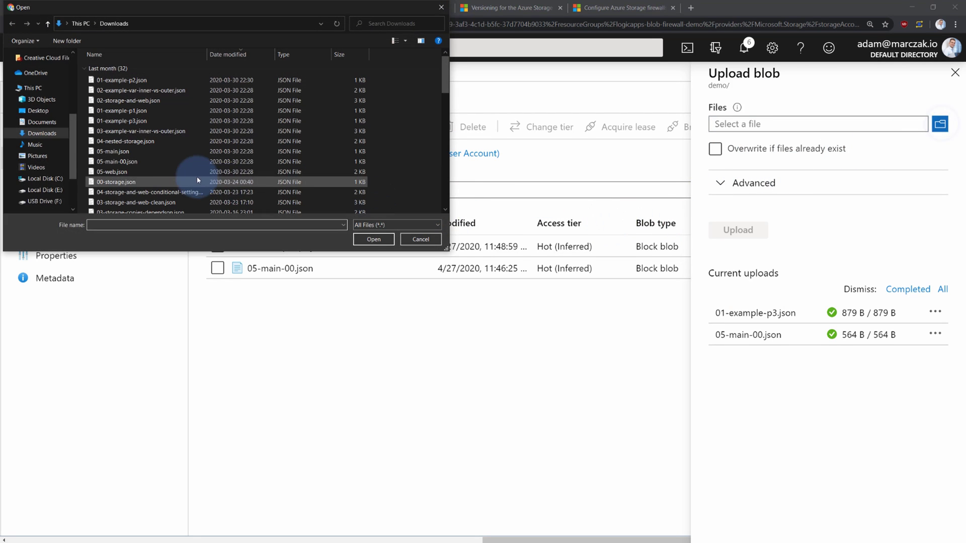
{"action": "double_click", "coordinate": [189, 160]}
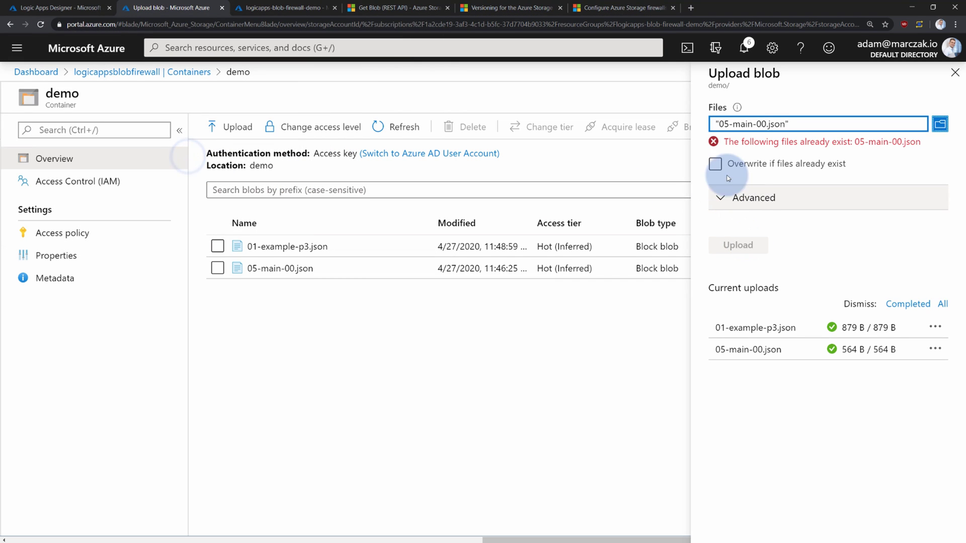
{"action": "left_click", "coordinate": [714, 164]}
{"action": "left_click", "coordinate": [738, 229]}
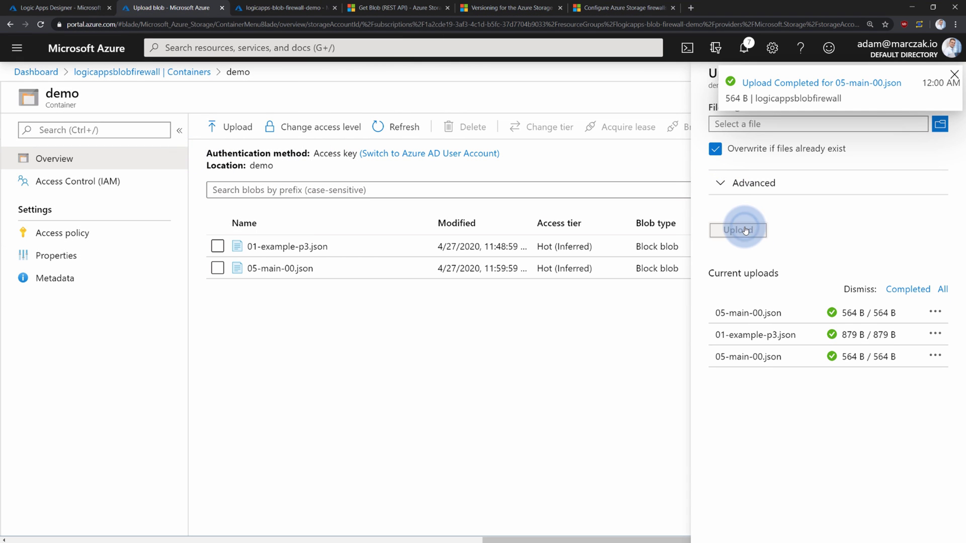
{"action": "left_click", "coordinate": [953, 74]}
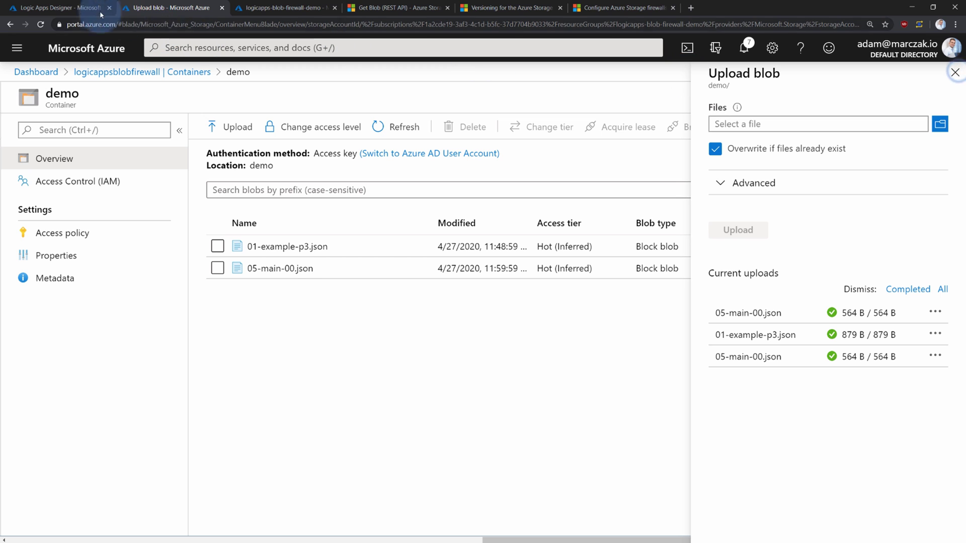
Return to the overview of logicapp-blob-option-2-with-firewall and refresh its run history.
{"action": "left_click", "coordinate": [78, 13]}
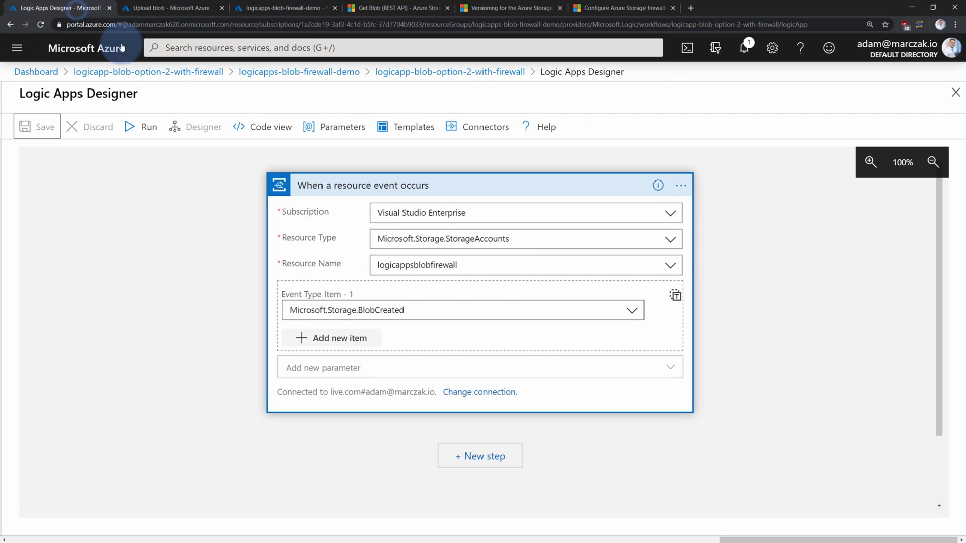
{"action": "left_click", "coordinate": [422, 72]}
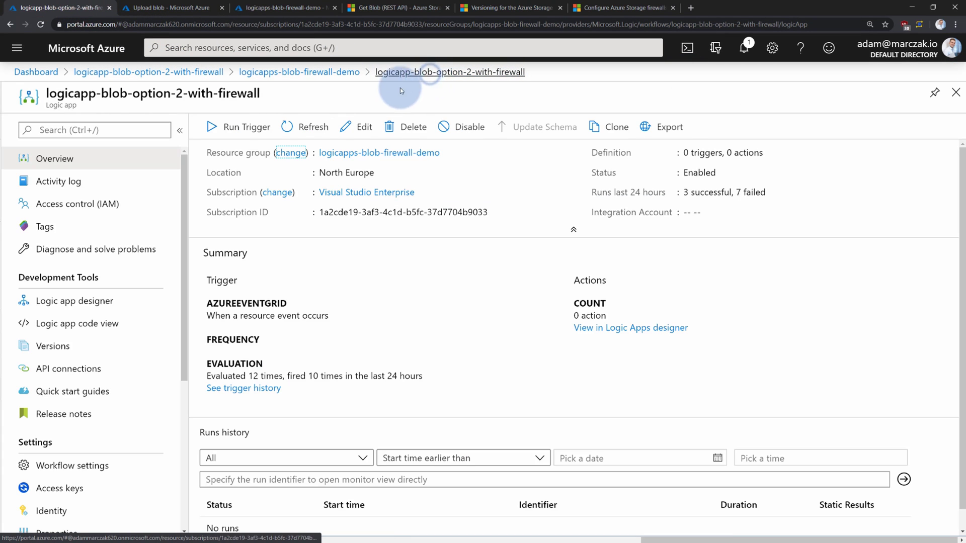
{"action": "left_click", "coordinate": [319, 134]}
{"action": "scroll", "coordinate": [451, 372], "scroll_direction": "down", "scroll_amount": 1}
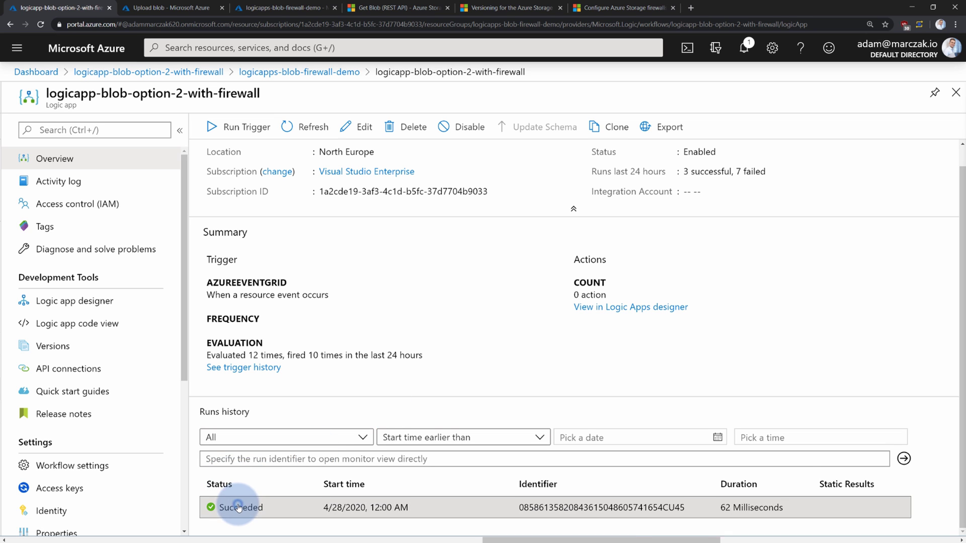
Open the 12:00 AM run and examine the resource event trigger's output body, including the blob URL.
{"action": "left_click", "coordinate": [221, 507]}
{"action": "left_click", "coordinate": [613, 183]}
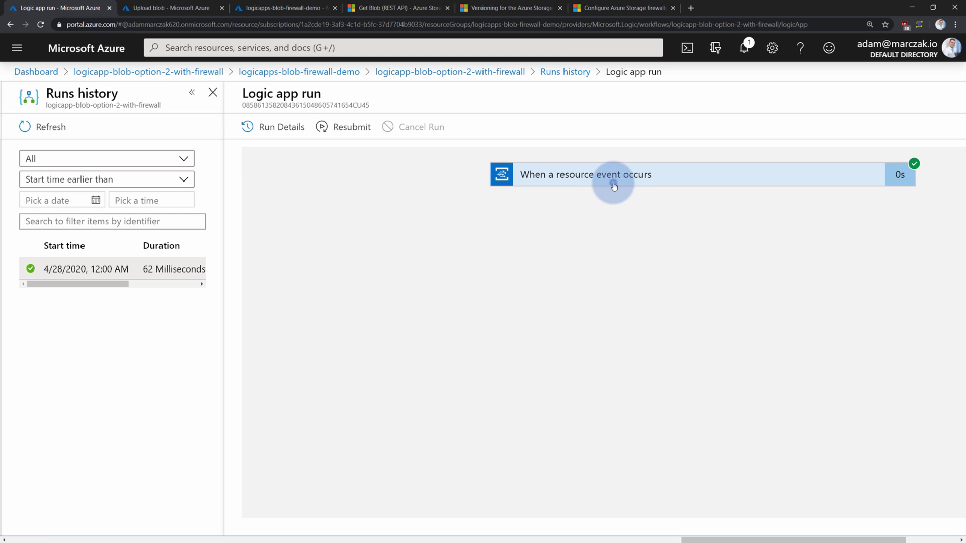
{"action": "scroll", "coordinate": [728, 383], "scroll_direction": "down", "scroll_amount": 5}
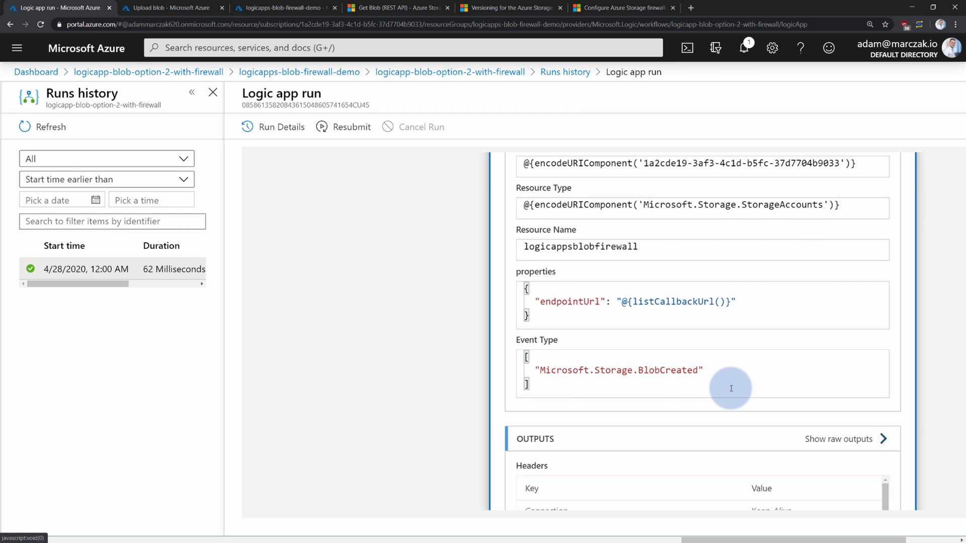
{"action": "scroll", "coordinate": [669, 390], "scroll_direction": "down", "scroll_amount": 3}
{"action": "scroll", "coordinate": [553, 391], "scroll_direction": "down", "scroll_amount": 3}
{"action": "scroll", "coordinate": [654, 412], "scroll_direction": "down", "scroll_amount": 6}
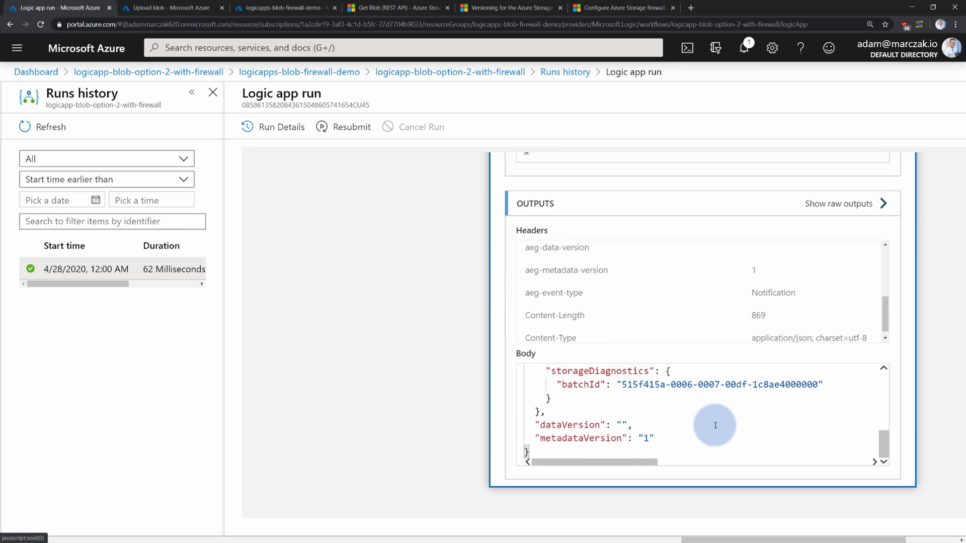
{"action": "left_click_drag", "start_coordinate": [883, 442], "coordinate": [883, 419]}
{"action": "left_click_drag", "start_coordinate": [617, 463], "coordinate": [694, 470]}
{"action": "left_click_drag", "start_coordinate": [670, 432], "coordinate": [568, 447]}
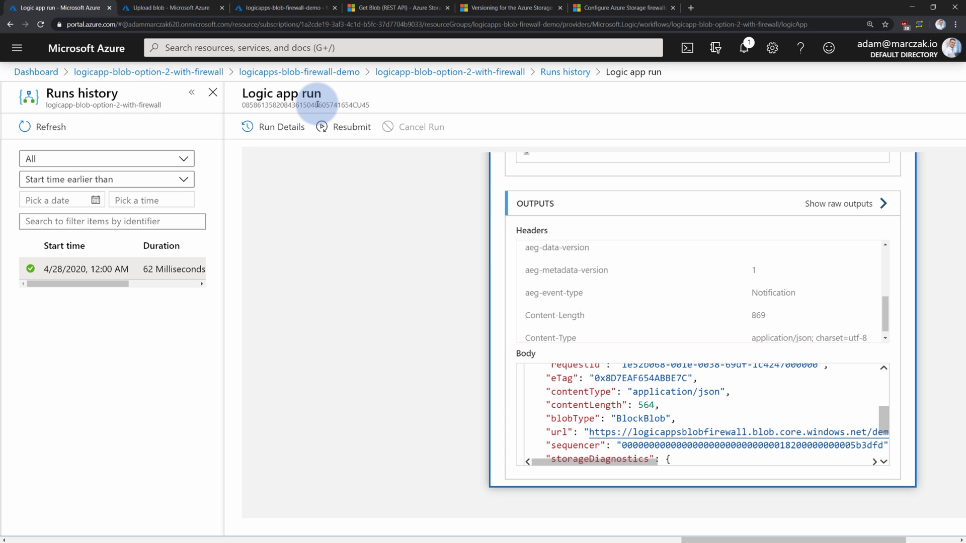
Check the demo container, reopen logicapp-blob-option-2-with-firewall in the designer and expand the resource event trigger to review its settings.
{"action": "left_click", "coordinate": [150, 8]}
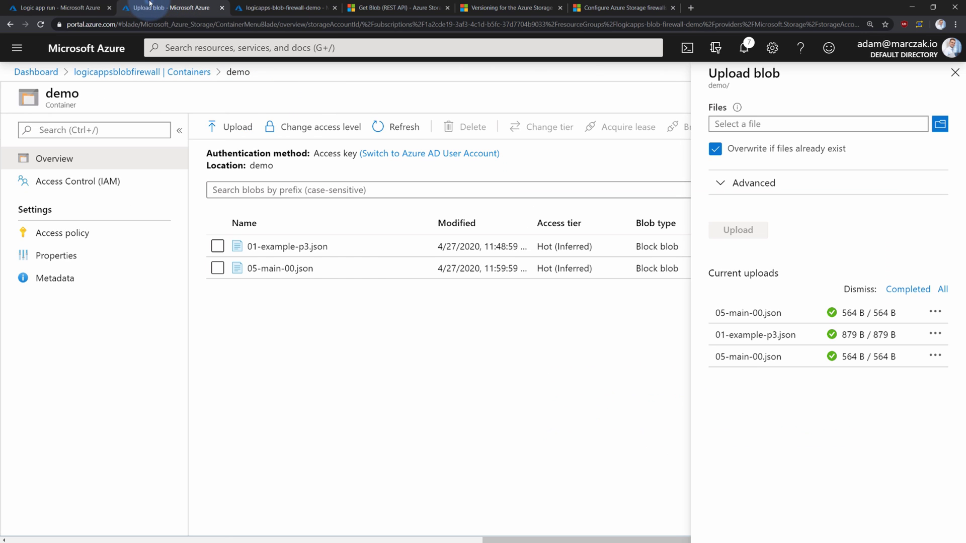
{"action": "left_click", "coordinate": [83, 11]}
{"action": "left_click", "coordinate": [411, 73]}
{"action": "left_click", "coordinate": [356, 126]}
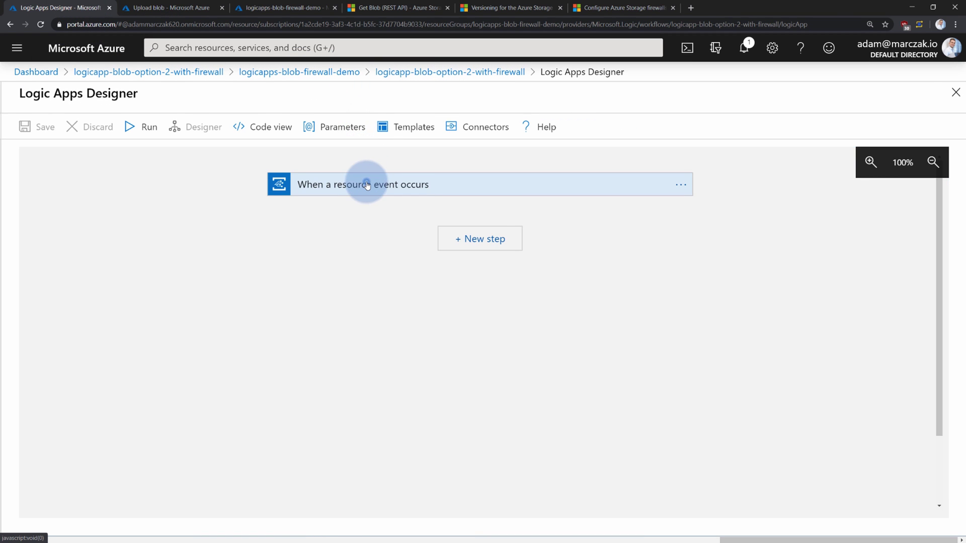
{"action": "left_click", "coordinate": [366, 184]}
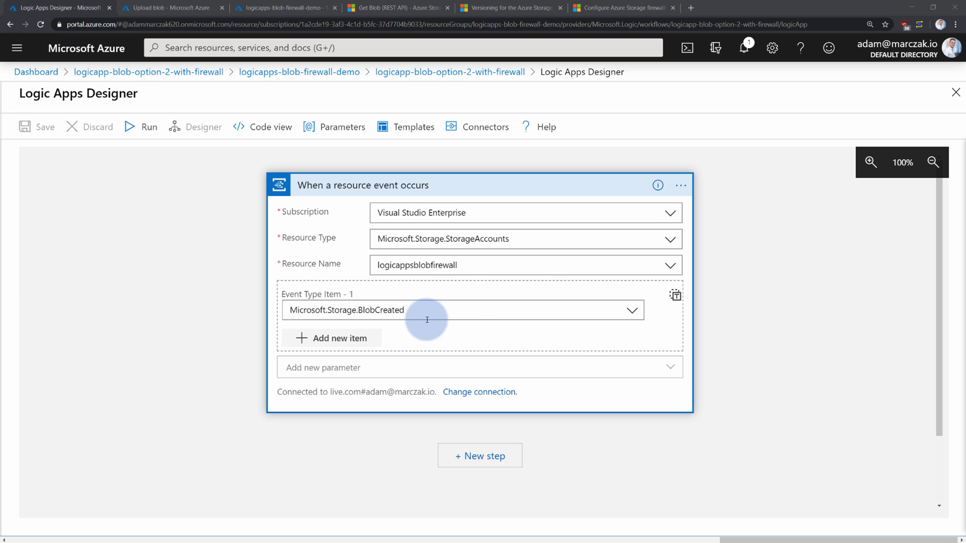
Copy the path /blobServices/default/containers/demo from the subject in the 12:00 AM run's trigger output body.
{"action": "left_click", "coordinate": [431, 72]}
{"action": "left_click", "coordinate": [243, 506]}
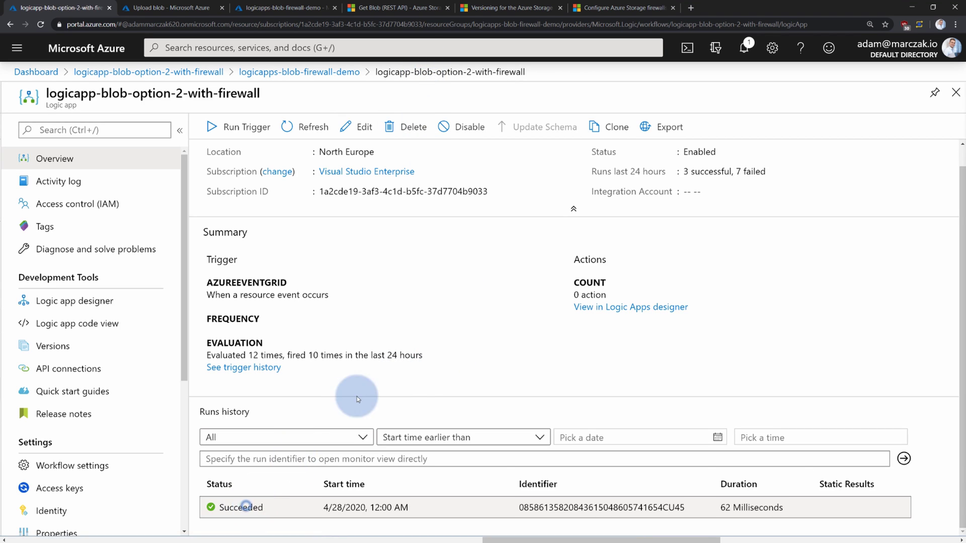
{"action": "left_click", "coordinate": [595, 180]}
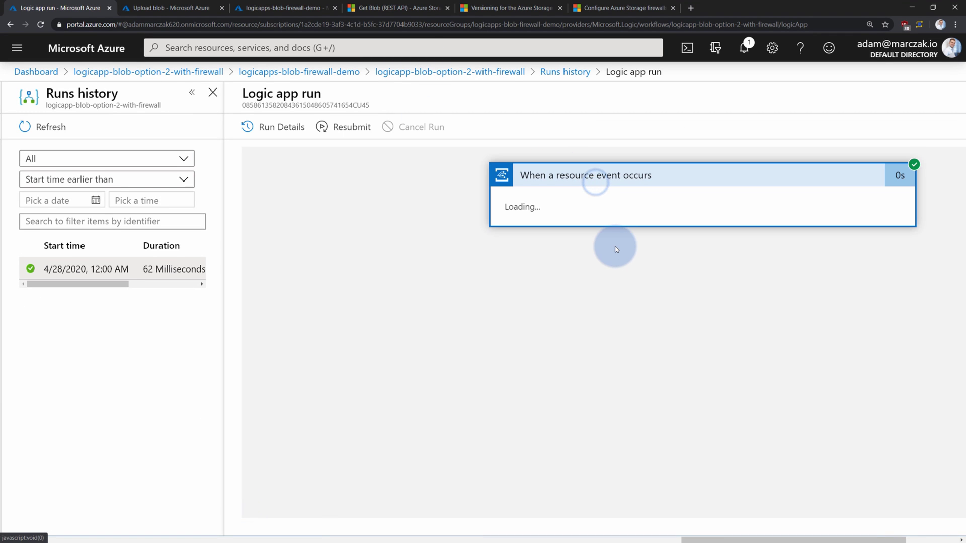
{"action": "scroll", "coordinate": [528, 334], "scroll_direction": "down", "scroll_amount": 6}
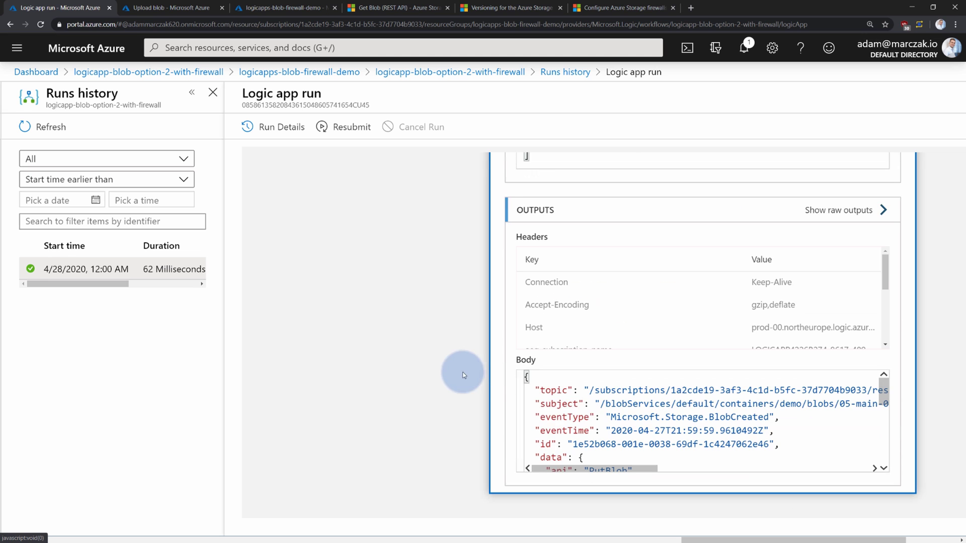
{"action": "left_click_drag", "start_coordinate": [596, 397], "coordinate": [803, 398]}
{"action": "key", "text": "ctrl+c"}
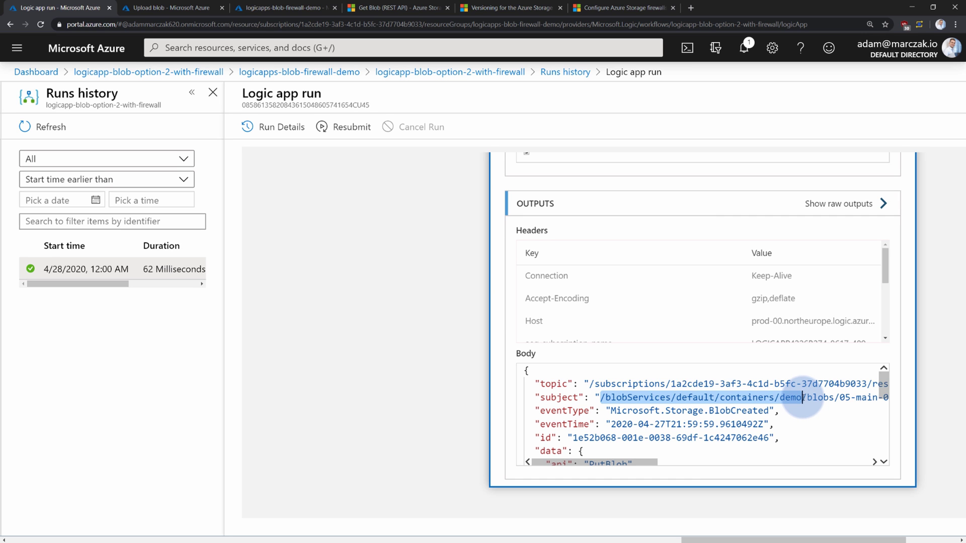
Reopen the logic app in the designer and add the Prefix Filter parameter to the resource event trigger.
{"action": "left_click", "coordinate": [505, 72]}
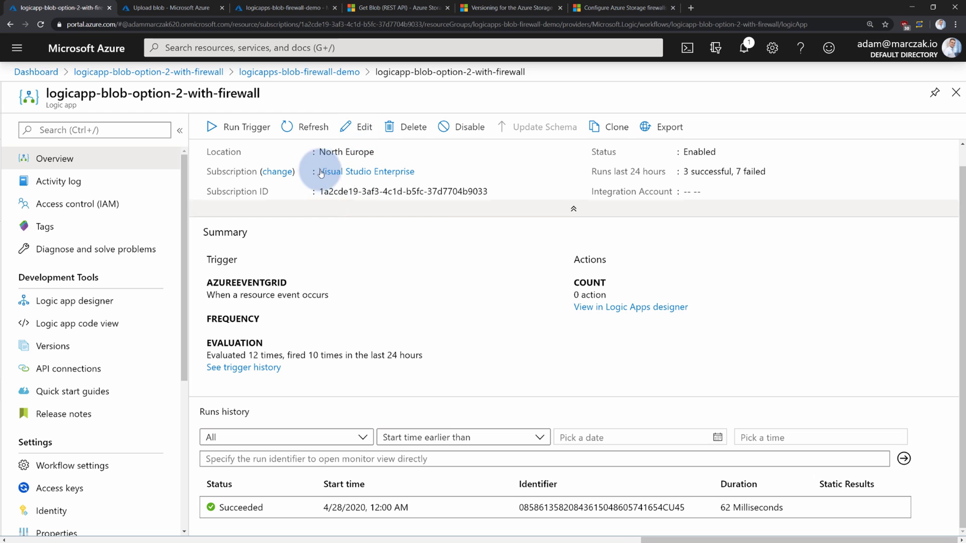
{"action": "left_click", "coordinate": [353, 132]}
{"action": "left_click", "coordinate": [349, 185]}
{"action": "scroll", "coordinate": [399, 328], "scroll_direction": "down", "scroll_amount": 2}
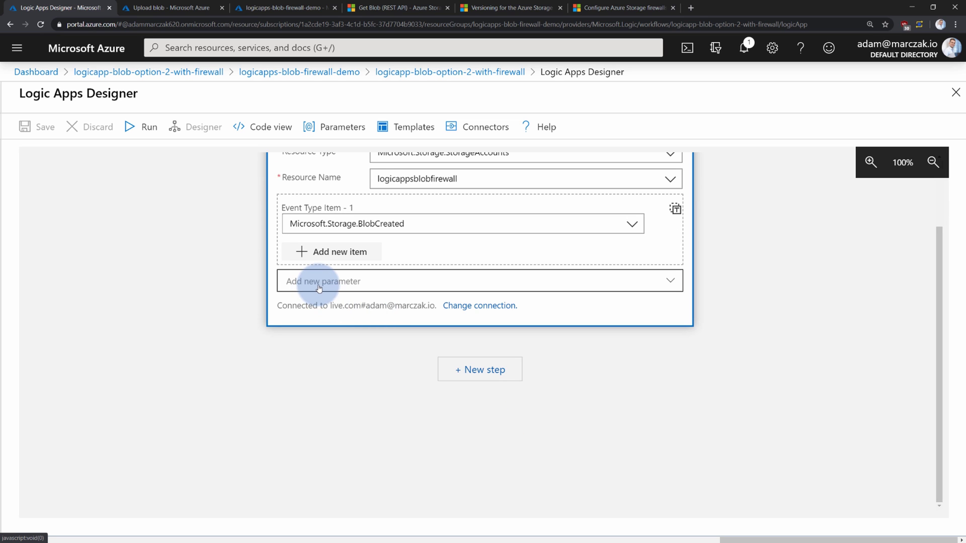
{"action": "left_click", "coordinate": [319, 282]}
{"action": "left_click", "coordinate": [327, 347]}
{"action": "left_click", "coordinate": [245, 304]}
Set the trigger's Prefix Filter to the copied path /blobServices/default/containers/demo and save the logic app.
{"action": "left_click", "coordinate": [428, 283]}
{"action": "key", "text": "ctrl+v"}
{"action": "left_click", "coordinate": [186, 291]}
{"action": "left_click", "coordinate": [38, 120]}
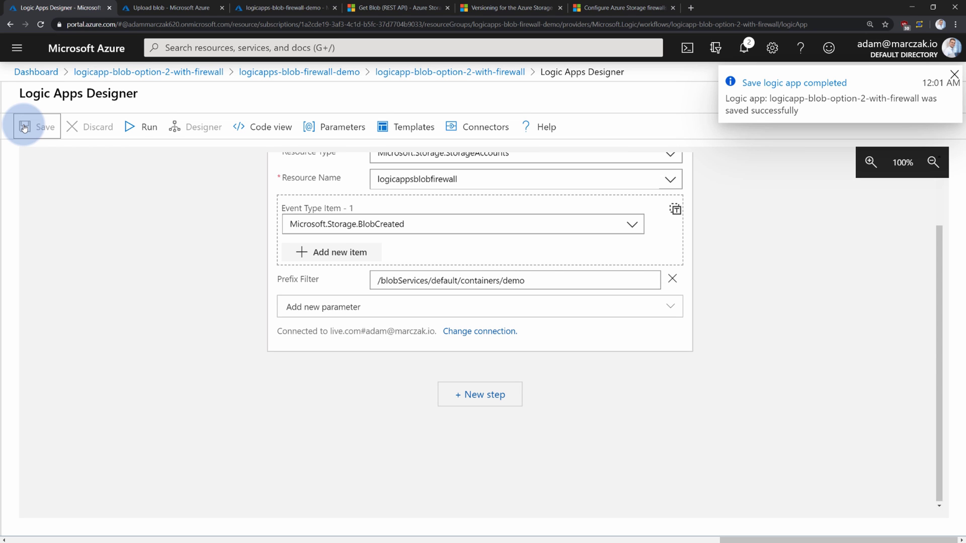
Review the saved settings of the resource event trigger and collapse its card.
{"action": "left_click_drag", "start_coordinate": [502, 280], "coordinate": [525, 280]}
{"action": "left_click", "coordinate": [752, 300]}
{"action": "scroll", "coordinate": [743, 300], "scroll_direction": "up", "scroll_amount": 1}
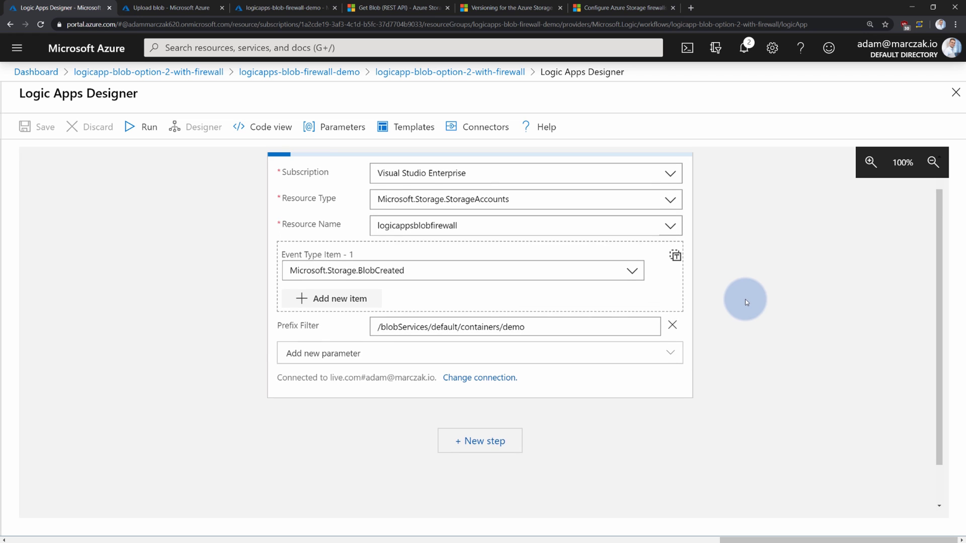
{"action": "scroll", "coordinate": [746, 302], "scroll_direction": "up", "scroll_amount": 1}
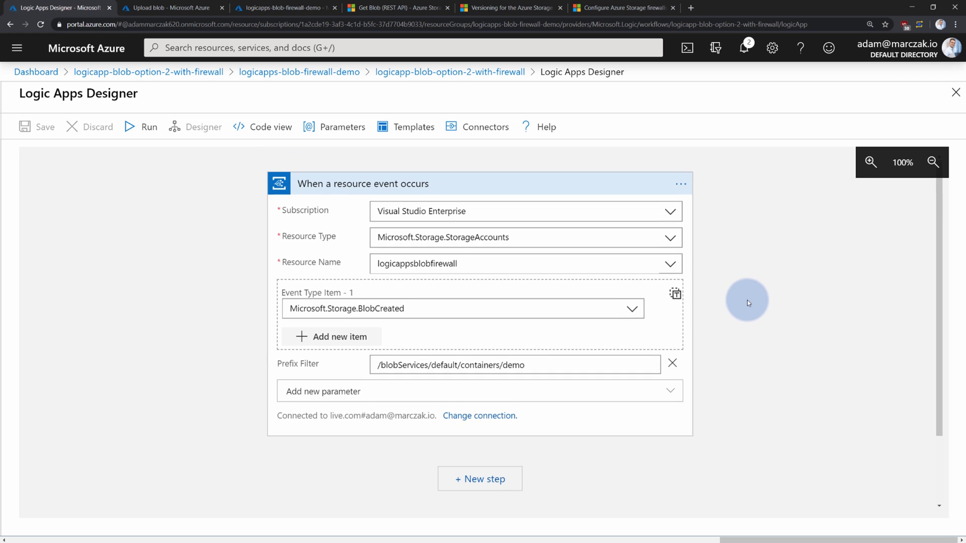
{"action": "left_click", "coordinate": [480, 184]}
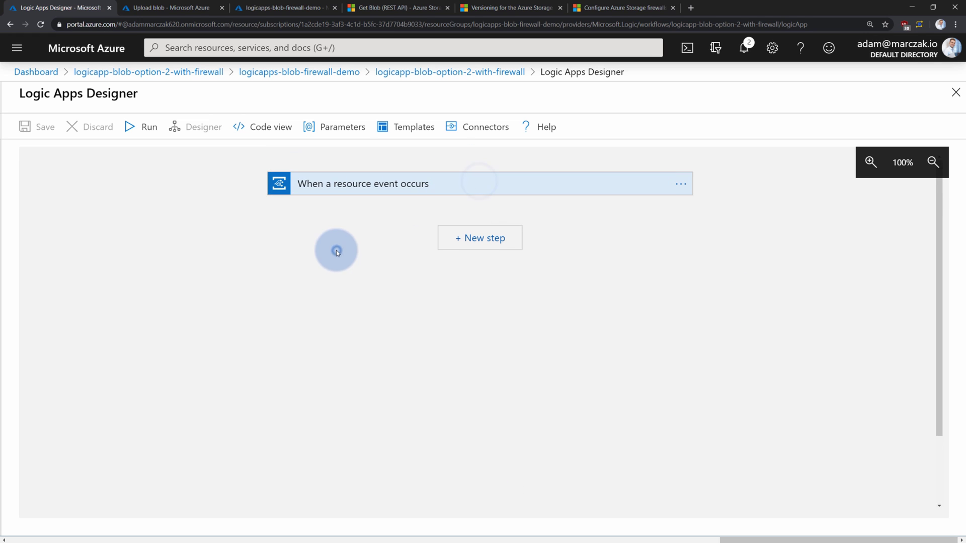
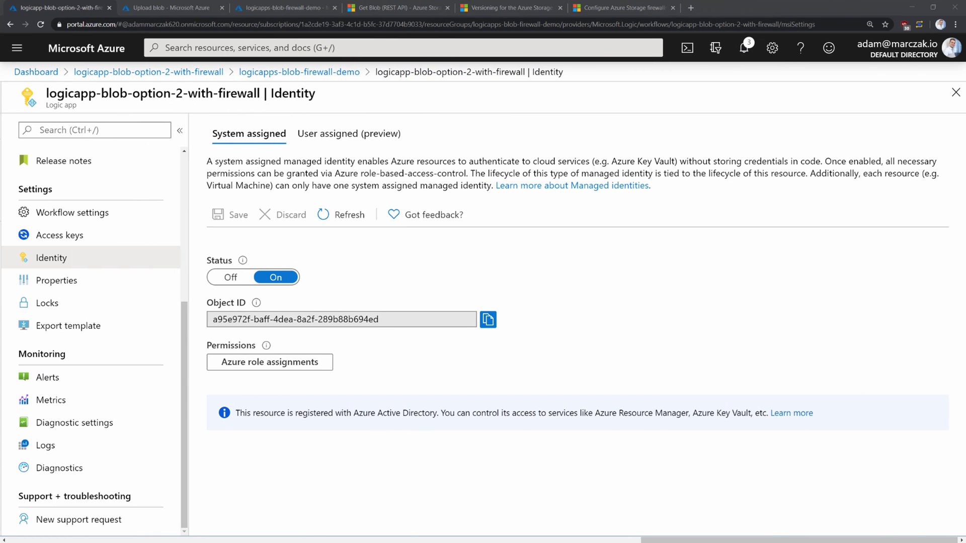
Go back to the logicapps-blob-firewall-demo resource group and open logicapp-blob-option-2-with-firewall in the designer.
{"action": "left_click", "coordinate": [322, 72]}
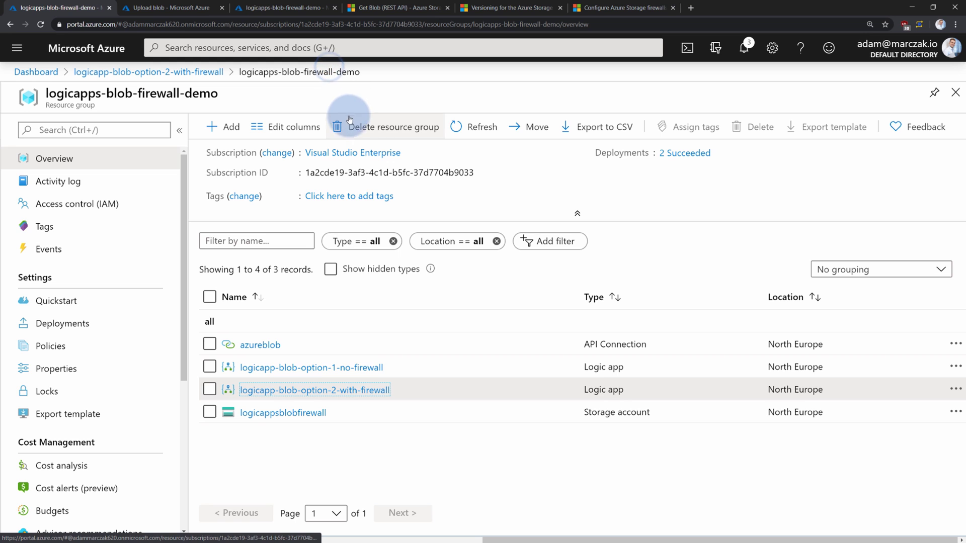
{"action": "left_click", "coordinate": [352, 390]}
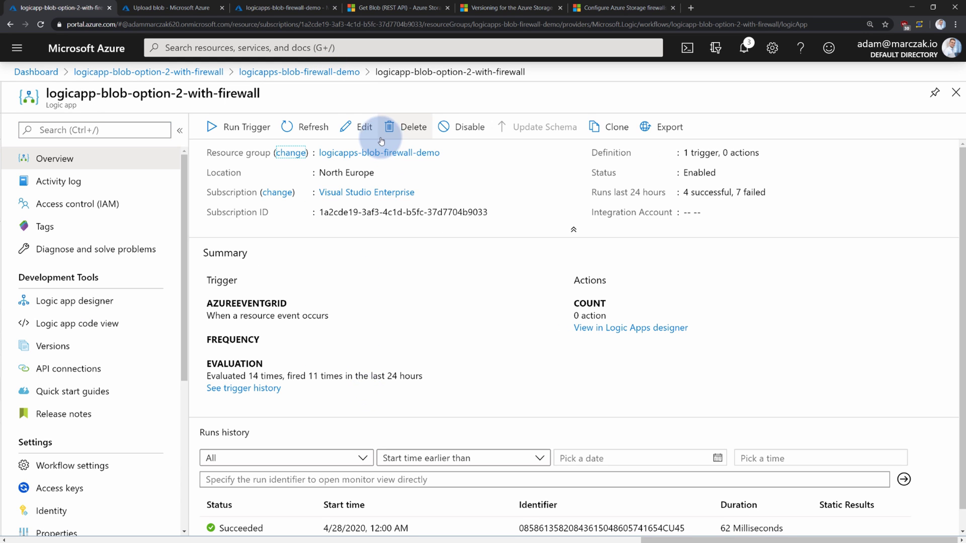
{"action": "left_click", "coordinate": [381, 139]}
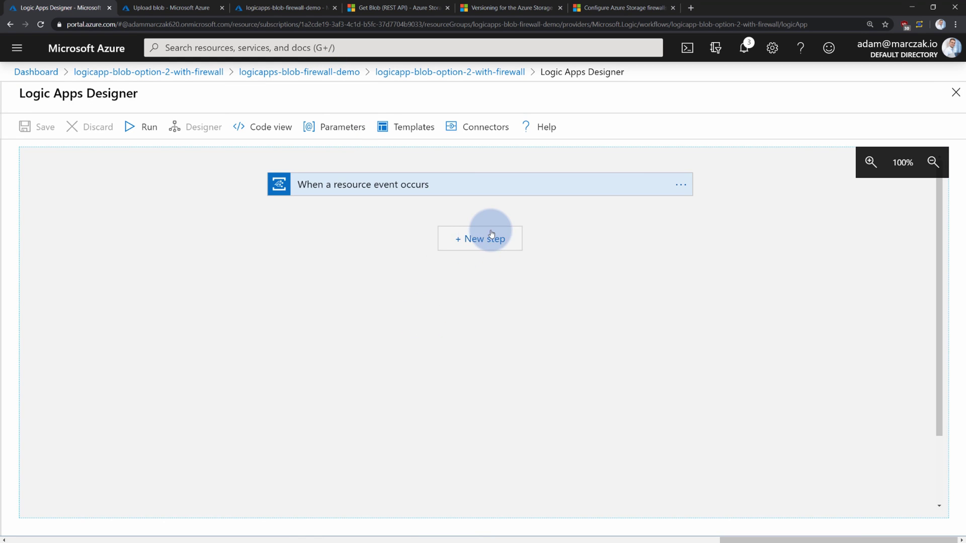
Add an HTTP action after the resource event trigger and set its method to GET.
{"action": "left_click", "coordinate": [492, 233]}
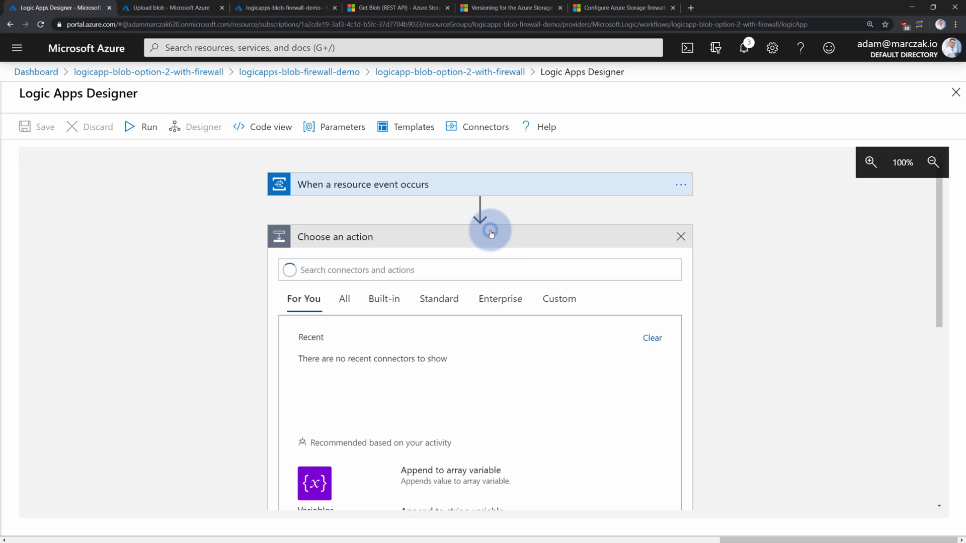
{"action": "left_click", "coordinate": [513, 268]}
{"action": "type", "text": "http"}
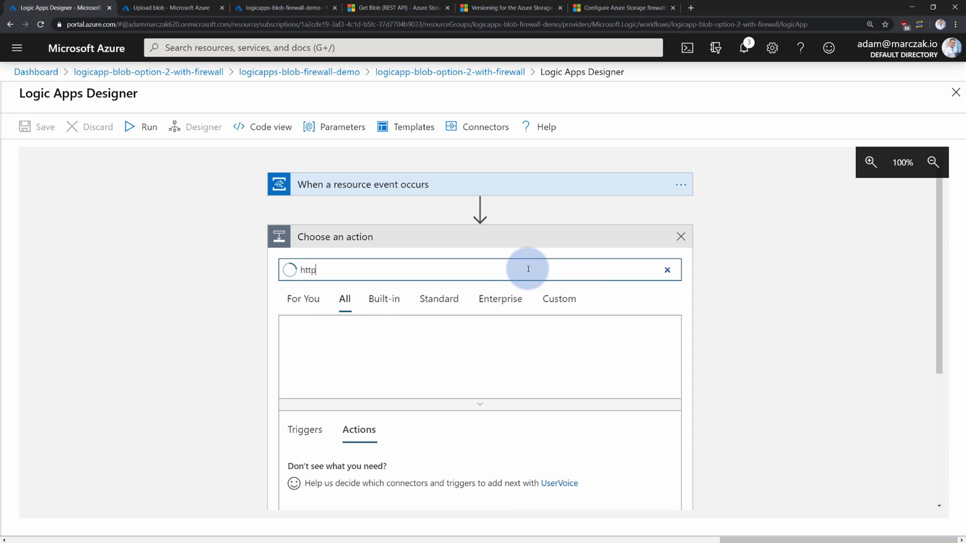
{"action": "left_click", "coordinate": [311, 340]}
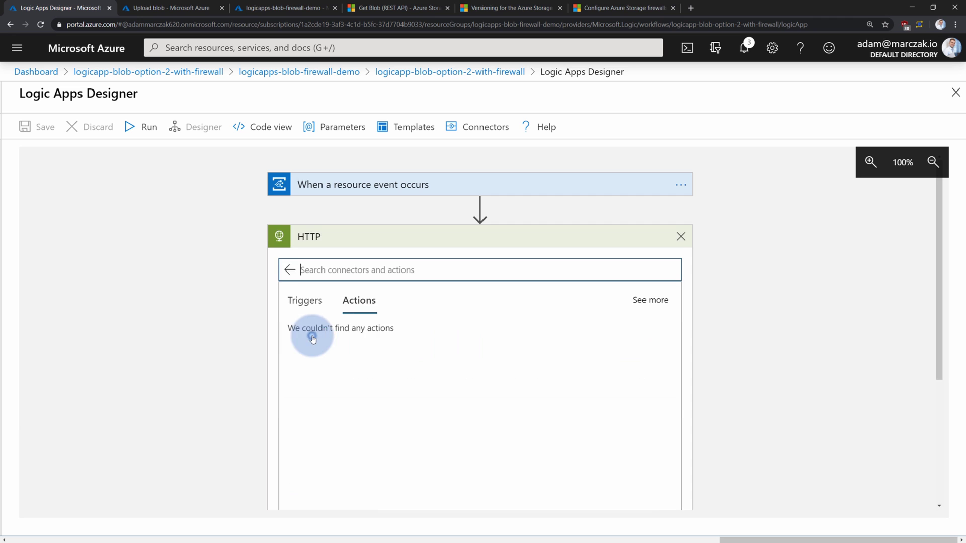
{"action": "scroll", "coordinate": [337, 304], "scroll_direction": "down", "scroll_amount": 5}
{"action": "scroll", "coordinate": [330, 277], "scroll_direction": "up", "scroll_amount": 3}
{"action": "left_click", "coordinate": [324, 248]}
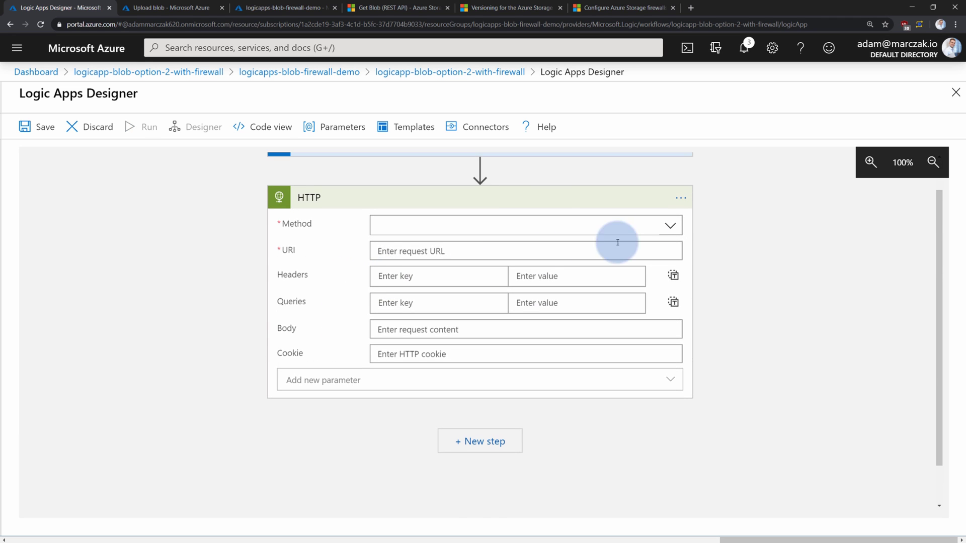
{"action": "left_click", "coordinate": [670, 224]}
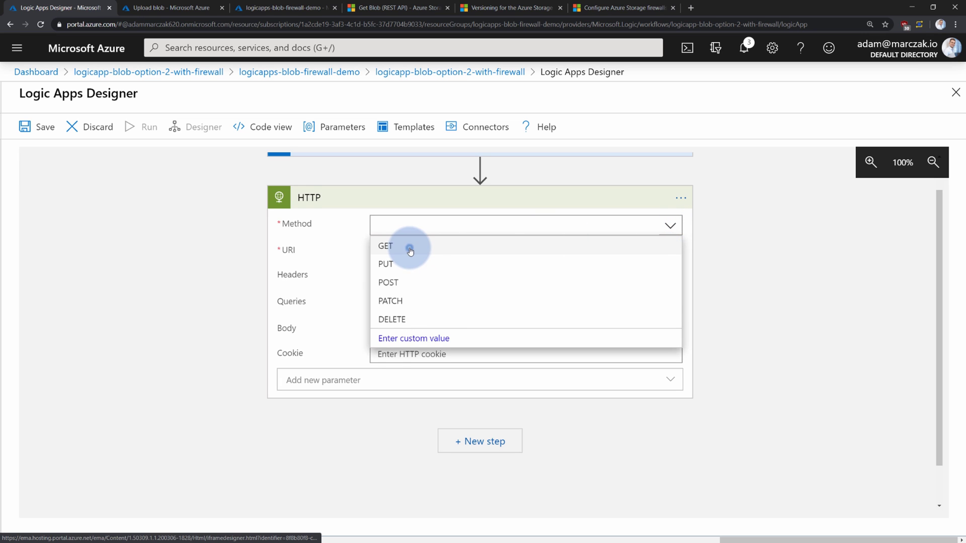
{"action": "left_click", "coordinate": [422, 246]}
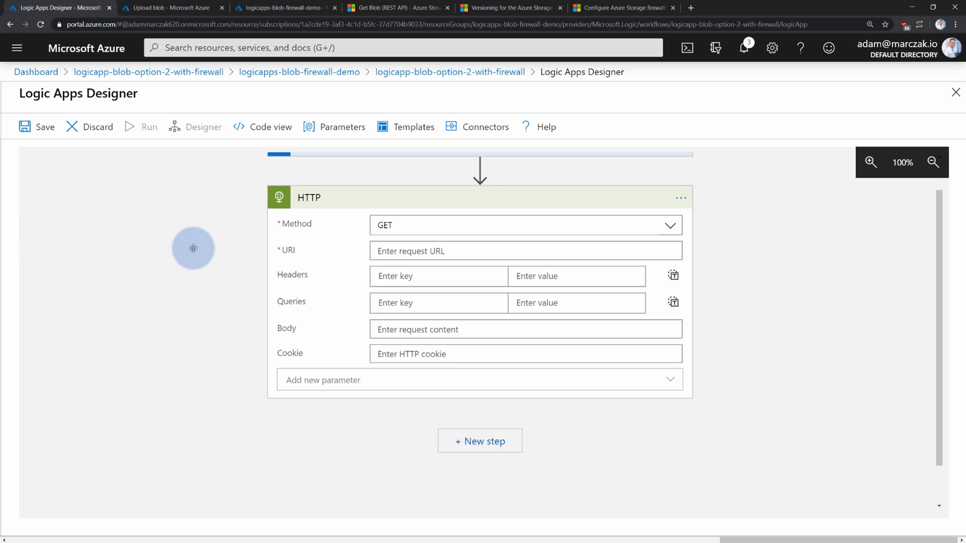
Examine the Get Blob REST API documentation for the GET method request URI and its account, container and blob parts.
{"action": "left_click", "coordinate": [411, 10]}
{"action": "scroll", "coordinate": [505, 301], "scroll_direction": "up", "scroll_amount": 6}
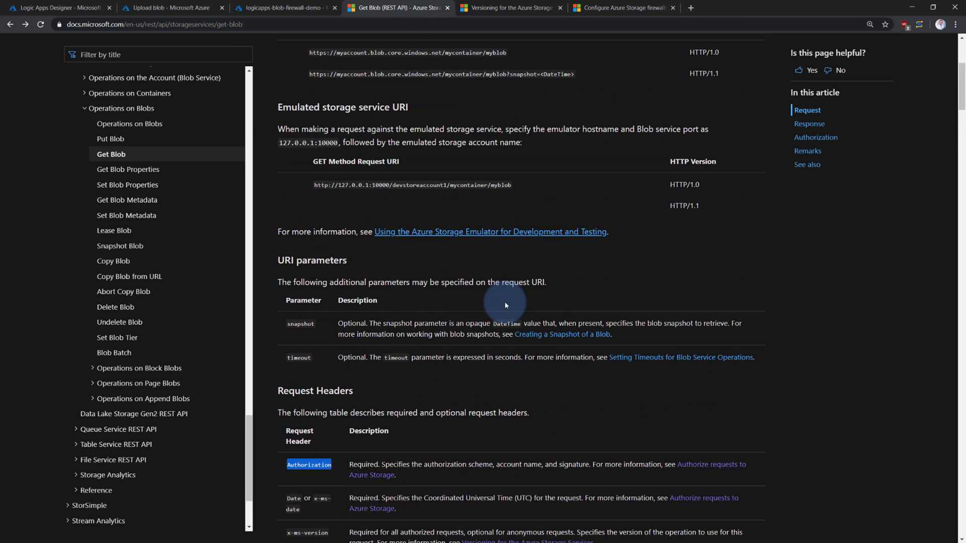
{"action": "scroll", "coordinate": [505, 306], "scroll_direction": "up", "scroll_amount": 5}
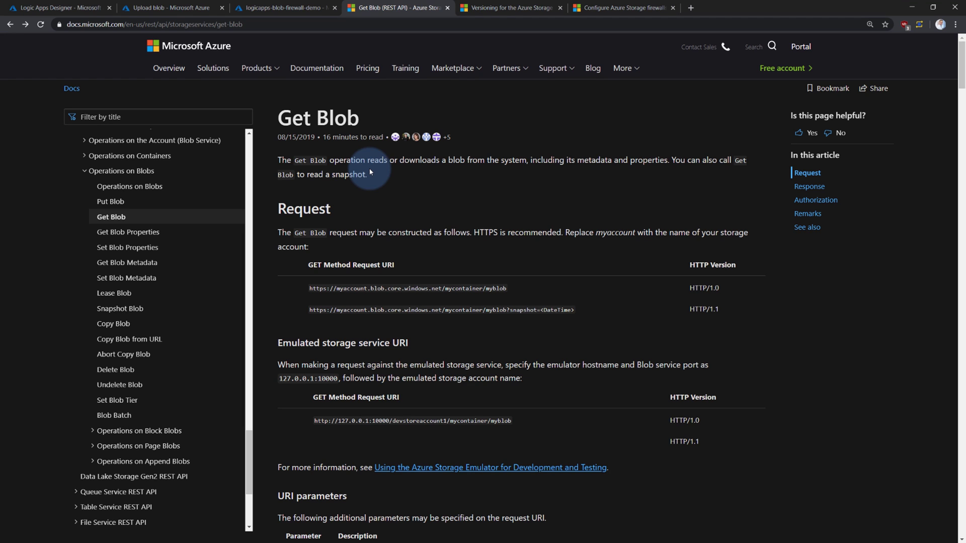
{"action": "left_click_drag", "start_coordinate": [267, 119], "coordinate": [312, 117]}
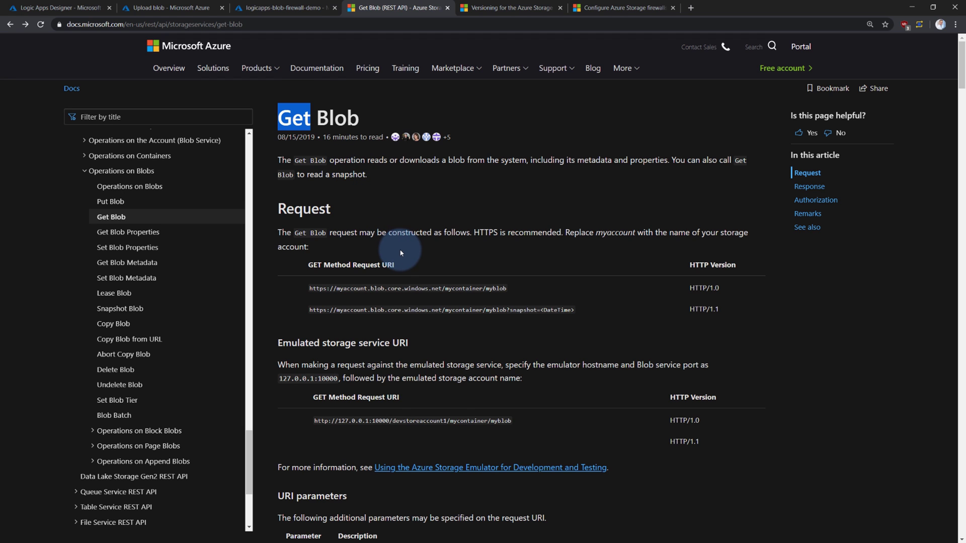
{"action": "left_click_drag", "start_coordinate": [308, 289], "coordinate": [510, 289]}
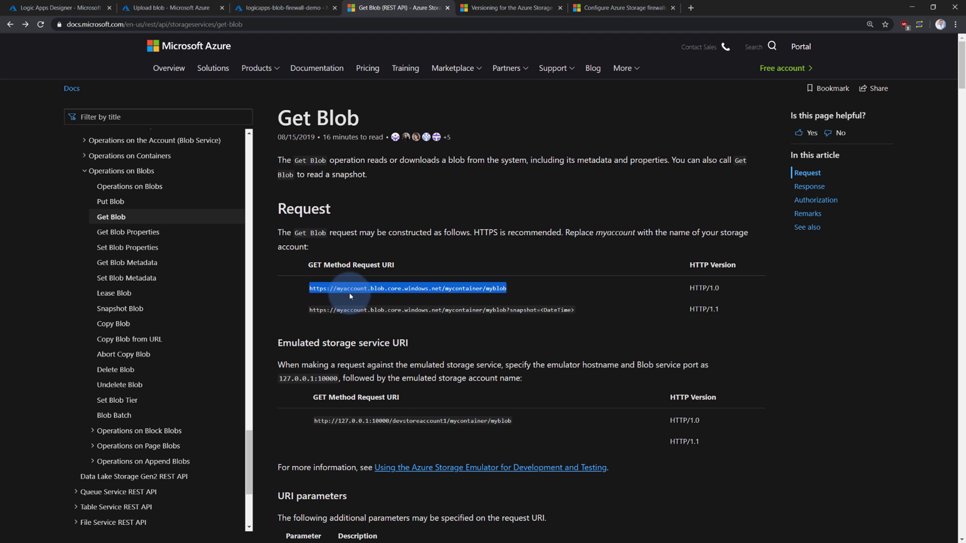
{"action": "double_click", "coordinate": [351, 290]}
{"action": "double_click", "coordinate": [498, 289]}
{"action": "left_click", "coordinate": [535, 303]}
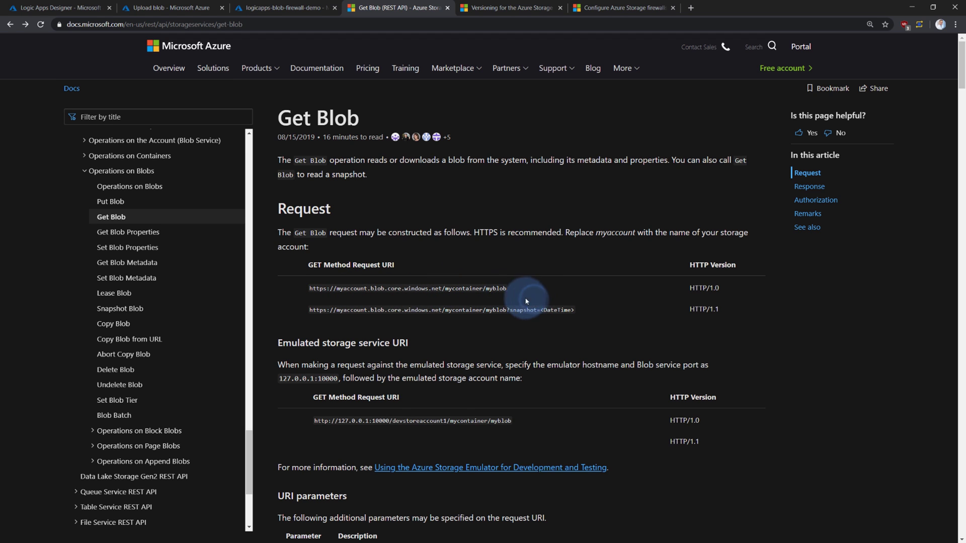
Open the 12:00 AM run of logicapp-blob-option-2-with-firewall from the resource group and expand its resource event trigger.
{"action": "left_click", "coordinate": [161, 8]}
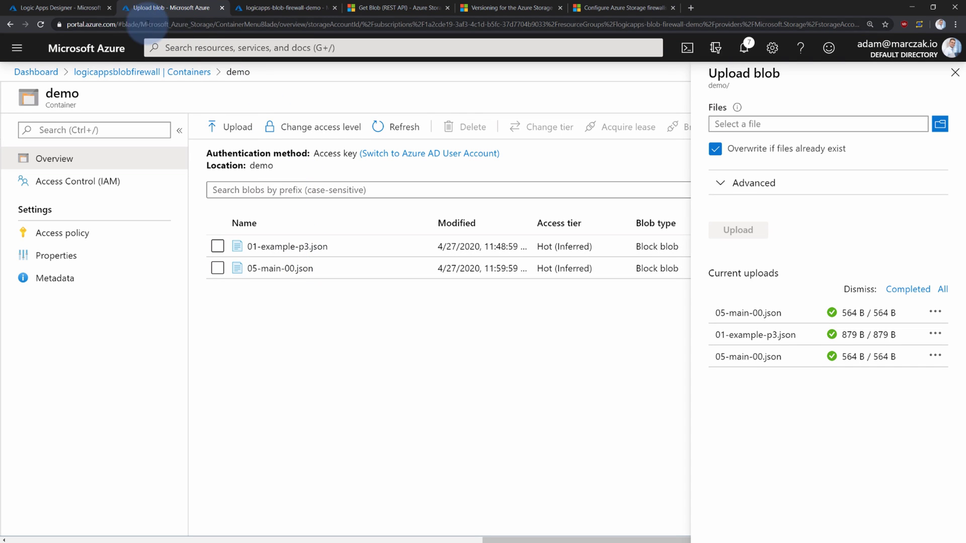
{"action": "left_click", "coordinate": [265, 11]}
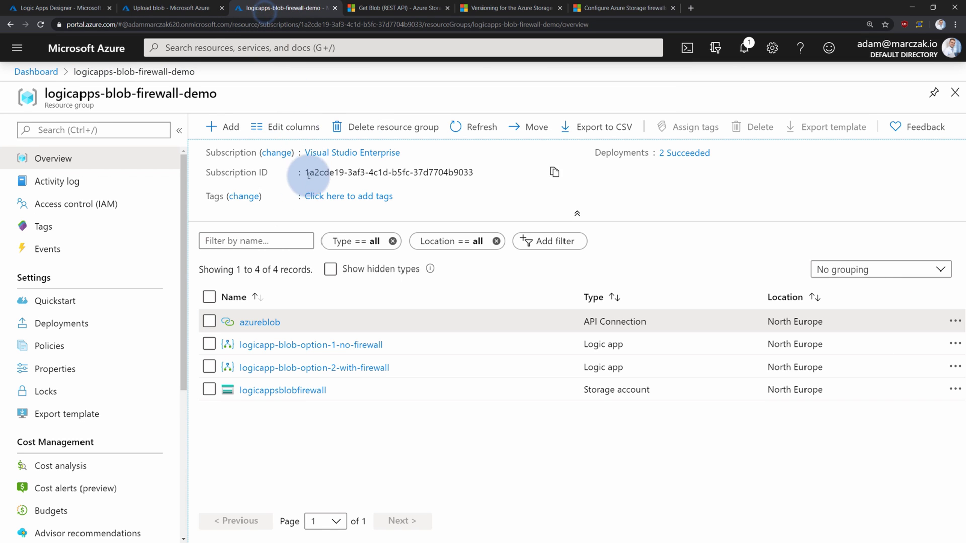
{"action": "left_click", "coordinate": [352, 368]}
{"action": "scroll", "coordinate": [345, 424], "scroll_direction": "down", "scroll_amount": 1}
{"action": "left_click", "coordinate": [222, 508]}
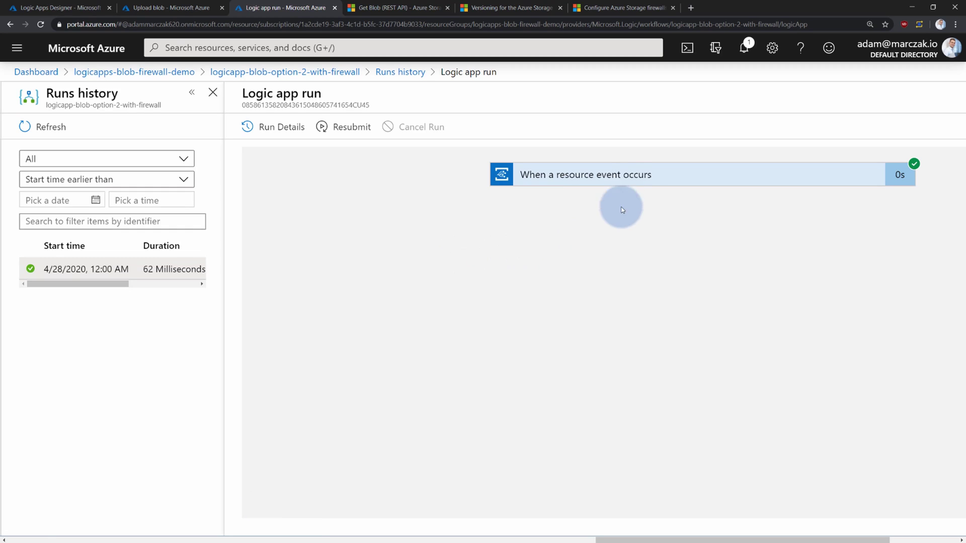
{"action": "left_click", "coordinate": [630, 180]}
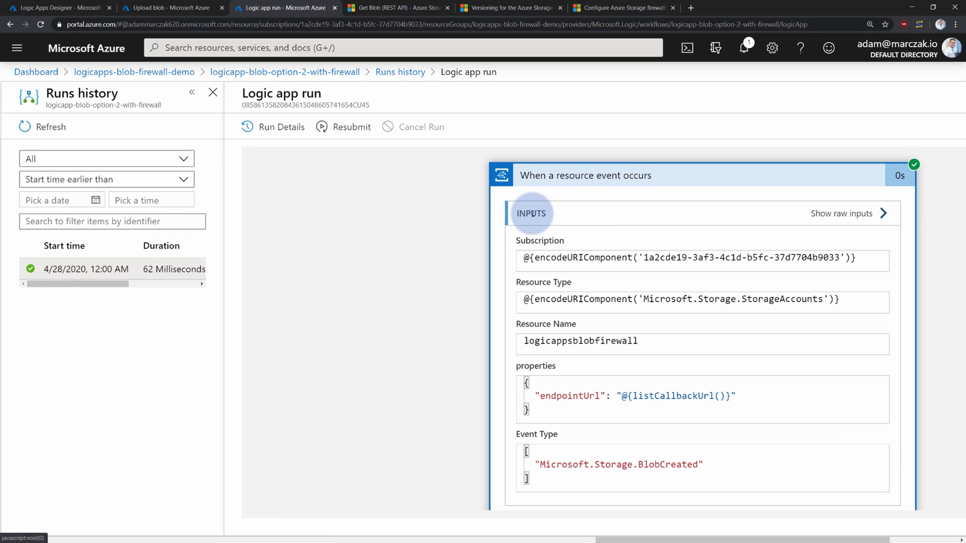
Examine the trigger's output body for the url property of the created blob.
{"action": "scroll", "coordinate": [614, 378], "scroll_direction": "down", "scroll_amount": 3}
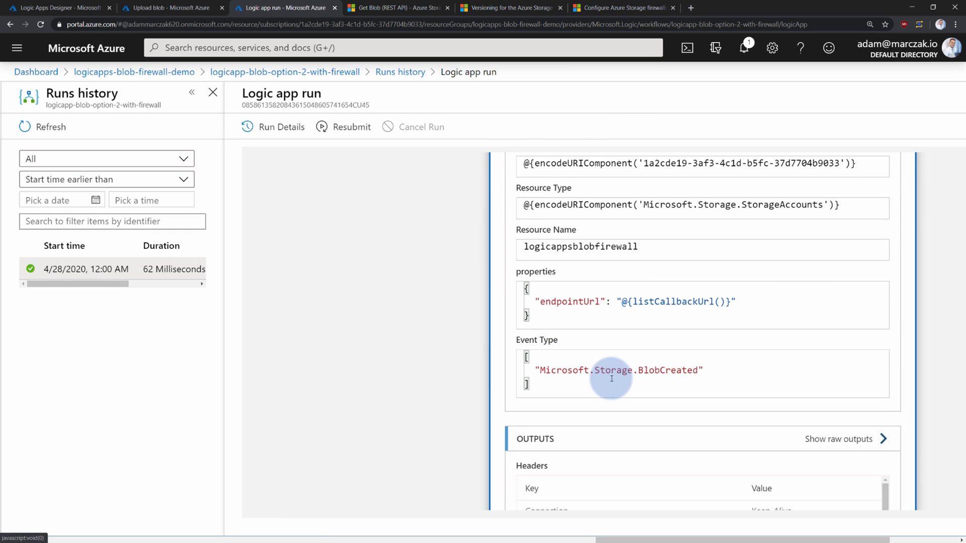
{"action": "scroll", "coordinate": [614, 378], "scroll_direction": "down", "scroll_amount": 3}
{"action": "scroll", "coordinate": [614, 397], "scroll_direction": "down", "scroll_amount": 2}
{"action": "scroll", "coordinate": [611, 397], "scroll_direction": "up", "scroll_amount": 2}
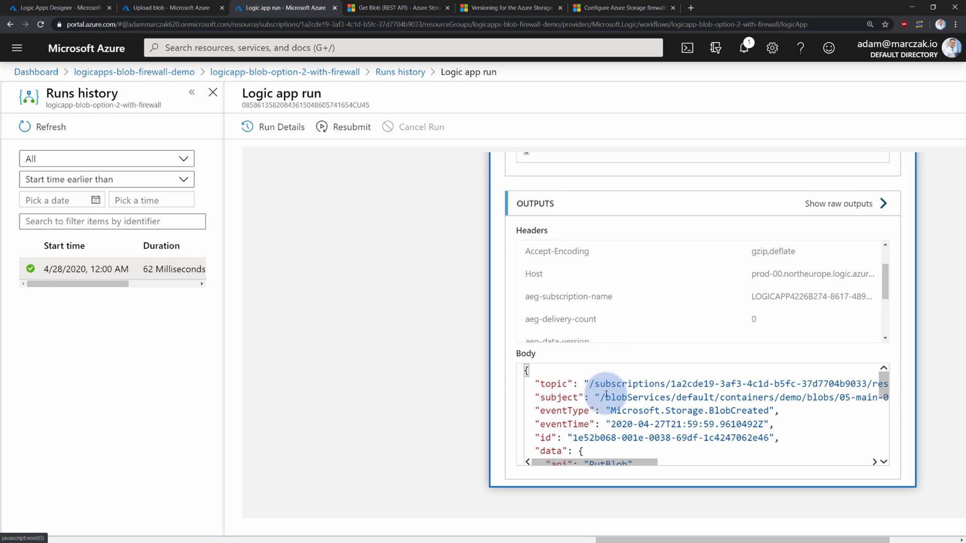
{"action": "scroll", "coordinate": [523, 366], "scroll_direction": "up", "scroll_amount": 1}
{"action": "scroll", "coordinate": [547, 422], "scroll_direction": "down", "scroll_amount": 3}
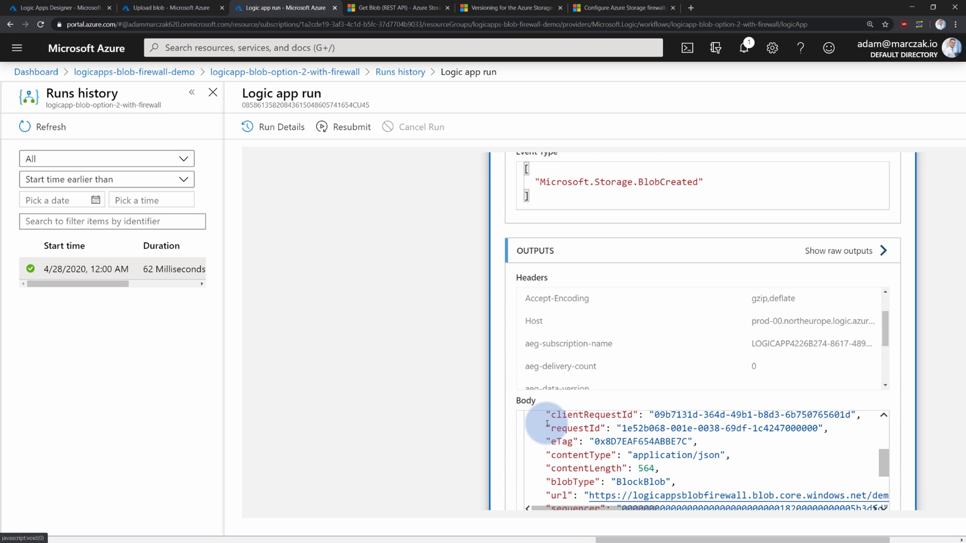
{"action": "scroll", "coordinate": [895, 370], "scroll_direction": "down", "scroll_amount": 1}
{"action": "mouse_move", "coordinate": [884, 420]}
{"action": "left_mouse_down"}
{"action": "mouse_move", "coordinate": [882, 394]}
{"action": "mouse_move", "coordinate": [885, 431]}
{"action": "left_mouse_up"}
{"action": "left_click", "coordinate": [551, 394]}
{"action": "left_click", "coordinate": [557, 414]}
{"action": "left_click_drag", "start_coordinate": [591, 463], "coordinate": [426, 243]}
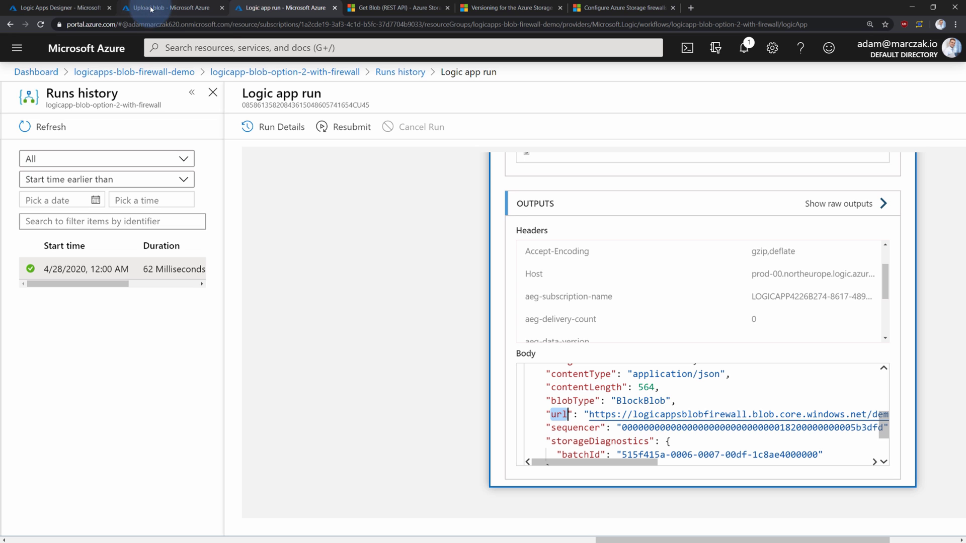
In the designer, start an expression for the HTTP action's URI using concat() with the trigger's Data object inside.
{"action": "left_click", "coordinate": [63, 7]}
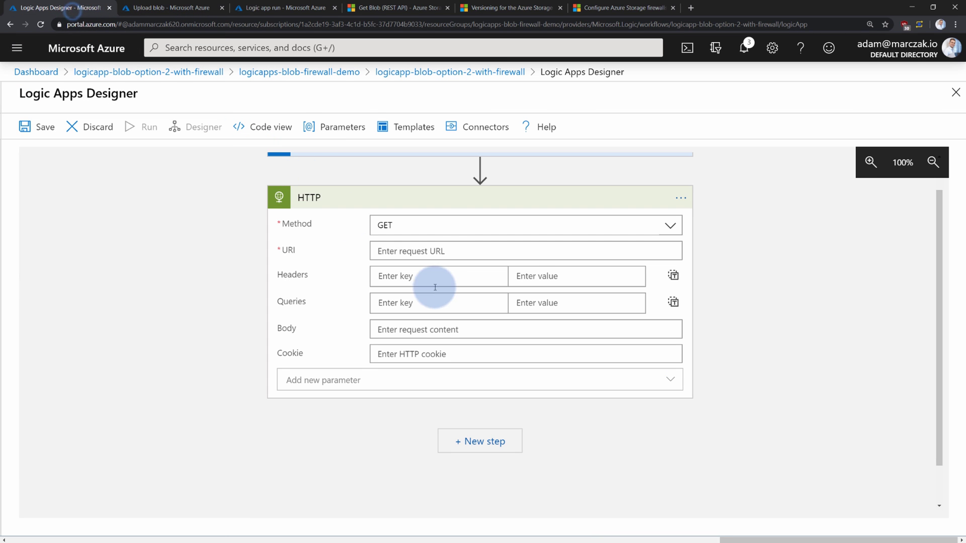
{"action": "left_click", "coordinate": [436, 245]}
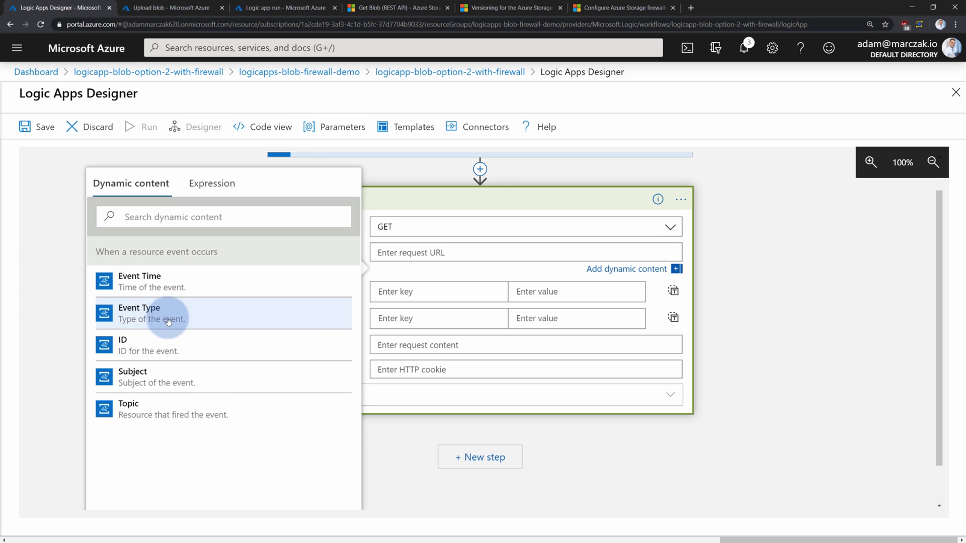
{"action": "left_click", "coordinate": [202, 186]}
{"action": "left_click", "coordinate": [194, 293]}
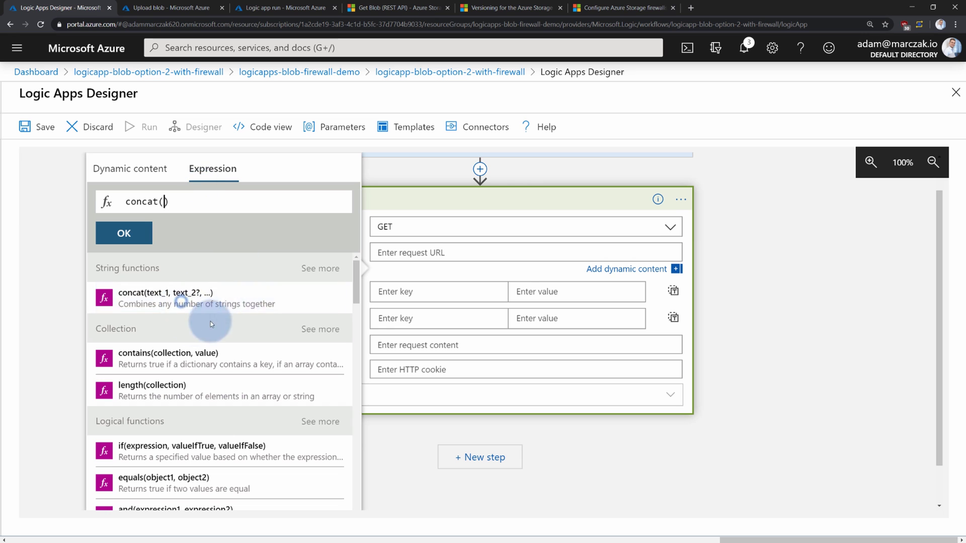
{"action": "left_click", "coordinate": [151, 169]}
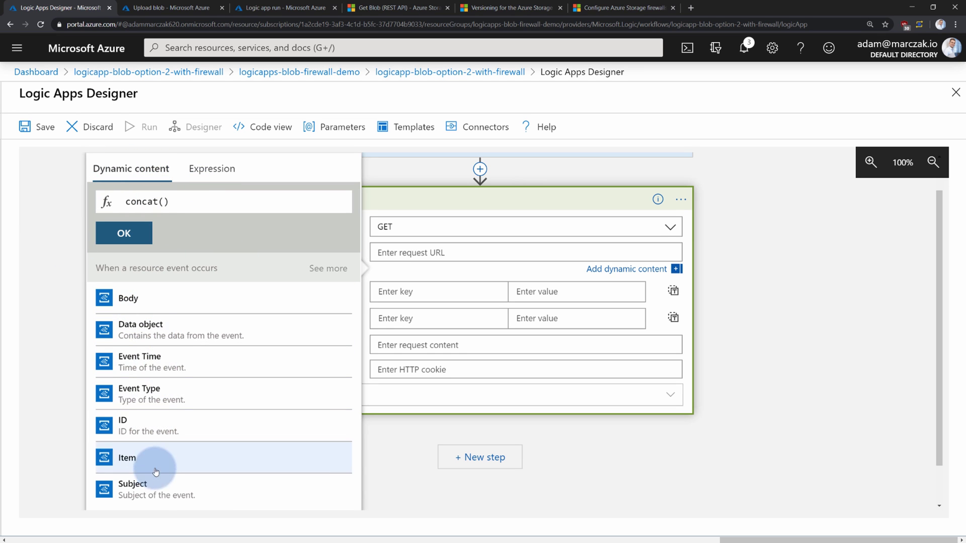
{"action": "left_click", "coordinate": [145, 338]}
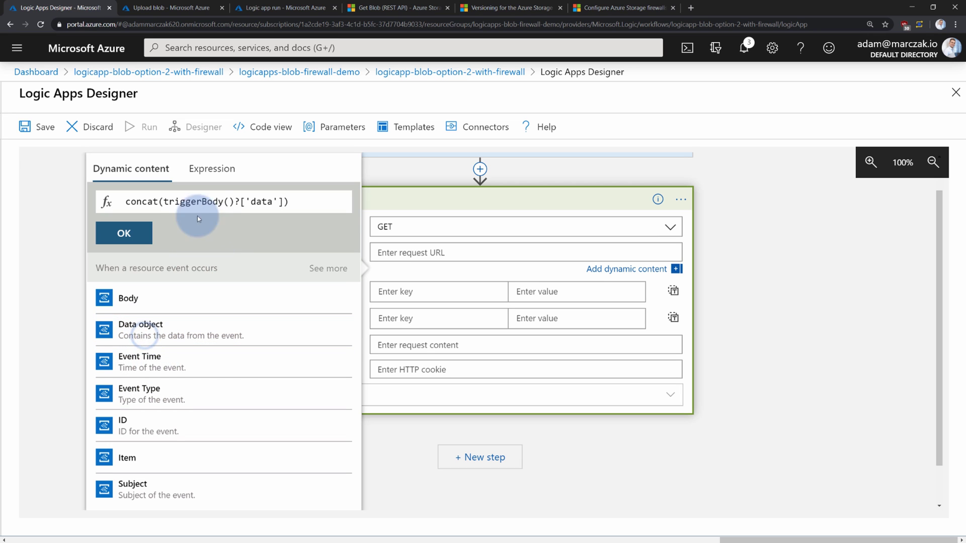
Remove the concat wrapper and extend the URI expression to triggerBody()?['data']?['url'].
{"action": "key", "text": "BackSpace"}
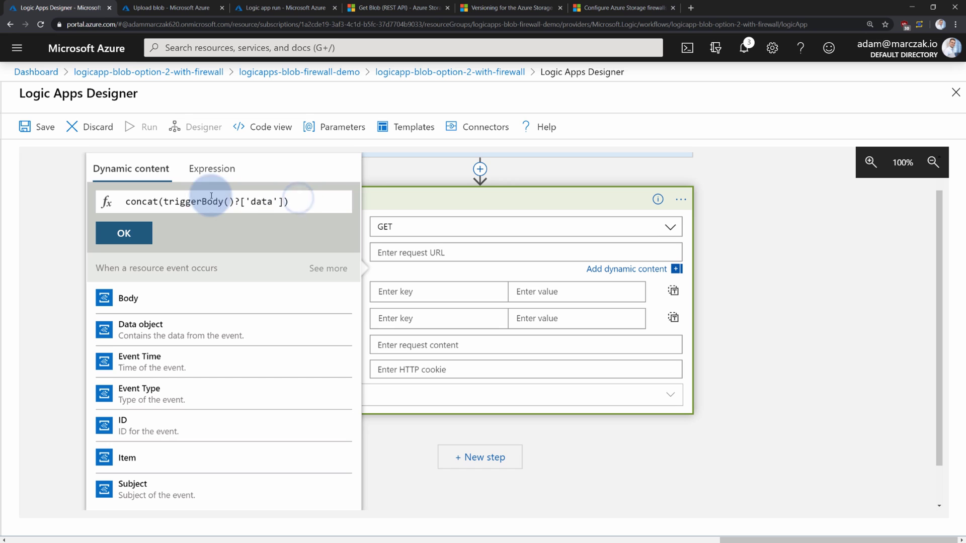
{"action": "left_click_drag", "start_coordinate": [164, 201], "coordinate": [201, 202]}
{"action": "key", "text": "BackSpace"}
{"action": "left_click", "coordinate": [273, 201]}
{"action": "left_click", "coordinate": [271, 204]}
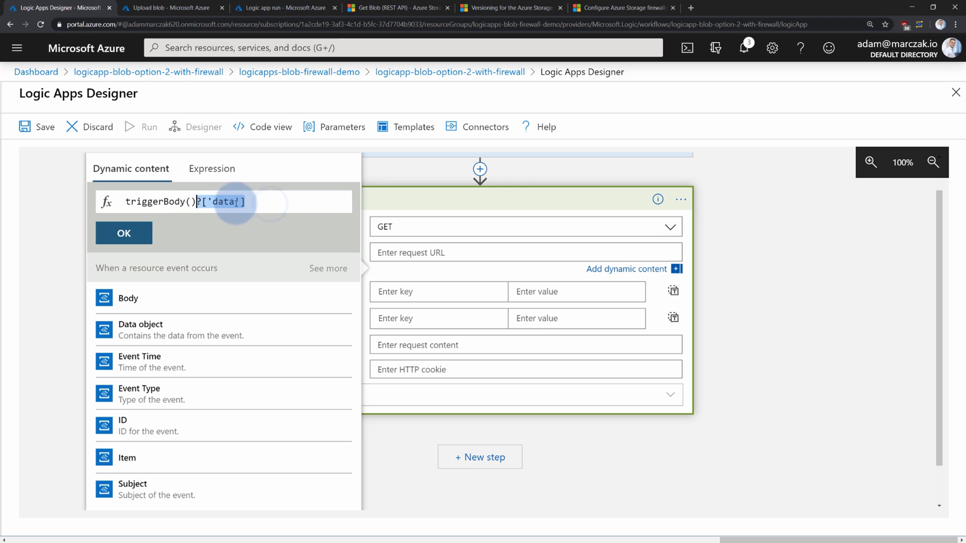
{"action": "left_click", "coordinate": [271, 203]}
{"action": "type", "text": "?['data']"}
{"action": "double_click", "coordinate": [272, 205]}
{"action": "type", "text": "url"}
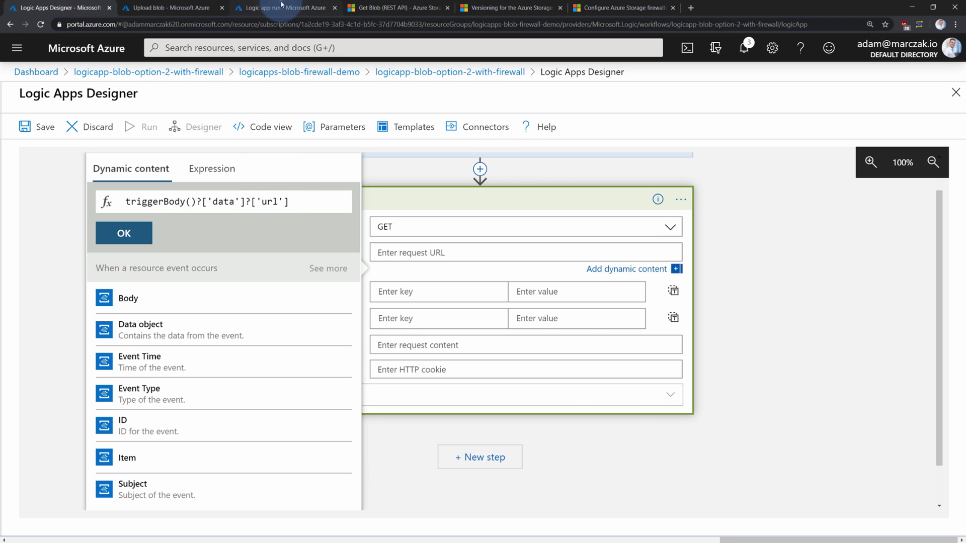
Check the data and url nesting in the run's trigger body, and insert triggerBody()?['data']?['url'] as the HTTP action's URI.
{"action": "left_click", "coordinate": [281, 9]}
{"action": "left_click", "coordinate": [608, 401]}
{"action": "scroll", "coordinate": [557, 414], "scroll_direction": "up", "scroll_amount": 3}
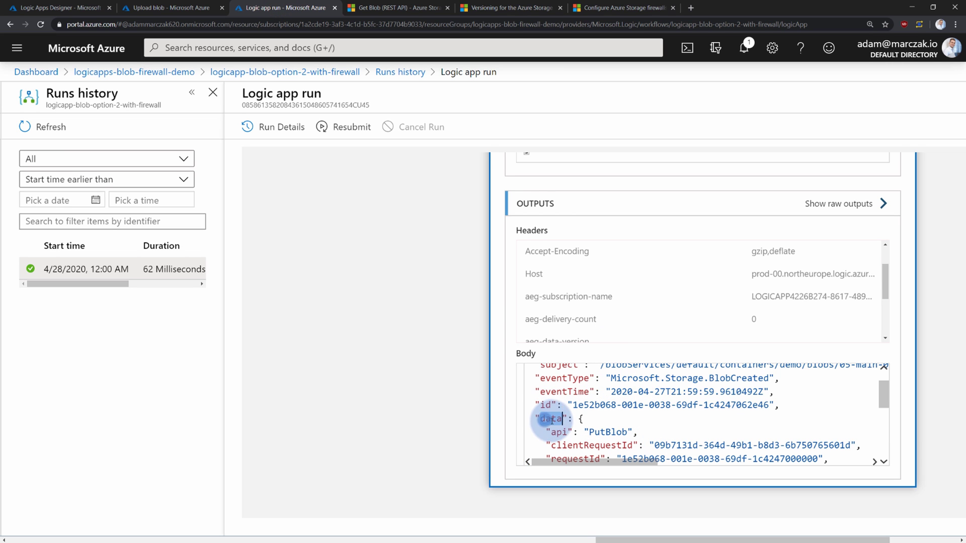
{"action": "scroll", "coordinate": [557, 414], "scroll_direction": "down", "scroll_amount": 3}
{"action": "double_click", "coordinate": [557, 415]}
{"action": "left_click", "coordinate": [55, 8]}
{"action": "double_click", "coordinate": [231, 203]}
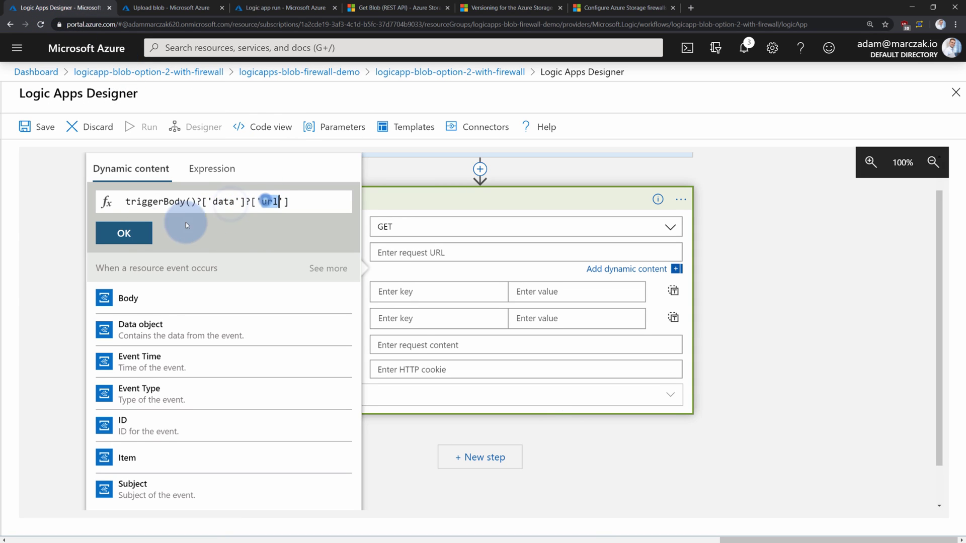
{"action": "left_click", "coordinate": [141, 231]}
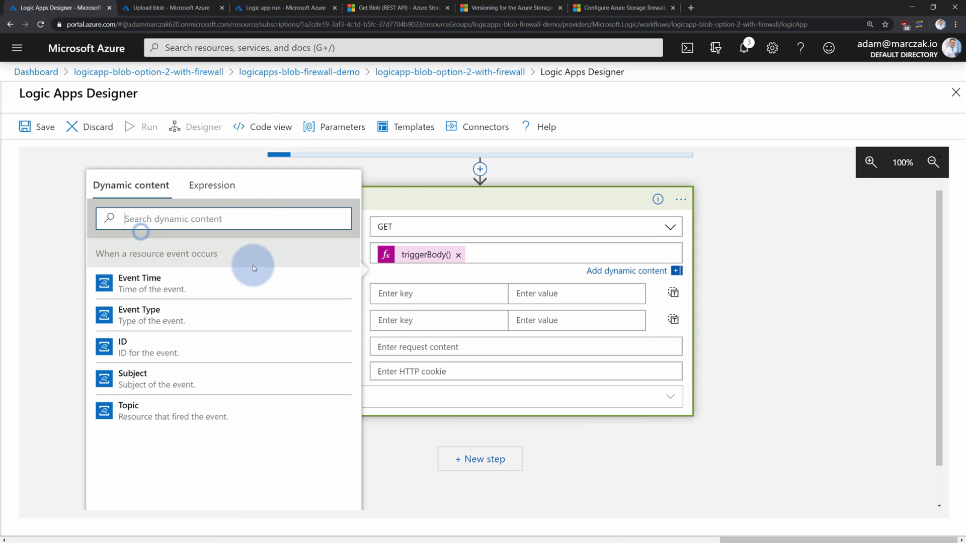
{"action": "left_click", "coordinate": [786, 295]}
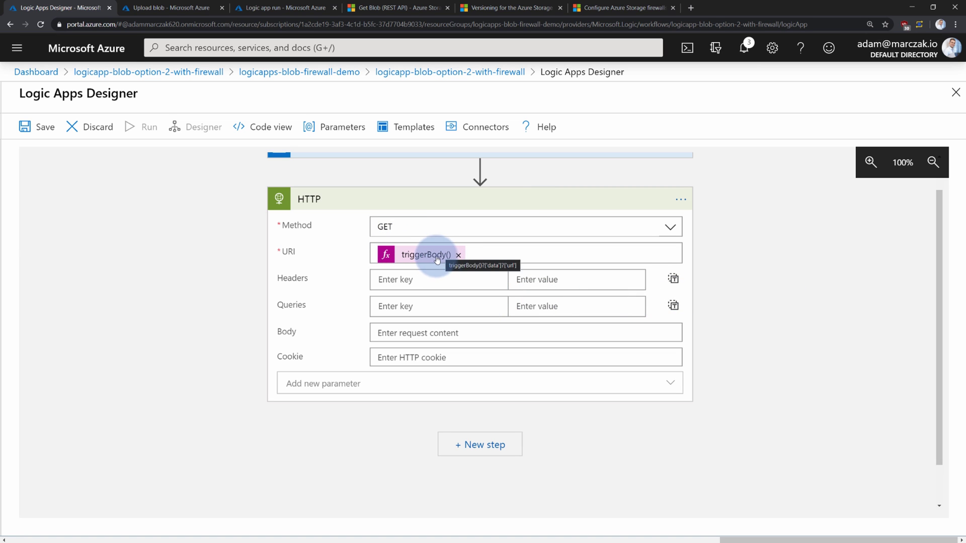
Check the required request headers in the Get Blob documentation and look up the current service version on the Azure Storage versioning page.
{"action": "left_click", "coordinate": [412, 280]}
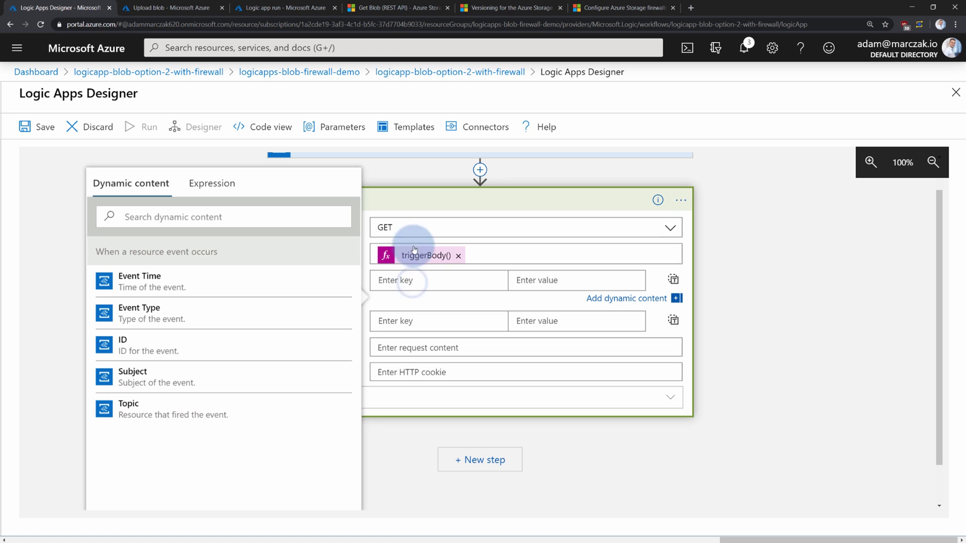
{"action": "left_click", "coordinate": [383, 10]}
{"action": "scroll", "coordinate": [376, 341], "scroll_direction": "down", "scroll_amount": 9}
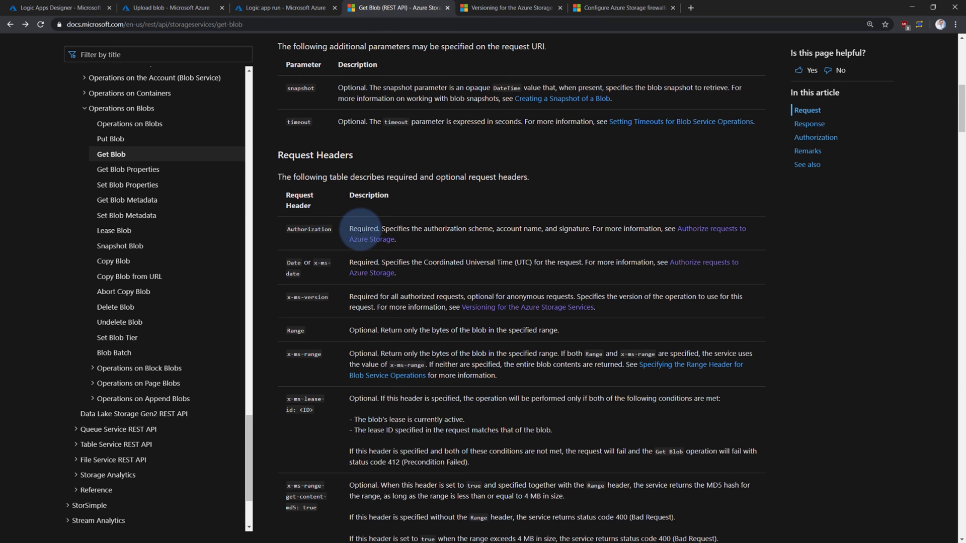
{"action": "double_click", "coordinate": [364, 228]}
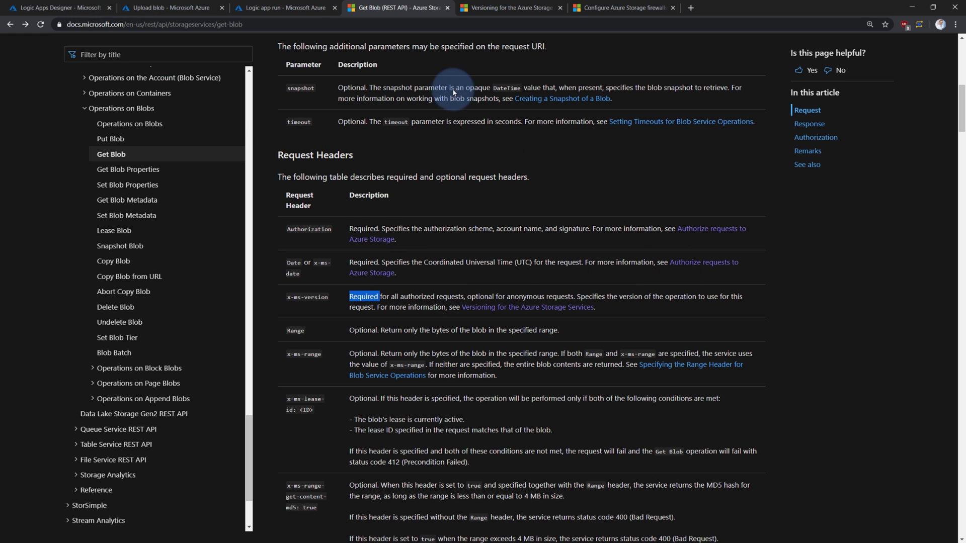
{"action": "left_click", "coordinate": [510, 9]}
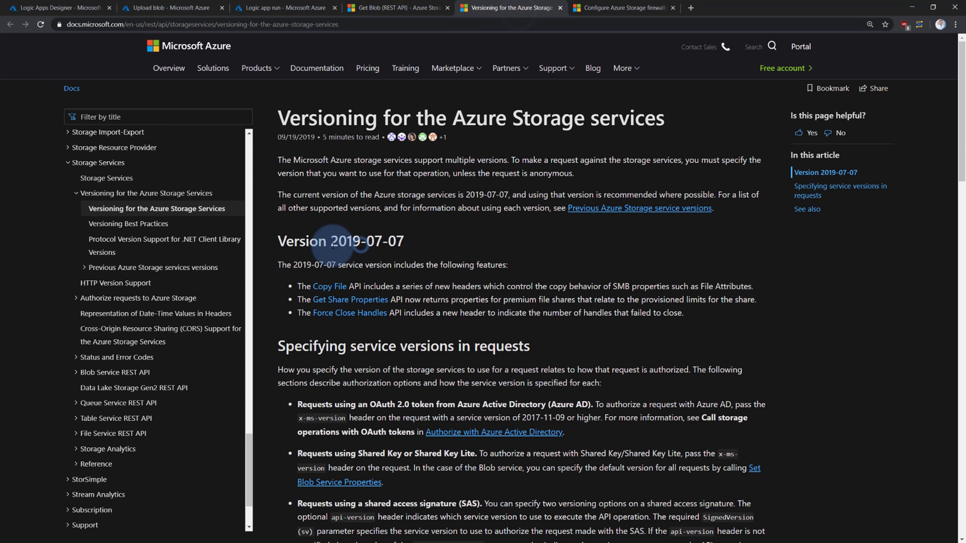
{"action": "left_click_drag", "start_coordinate": [330, 241], "coordinate": [404, 243]}
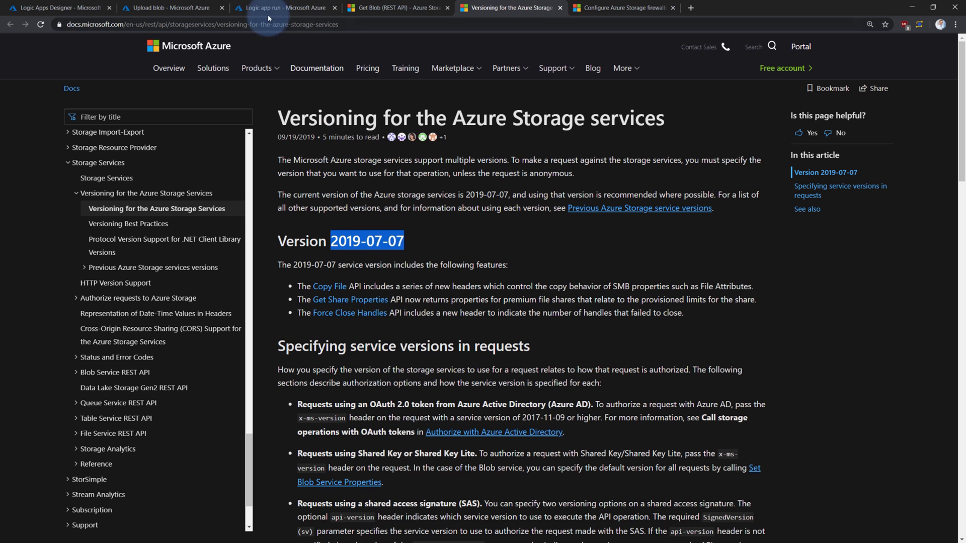
Add an x-ms-version header with the value 2019-07-07 to the HTTP action, taking the name and version from the documentation pages.
{"action": "left_click", "coordinate": [405, 7]}
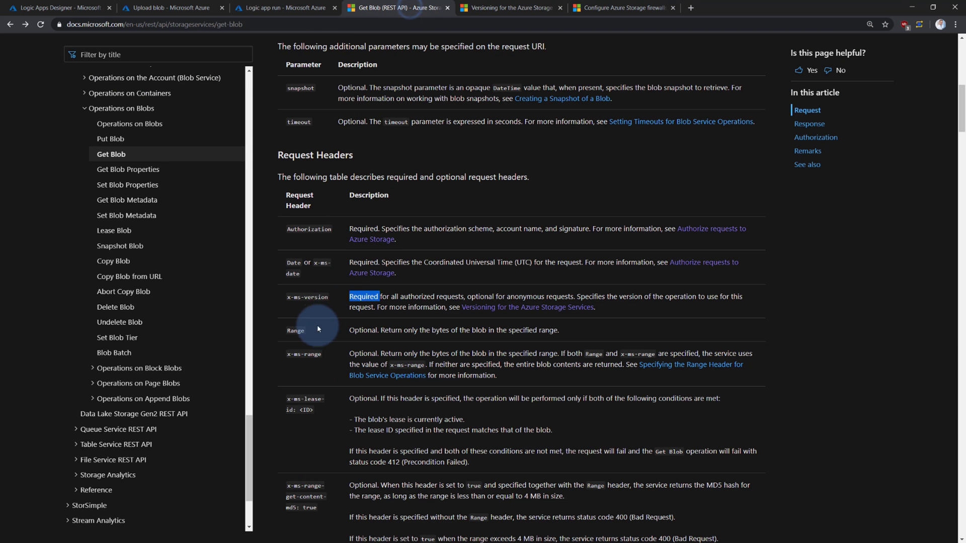
{"action": "left_click_drag", "start_coordinate": [327, 297], "coordinate": [286, 297]}
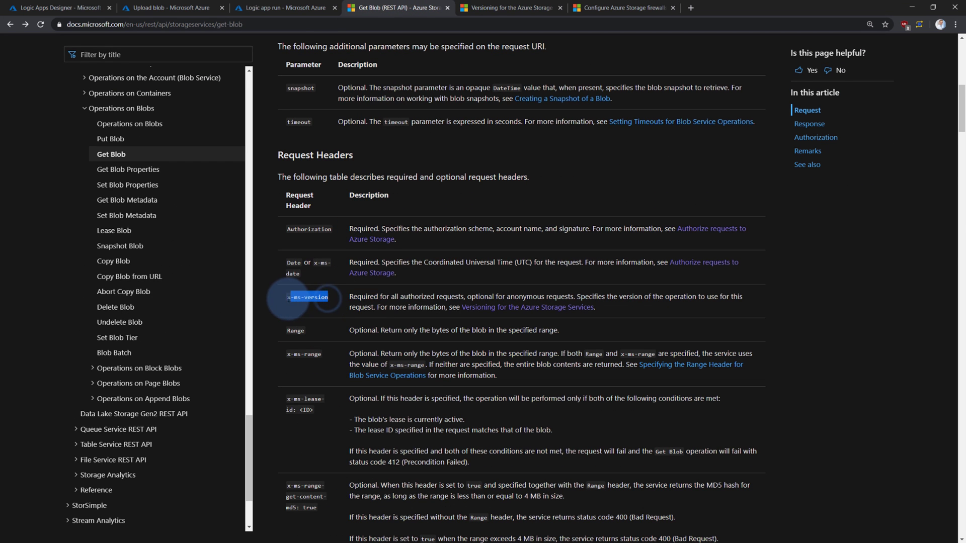
{"action": "left_click", "coordinate": [54, 5]}
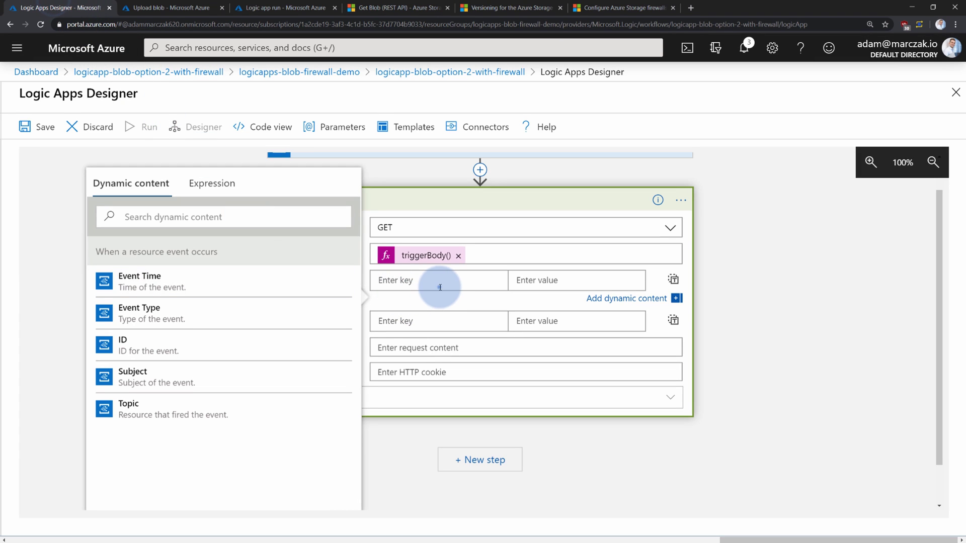
{"action": "left_click", "coordinate": [537, 280]}
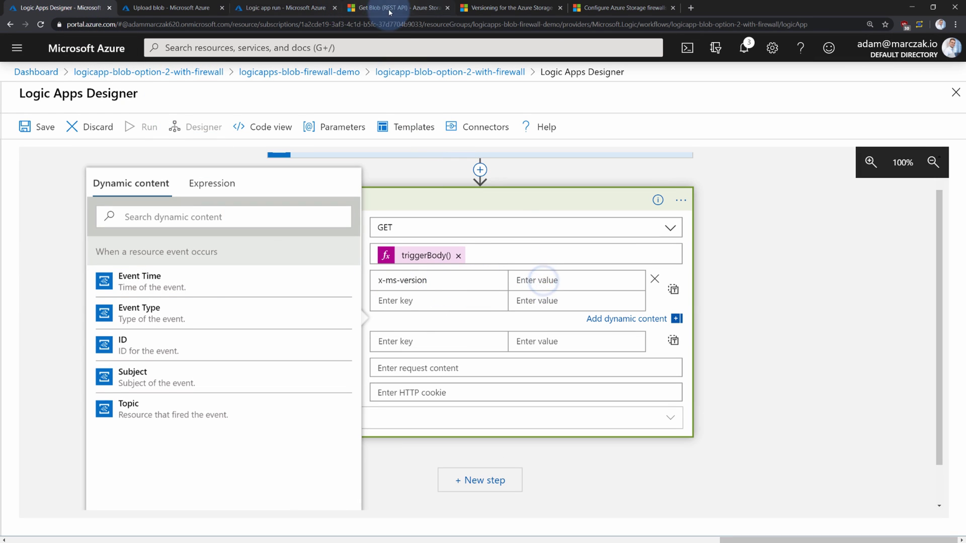
{"action": "left_click", "coordinate": [388, 8]}
{"action": "left_click", "coordinate": [488, 10]}
{"action": "left_click", "coordinate": [65, 7]}
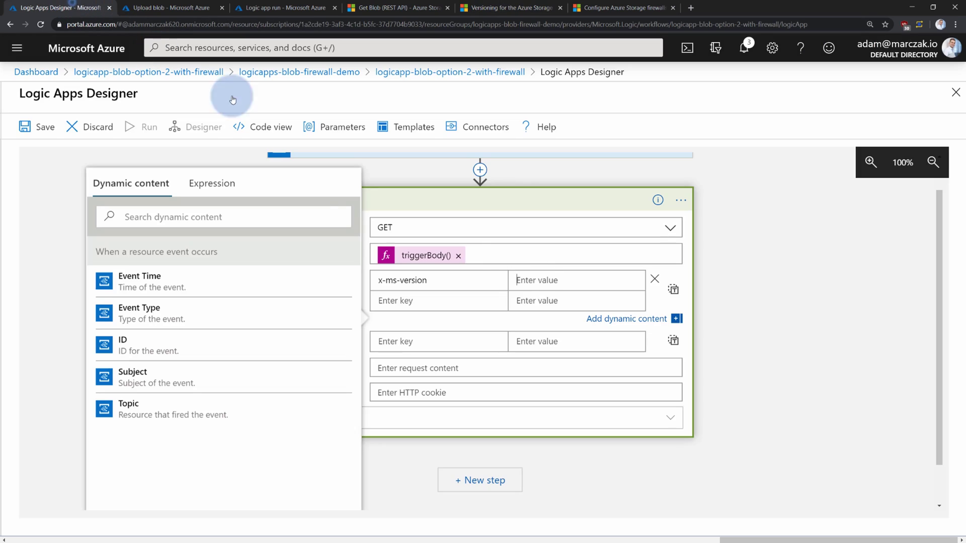
{"action": "type", "text": "2019-07-07"}
Add an x-ms-date header to the HTTP action with the expression formatDateTime(utcNow(),'R') as its value.
{"action": "left_click", "coordinate": [474, 300]}
{"action": "left_click", "coordinate": [476, 306]}
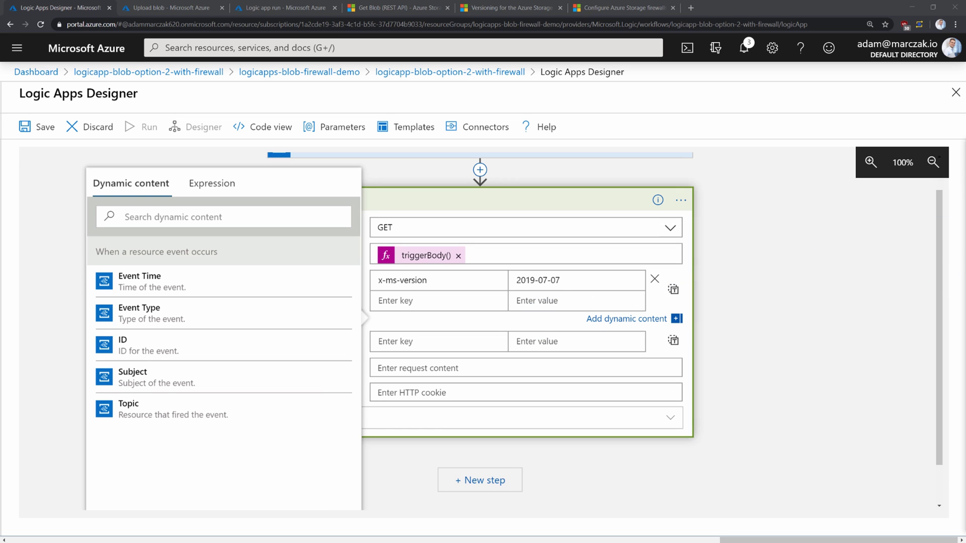
{"action": "left_click", "coordinate": [421, 296]}
{"action": "type", "text": "x-ms-date"}
{"action": "left_click", "coordinate": [528, 299]}
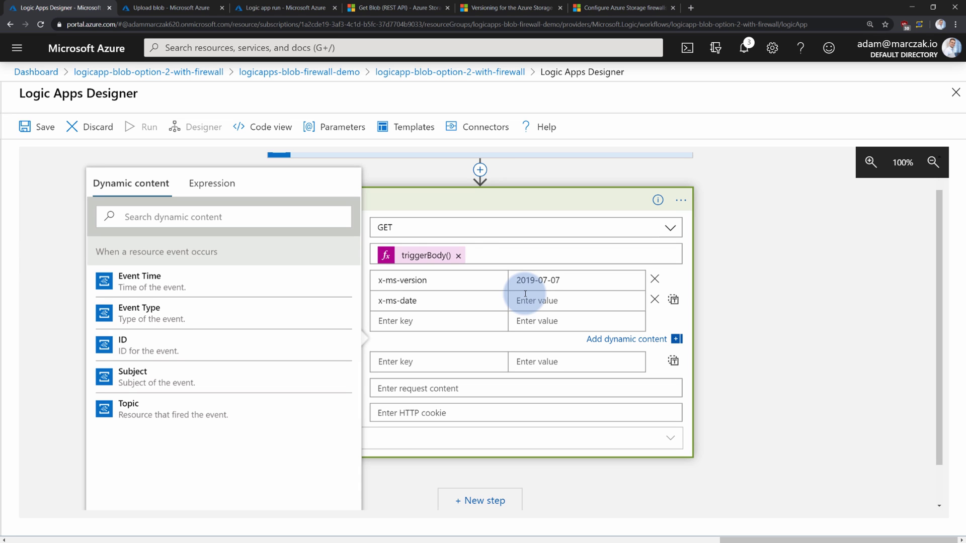
{"action": "left_click", "coordinate": [212, 183]}
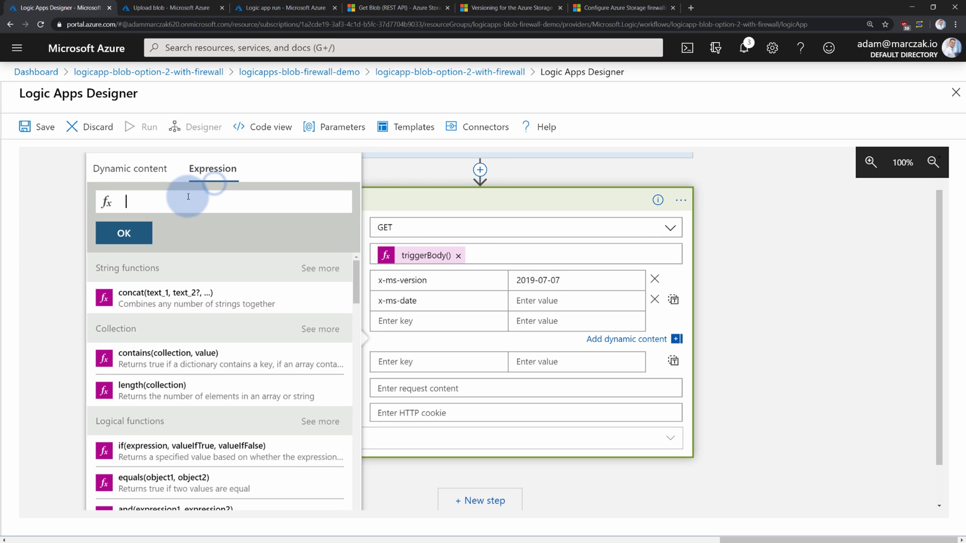
{"action": "type", "text": "formatDateTime(utcNow(),'R')"}
{"action": "double_click", "coordinate": [153, 202]}
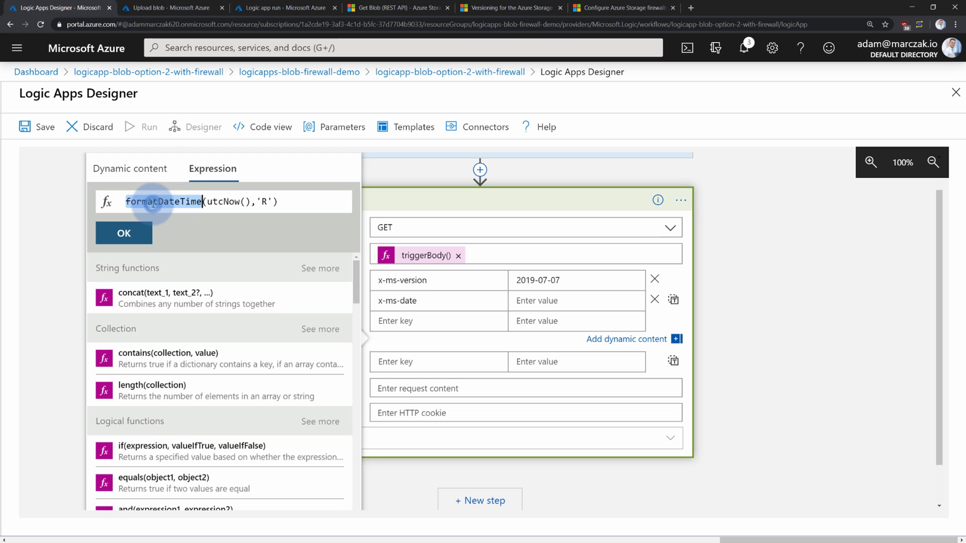
{"action": "left_click_drag", "start_coordinate": [206, 202], "coordinate": [268, 201]}
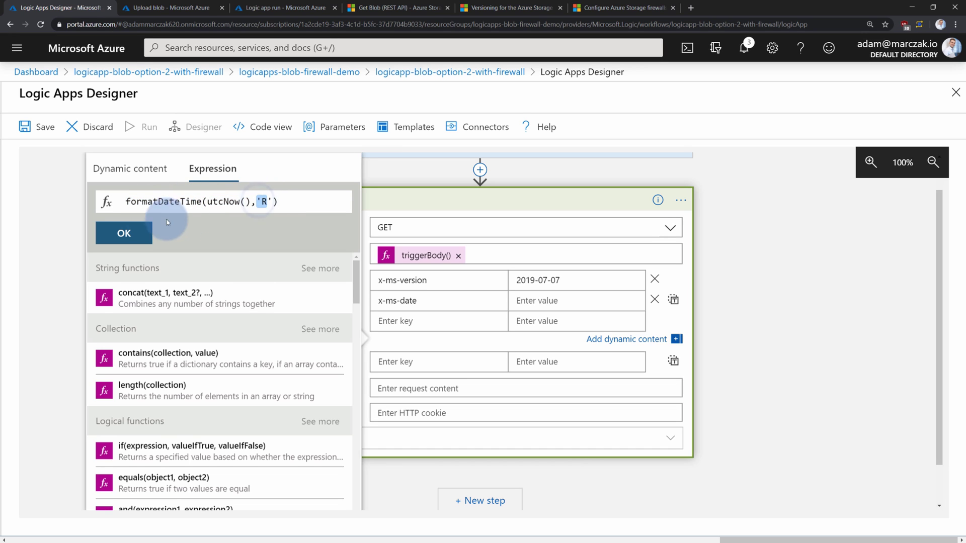
{"action": "left_click", "coordinate": [126, 233]}
{"action": "left_click", "coordinate": [185, 154]}
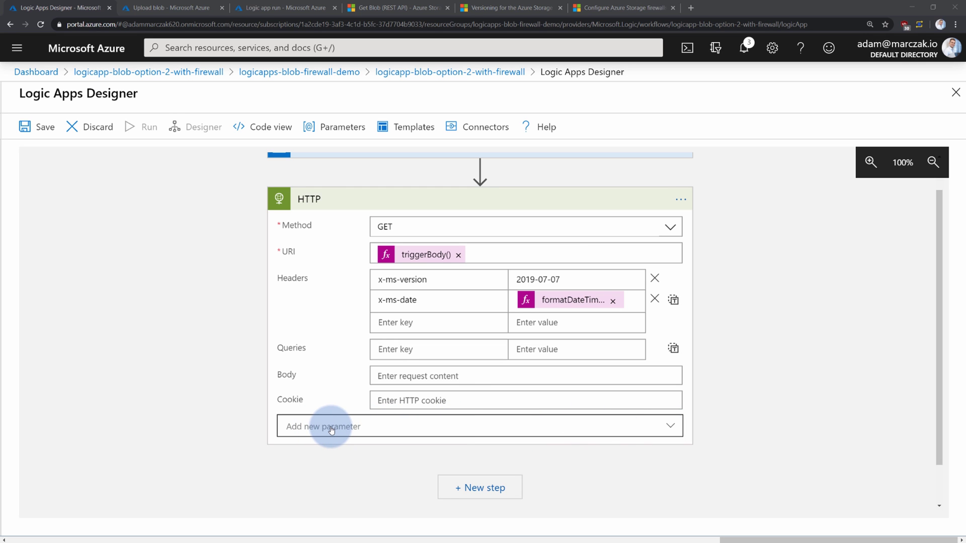
Add the Authentication parameter to the HTTP action and set its type to Managed Identity with System Assigned Managed Identity.
{"action": "left_click", "coordinate": [670, 426]}
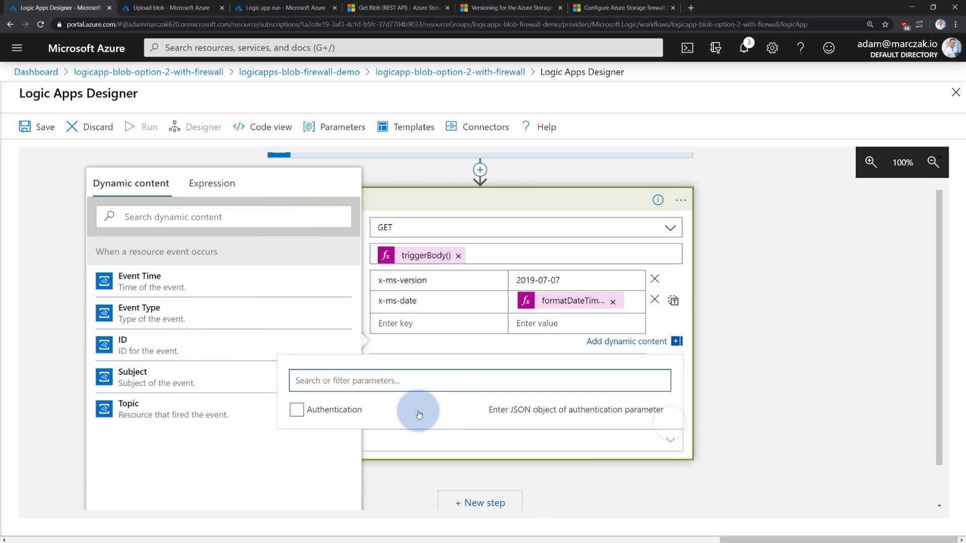
{"action": "left_click", "coordinate": [337, 413]}
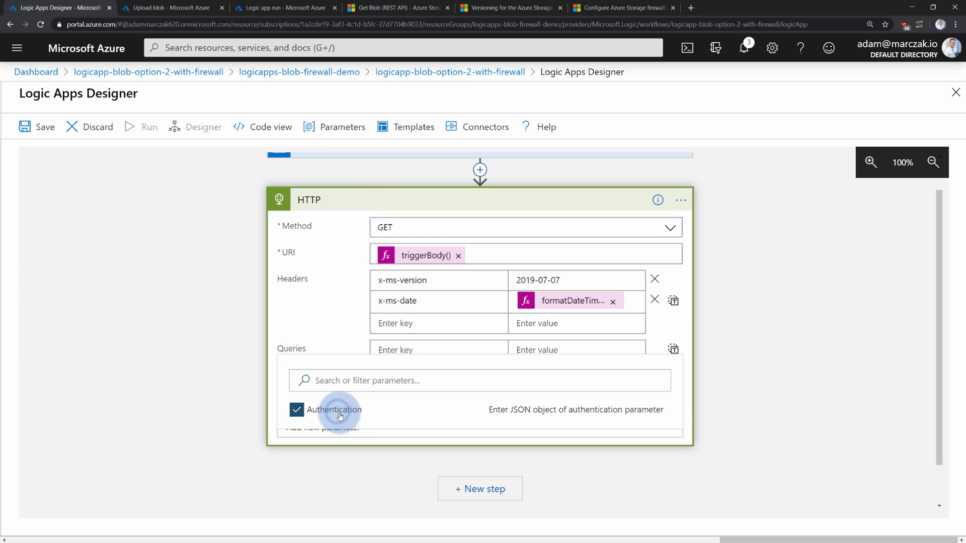
{"action": "left_click", "coordinate": [618, 471]}
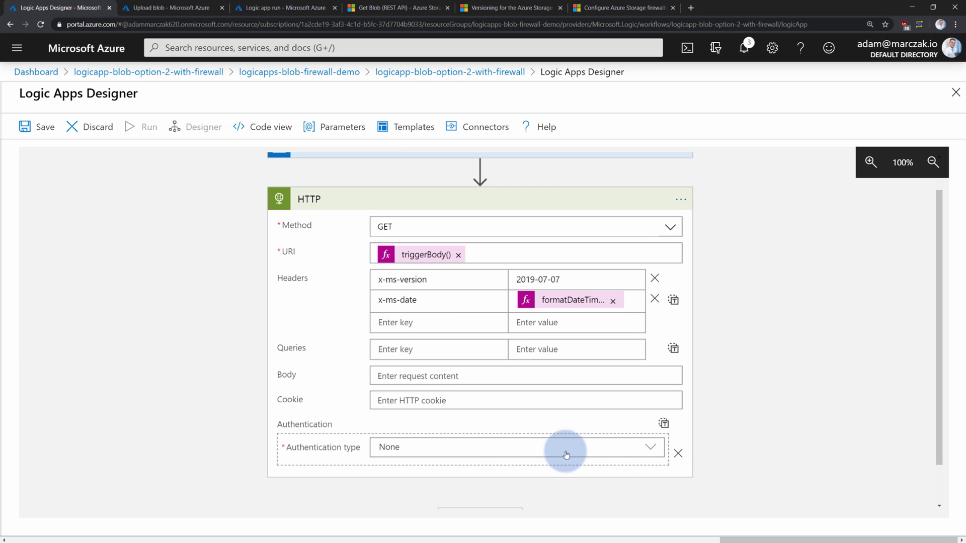
{"action": "left_click", "coordinate": [652, 447]}
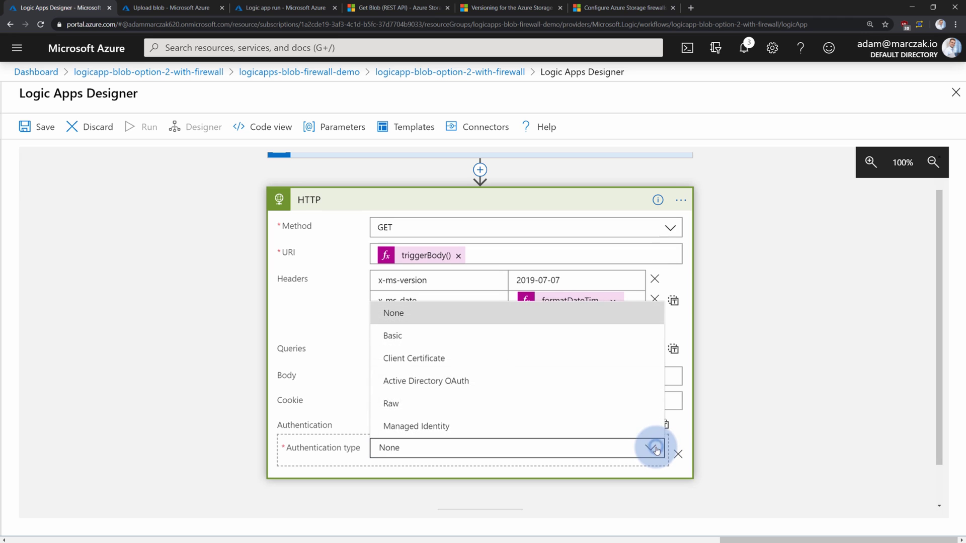
{"action": "left_click", "coordinate": [435, 428]}
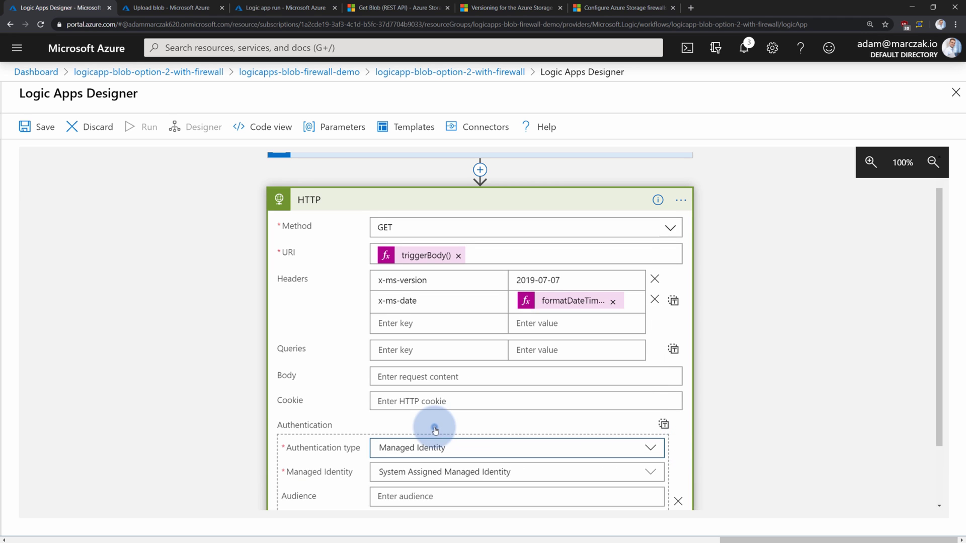
{"action": "scroll", "coordinate": [189, 403], "scroll_direction": "down", "scroll_amount": 2}
{"action": "left_click", "coordinate": [425, 400]}
{"action": "left_click", "coordinate": [650, 394]}
{"action": "left_click", "coordinate": [748, 393]}
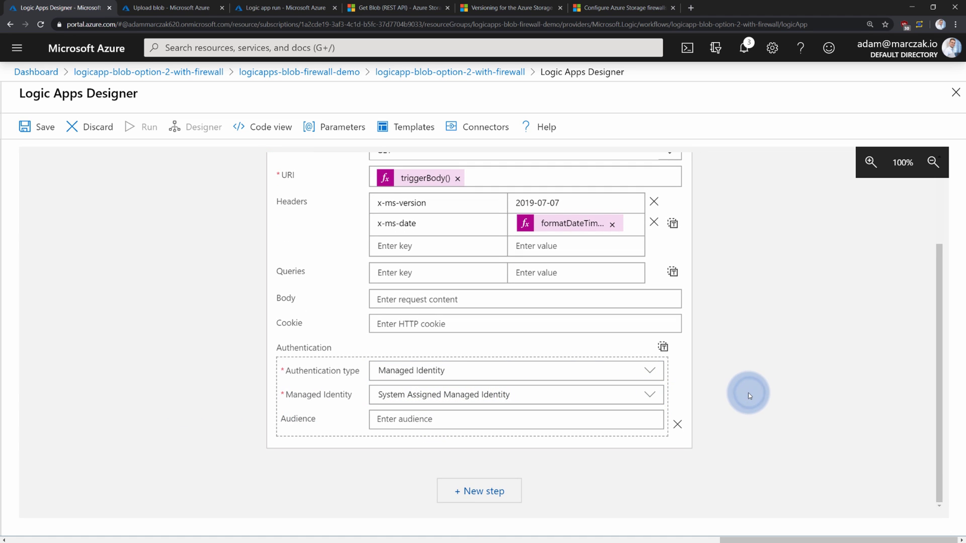
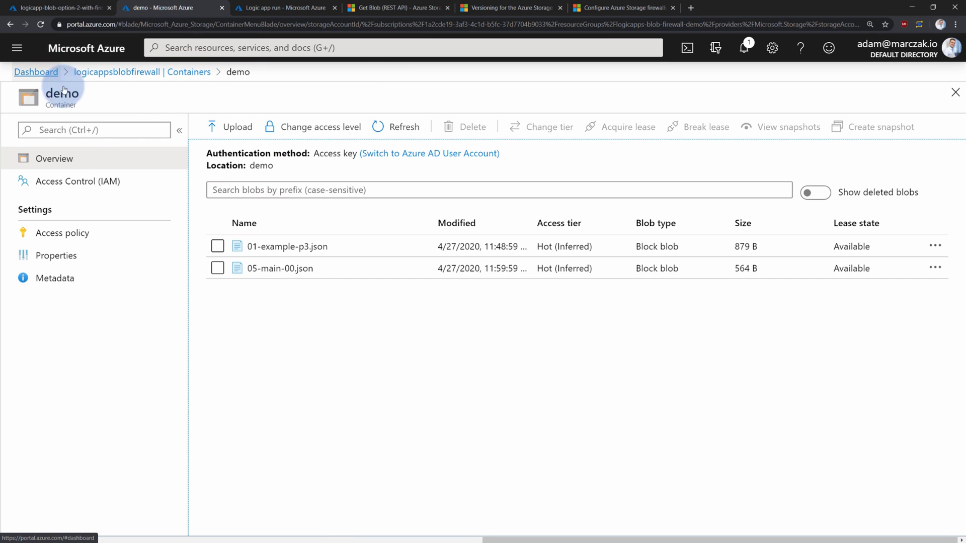
Return from the demo container to the logicappsblobfirewall storage account and show its access control role assignments.
{"action": "left_click", "coordinate": [120, 72]}
{"action": "left_click", "coordinate": [63, 156]}
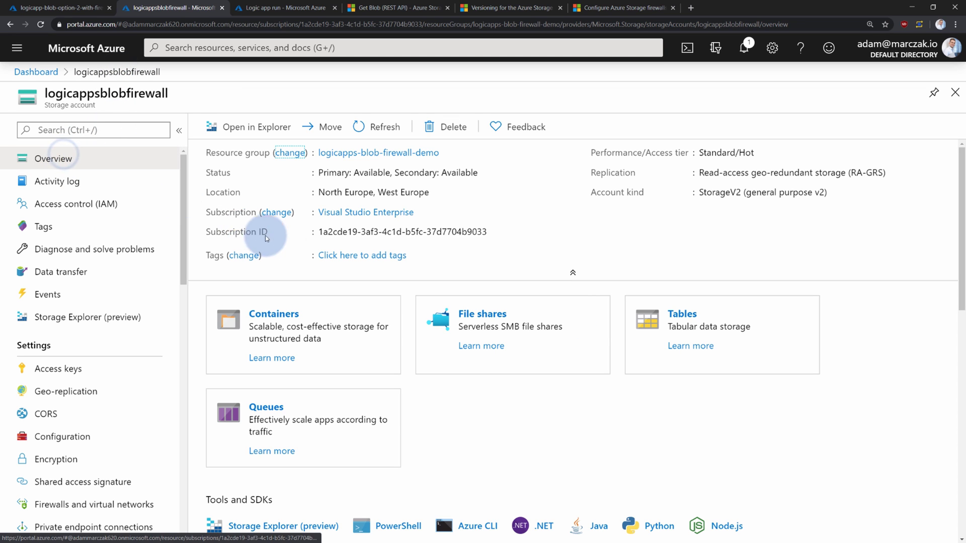
{"action": "left_click", "coordinate": [56, 210]}
{"action": "left_click", "coordinate": [289, 162]}
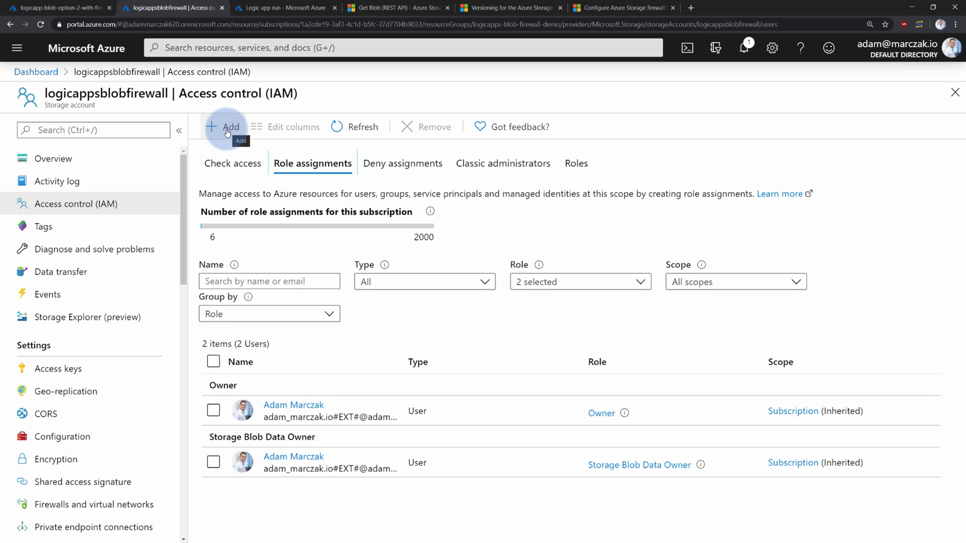
Start a new role assignment on the logicappsblobfirewall storage account and choose the Storage Blob Data Reader role.
{"action": "left_click", "coordinate": [226, 133]}
{"action": "left_click", "coordinate": [246, 148]}
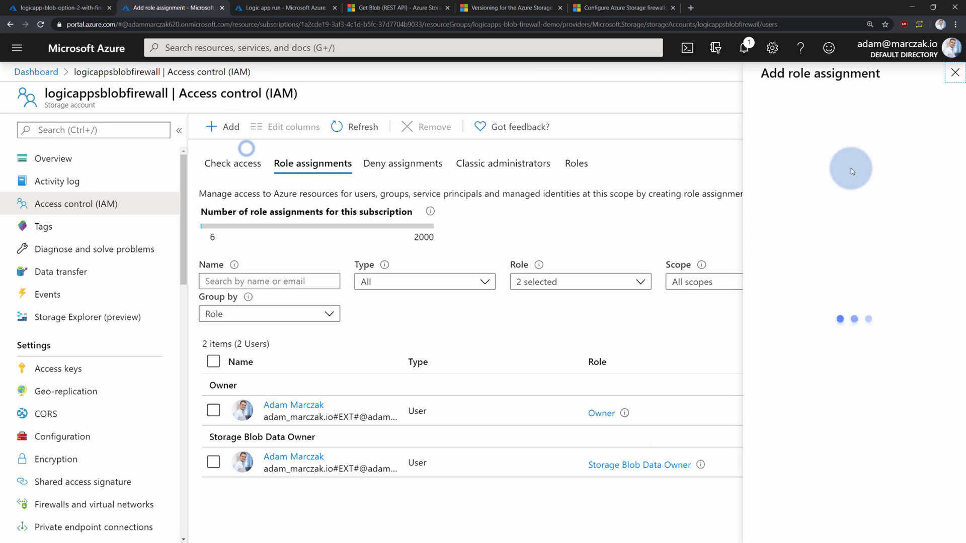
{"action": "left_click", "coordinate": [919, 126]}
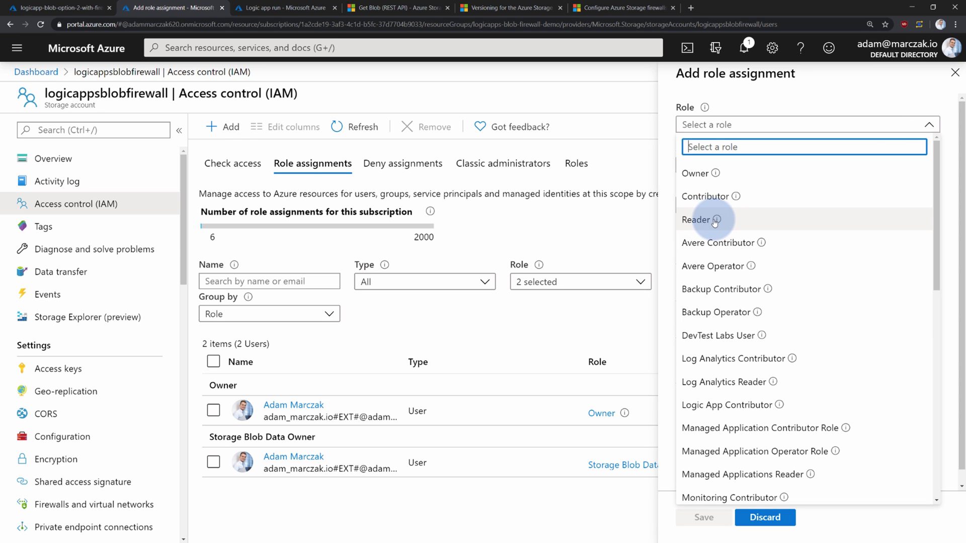
{"action": "mouse_move", "coordinate": [717, 221]}
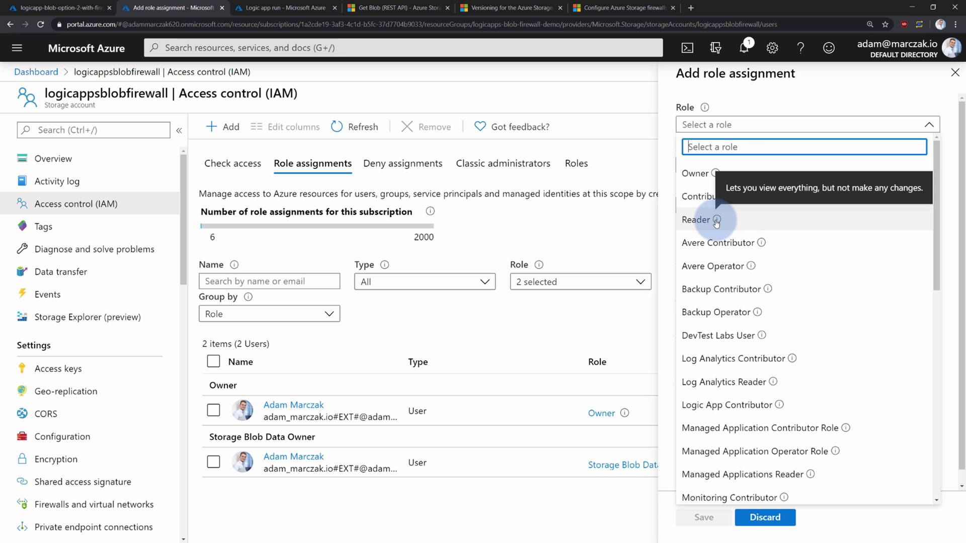
{"action": "scroll", "coordinate": [935, 327], "scroll_direction": "down", "scroll_amount": 5}
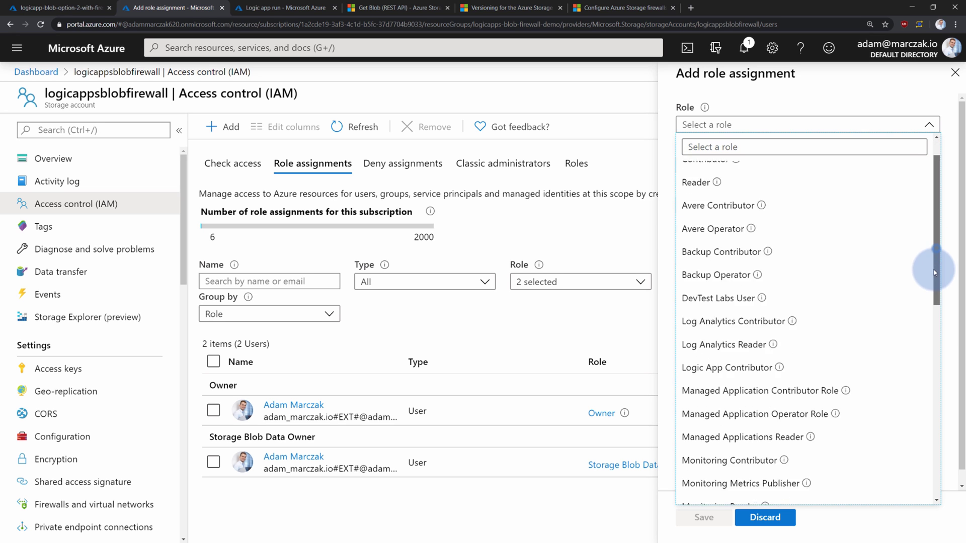
{"action": "left_click_drag", "start_coordinate": [940, 365], "coordinate": [944, 428]}
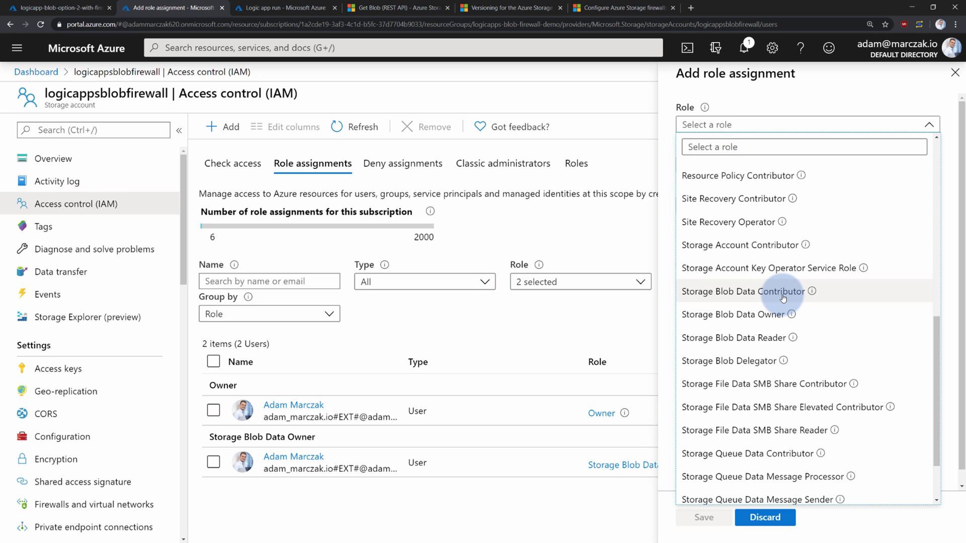
{"action": "mouse_move", "coordinate": [794, 315]}
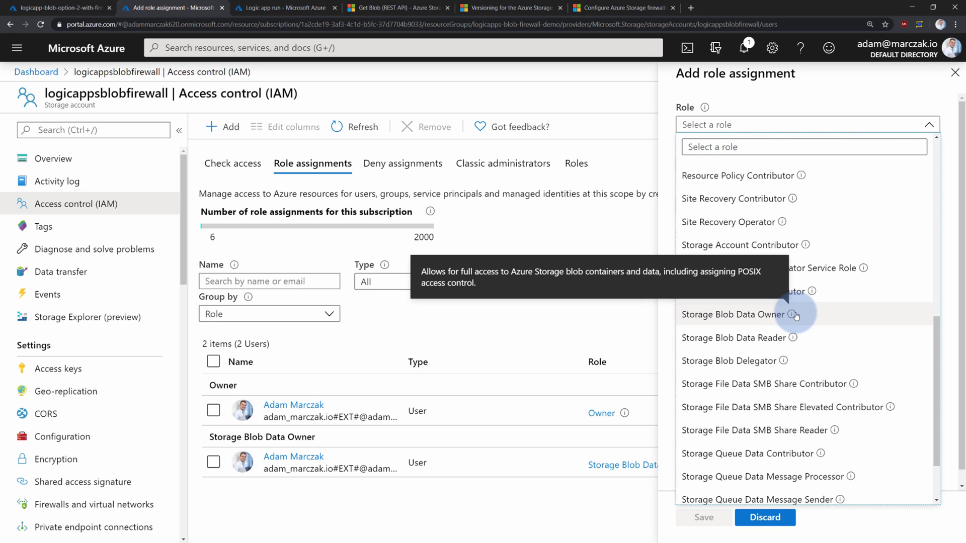
{"action": "left_click", "coordinate": [767, 341]}
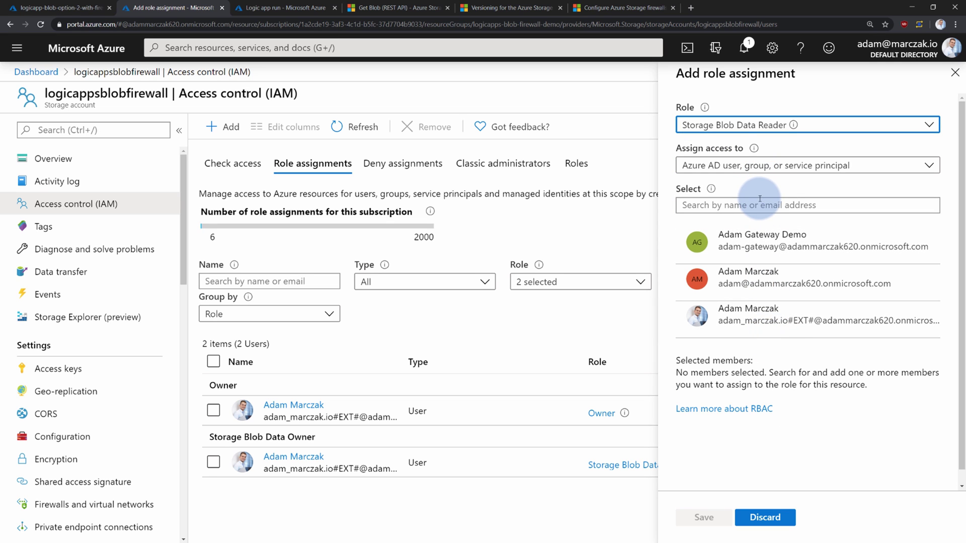
Pick logicapp-blob-option-2-with-firewall as the role's member, save the assignment and check its entry in the role assignments list.
{"action": "left_click", "coordinate": [738, 205]}
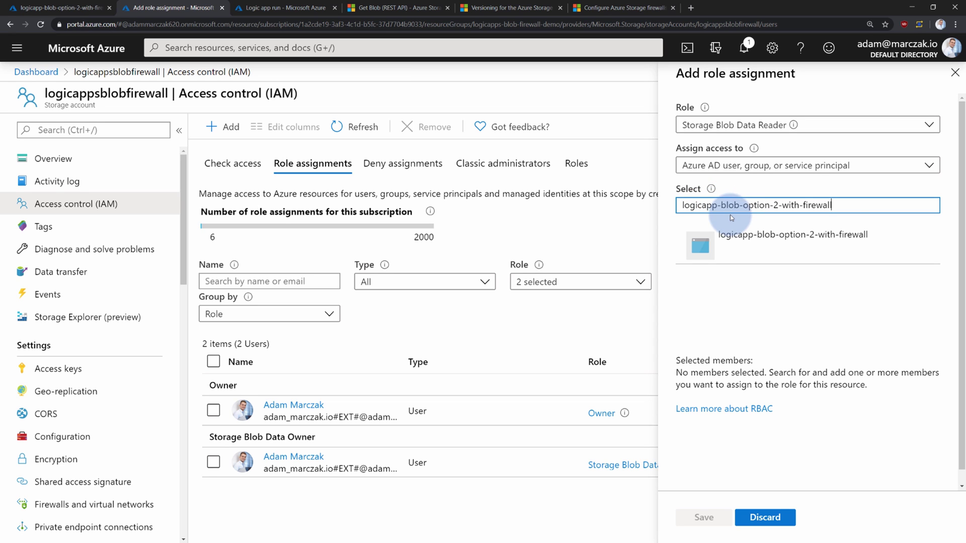
{"action": "left_click", "coordinate": [740, 243]}
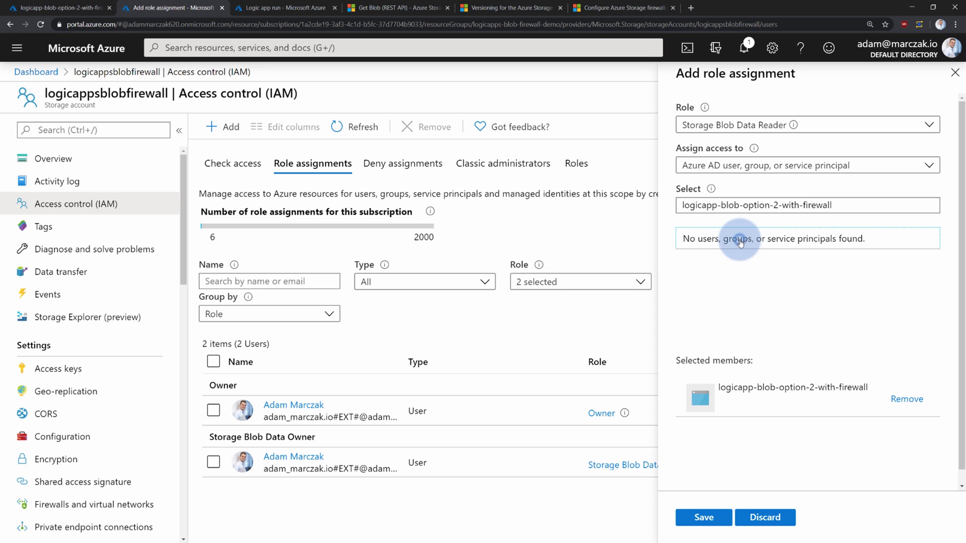
{"action": "left_click", "coordinate": [705, 518]}
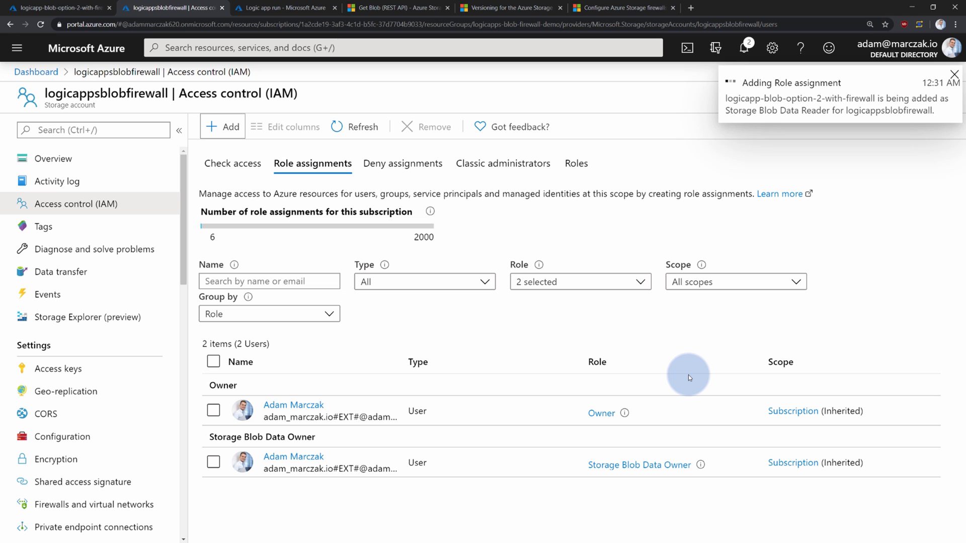
{"action": "scroll", "coordinate": [408, 437], "scroll_direction": "down", "scroll_amount": 1}
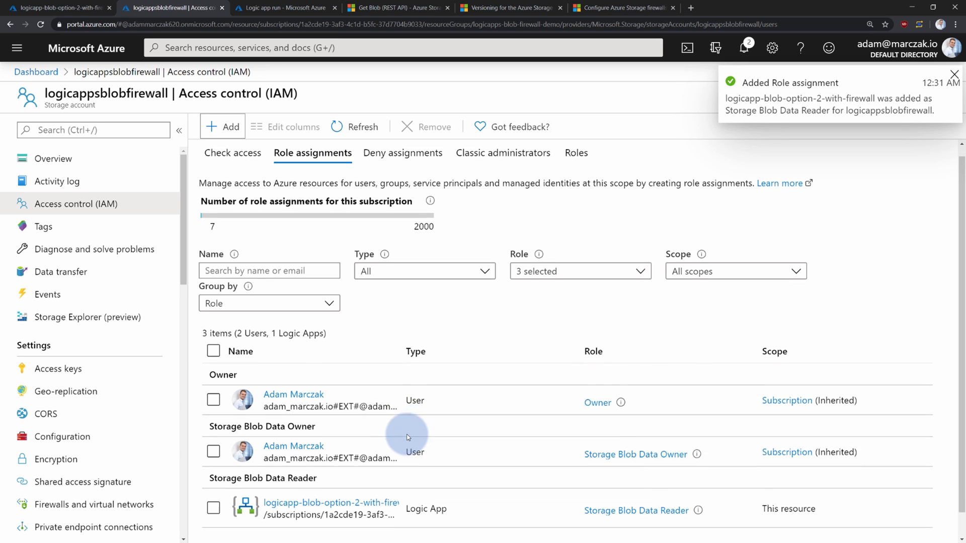
{"action": "scroll", "coordinate": [408, 437], "scroll_direction": "down", "scroll_amount": 2}
{"action": "left_click_drag", "start_coordinate": [209, 452], "coordinate": [317, 454]}
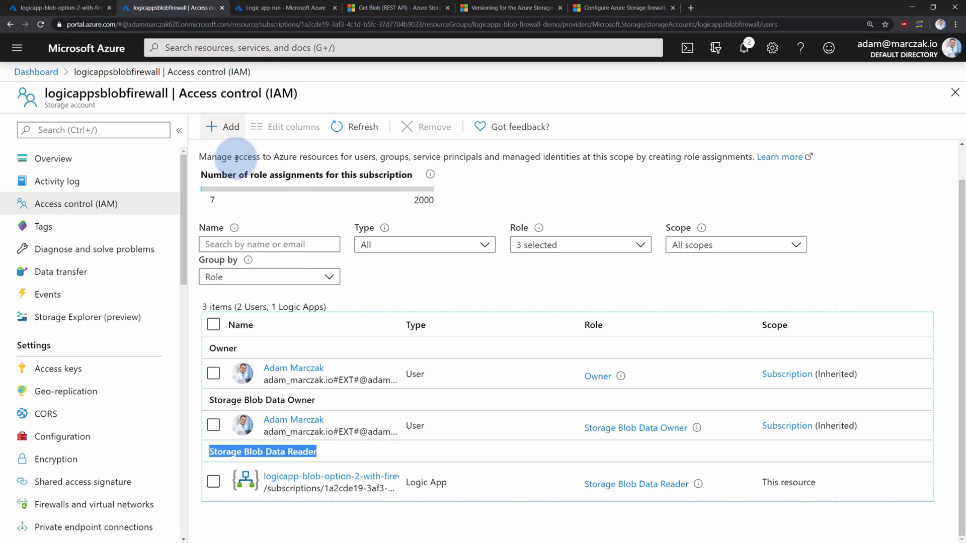
{"action": "scroll", "coordinate": [216, 176], "scroll_direction": "up", "scroll_amount": 1}
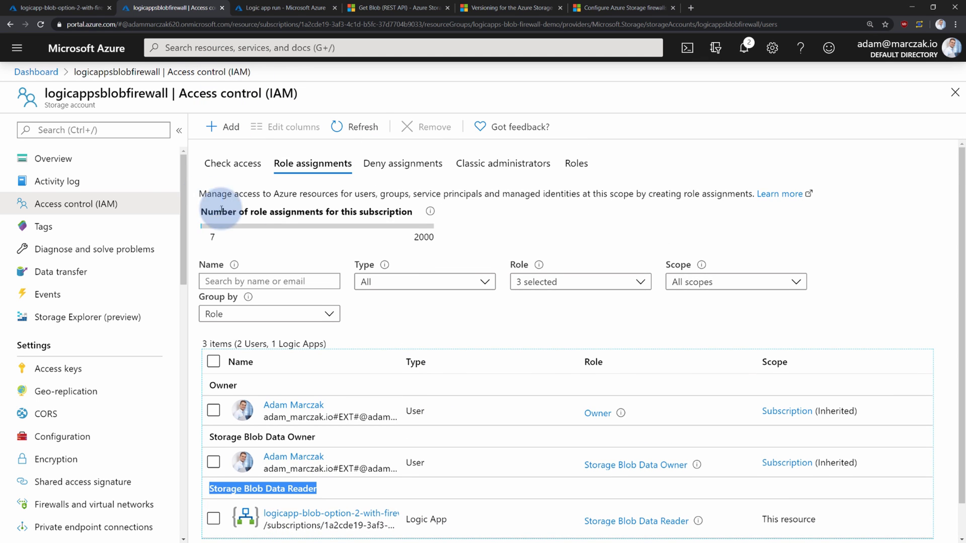
Return to the logicapp-blob-option-2-with-firewall overview and refresh it.
{"action": "left_click", "coordinate": [82, 15]}
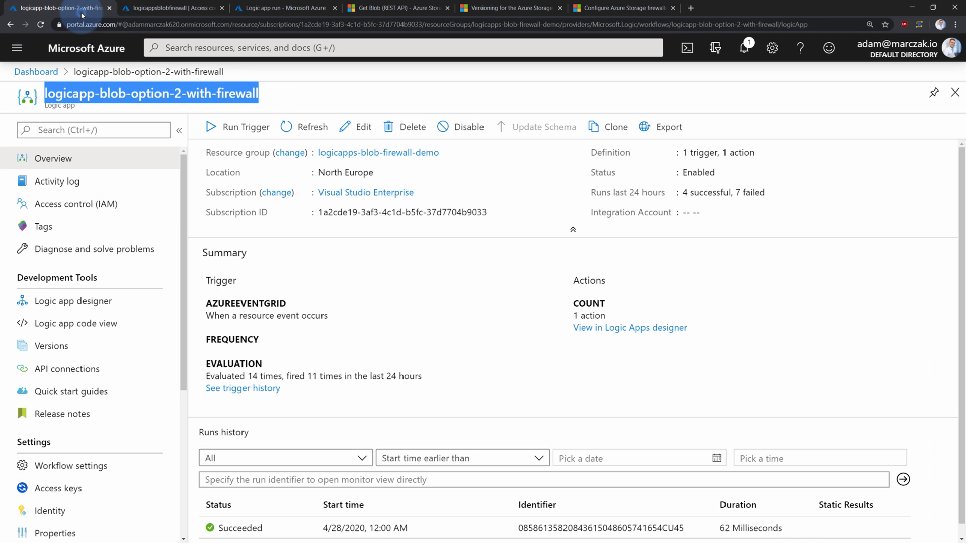
{"action": "left_click", "coordinate": [329, 108]}
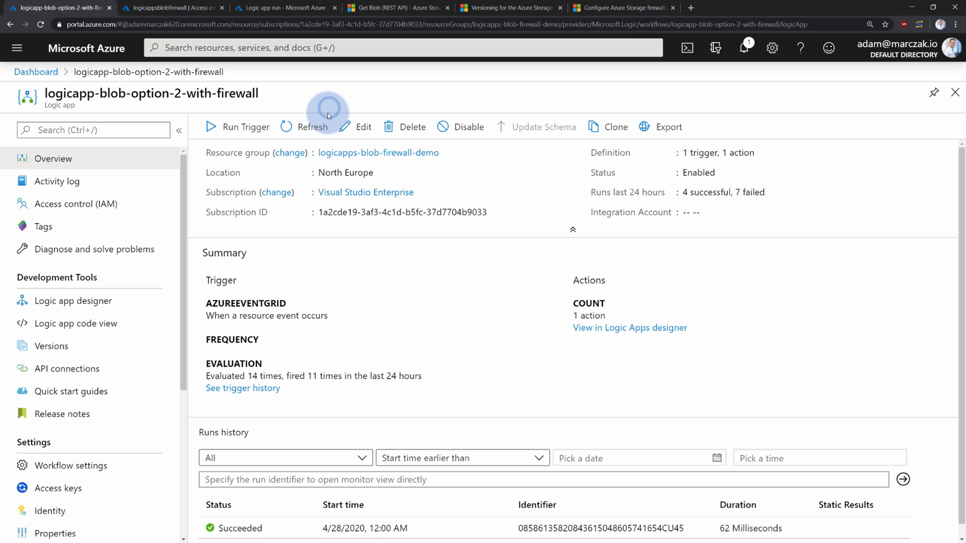
{"action": "left_click", "coordinate": [298, 126]}
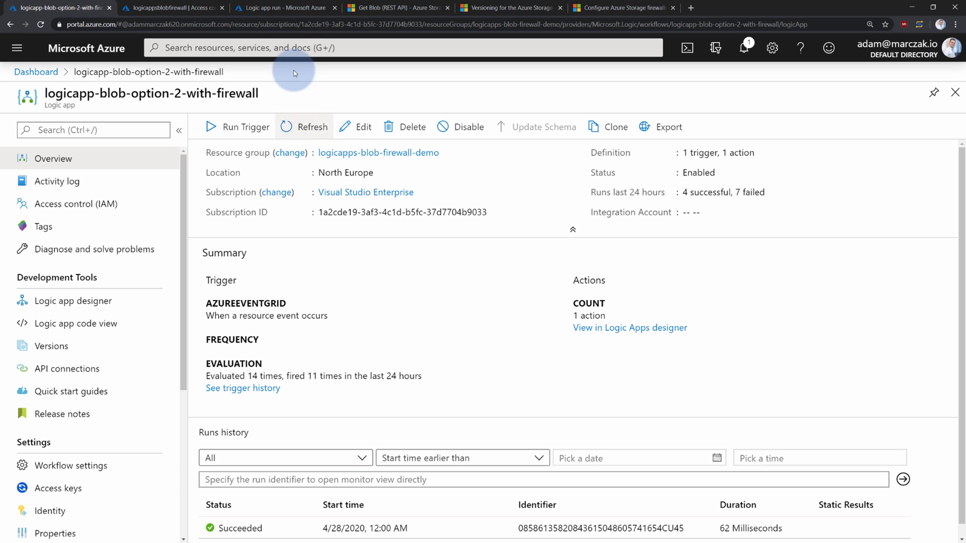
Upload 03-storage-and-web-clean.json from the Downloads folder to the demo container of the logicappsblobfirewall storage account.
{"action": "left_click", "coordinate": [186, 15]}
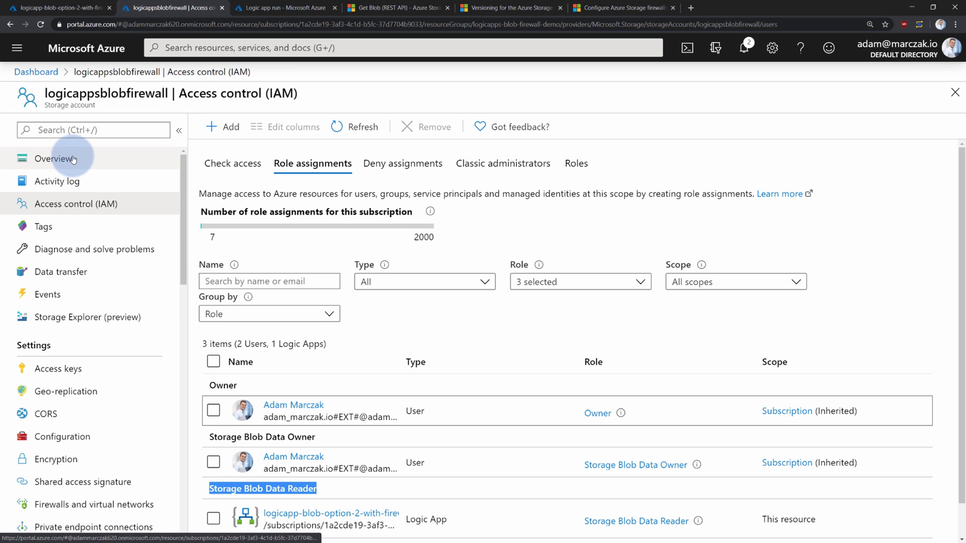
{"action": "left_click", "coordinate": [45, 157]}
{"action": "left_click", "coordinate": [311, 352]}
{"action": "left_click", "coordinate": [253, 199]}
{"action": "left_click", "coordinate": [238, 127]}
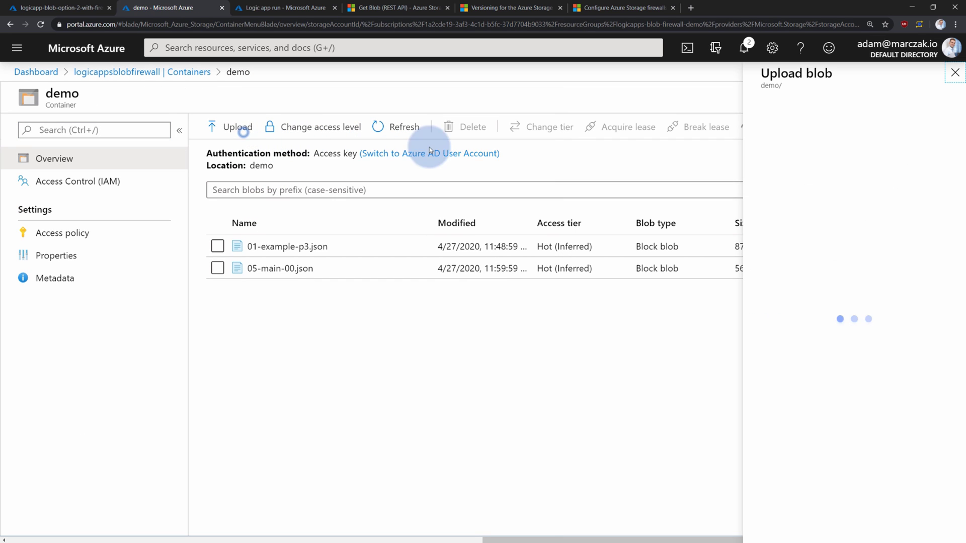
{"action": "left_click", "coordinate": [940, 123]}
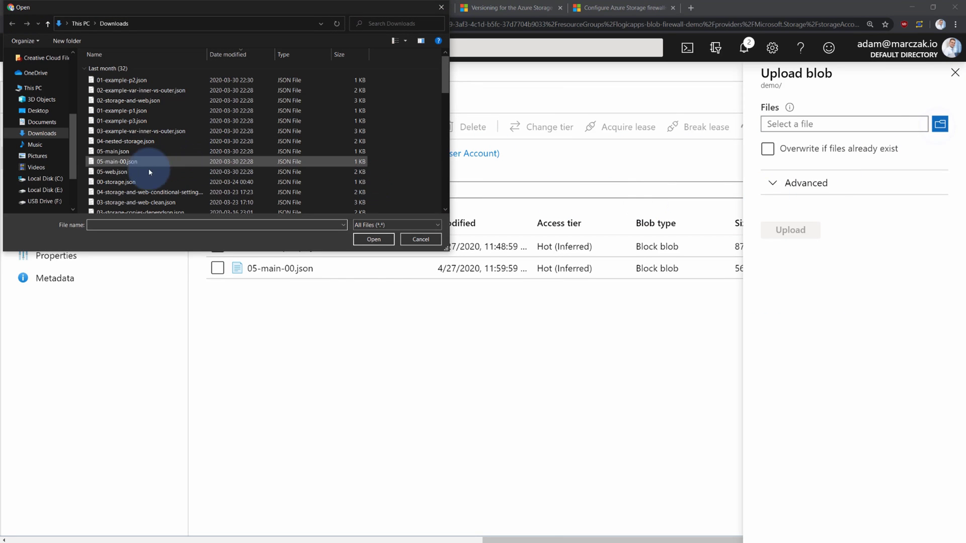
{"action": "double_click", "coordinate": [143, 202]}
{"action": "left_click", "coordinate": [798, 231]}
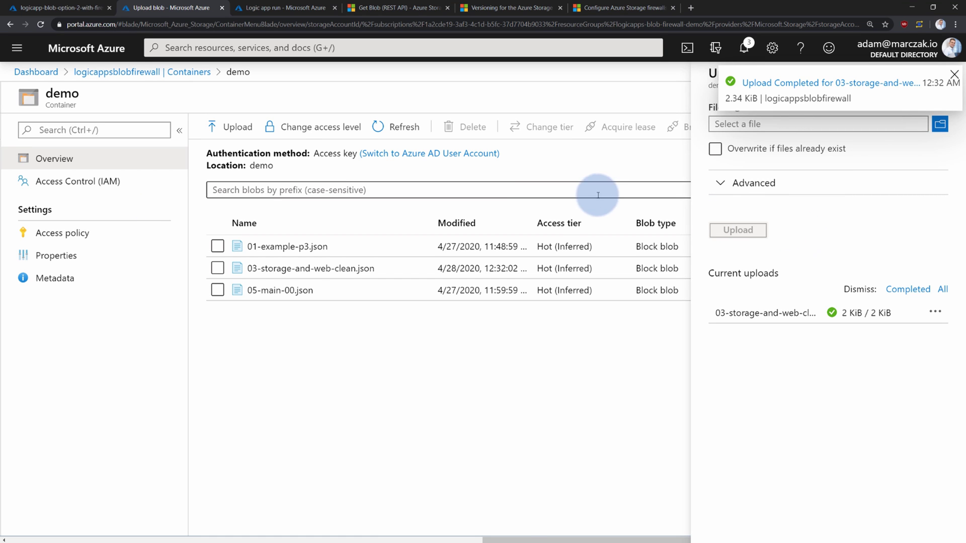
Refresh the logic app's runs history and open the newest run.
{"action": "left_click", "coordinate": [75, 11]}
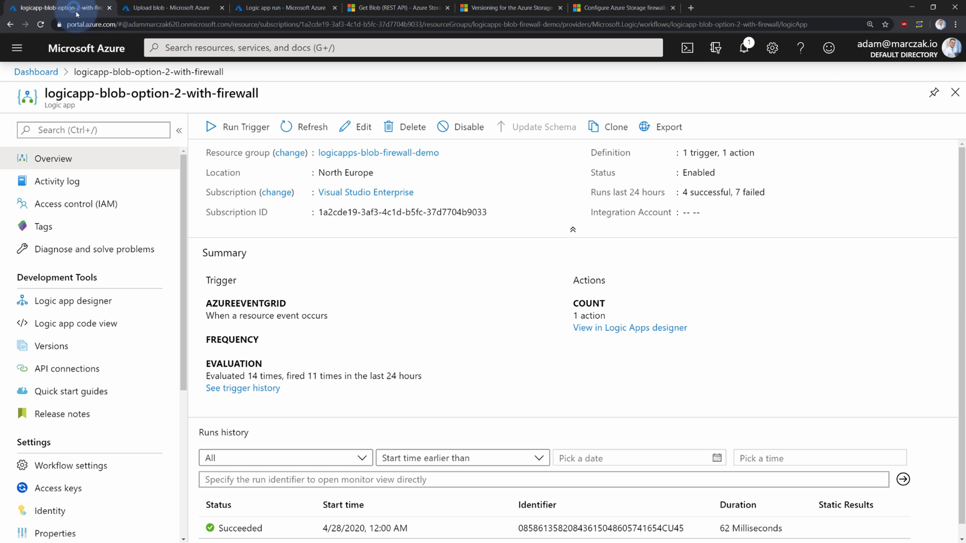
{"action": "scroll", "coordinate": [343, 269], "scroll_direction": "down", "scroll_amount": 1}
{"action": "left_click", "coordinate": [308, 132]}
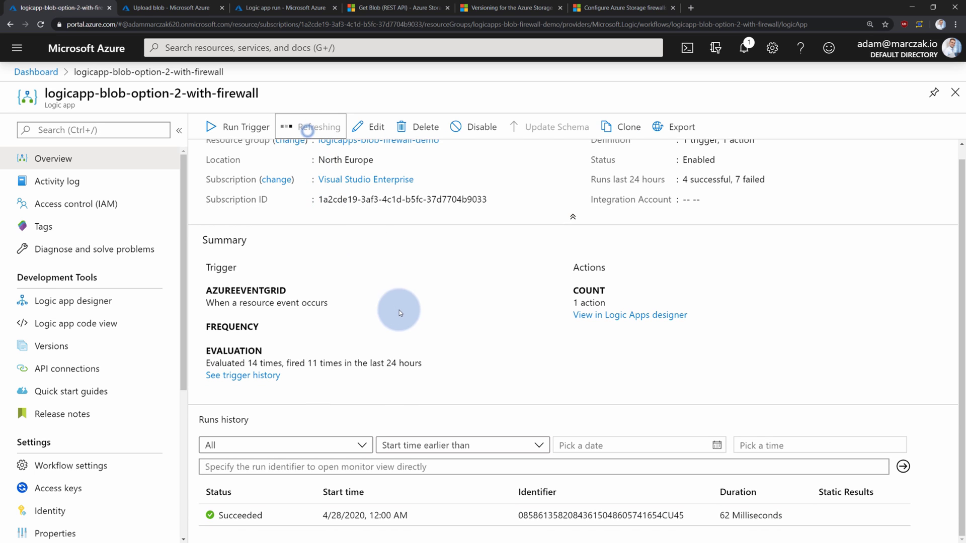
{"action": "scroll", "coordinate": [399, 312], "scroll_direction": "down", "scroll_amount": 2}
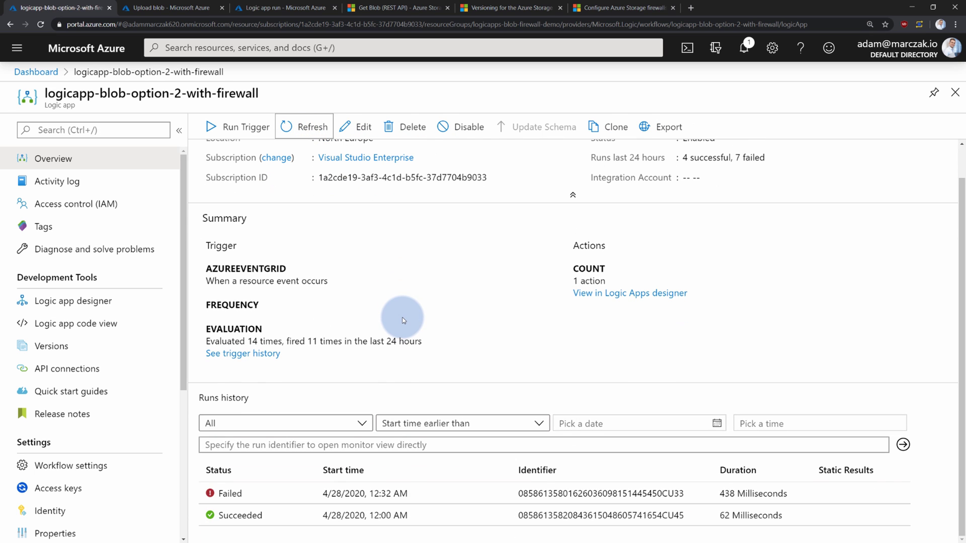
{"action": "left_click", "coordinate": [249, 493]}
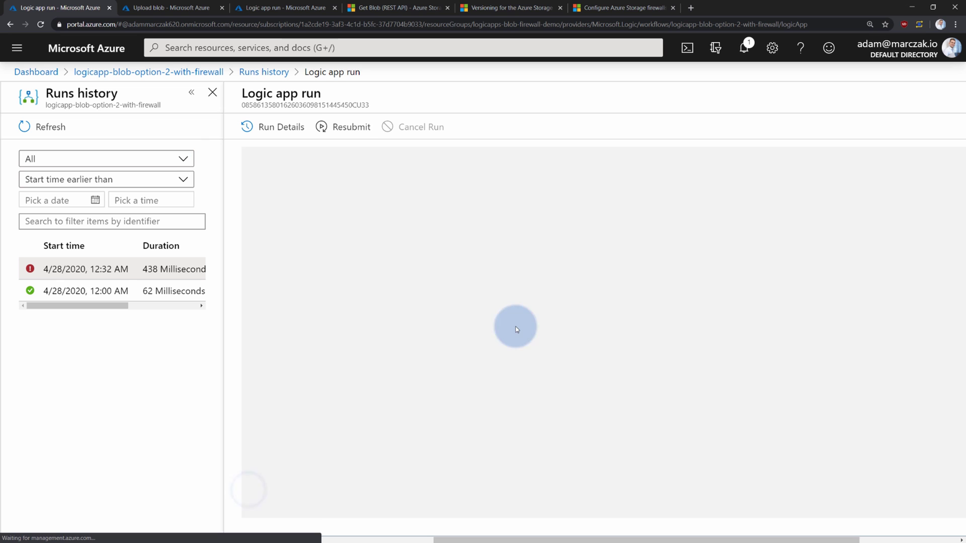
Examine the HTTP action's outputs in this run, reading the response body through to its end.
{"action": "left_click", "coordinate": [629, 226]}
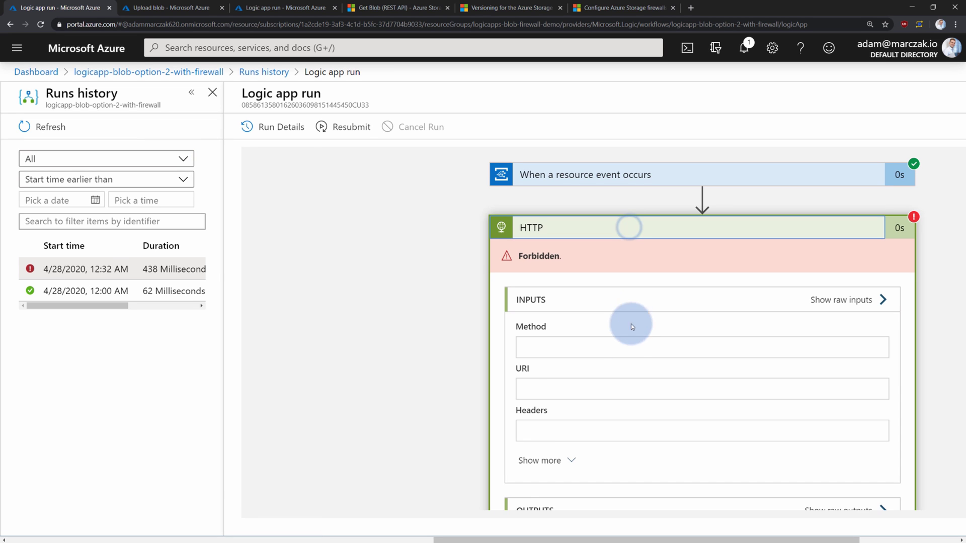
{"action": "scroll", "coordinate": [460, 392], "scroll_direction": "down", "scroll_amount": 6}
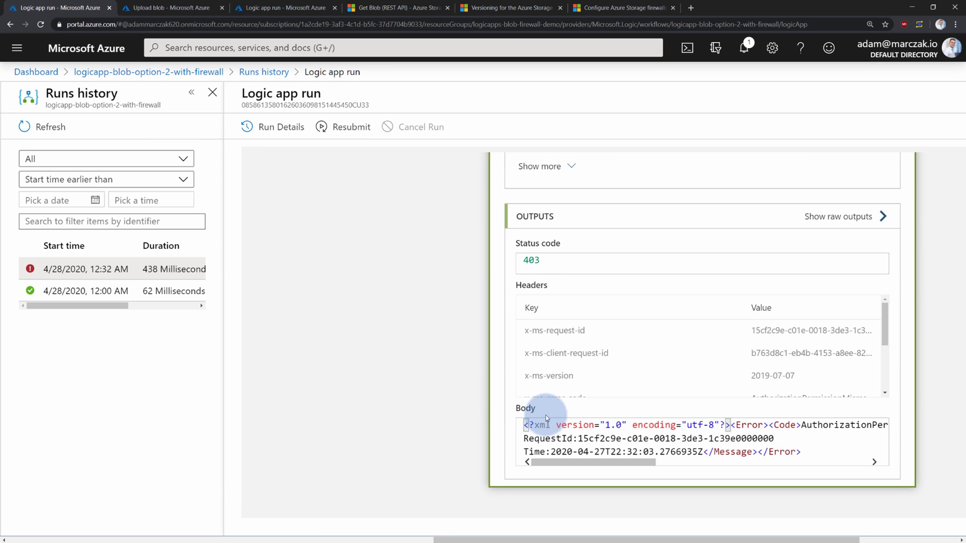
{"action": "left_click_drag", "start_coordinate": [582, 463], "coordinate": [805, 464]}
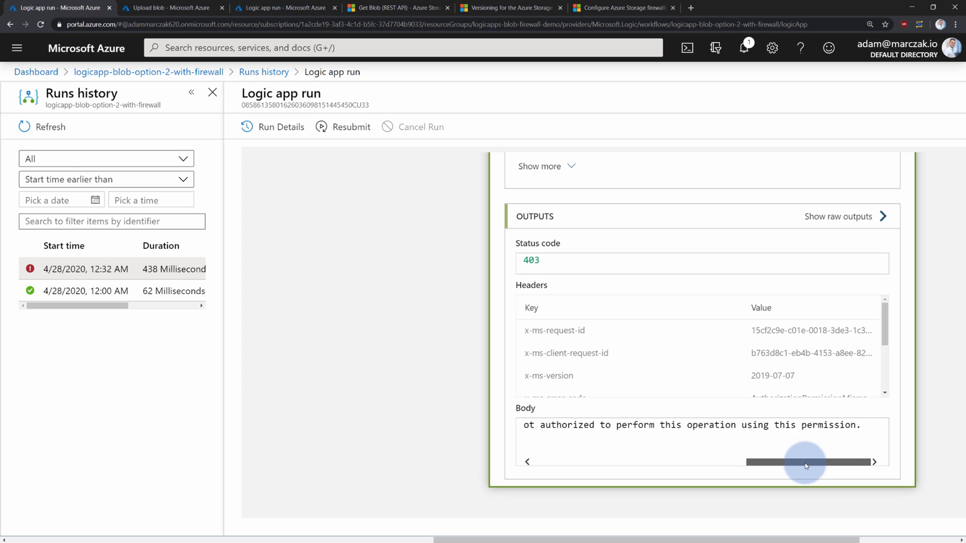
{"action": "left_click", "coordinate": [267, 73]}
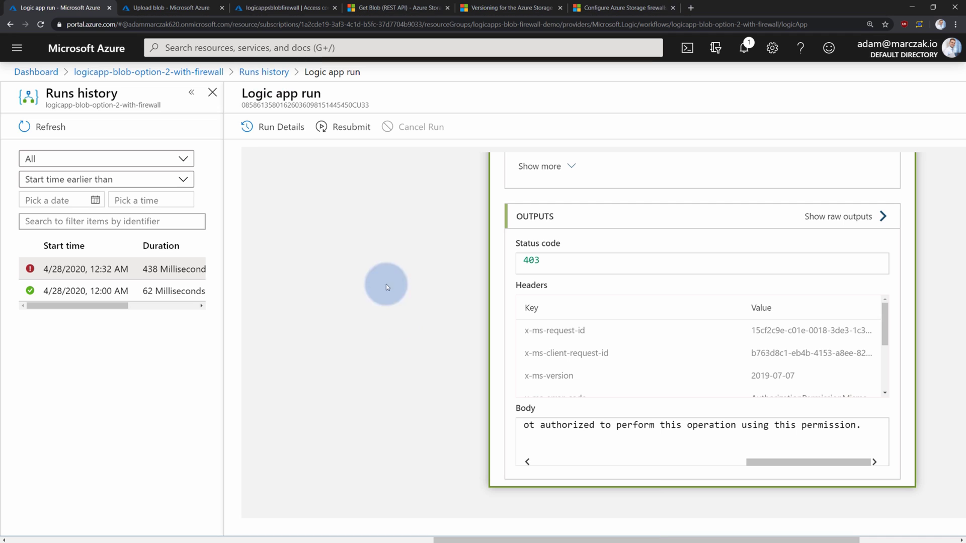
Resubmit the logic app run, refresh the runs history and inspect the HTTP action of the resubmitted run.
{"action": "left_click", "coordinate": [341, 131]}
{"action": "left_click", "coordinate": [276, 213]}
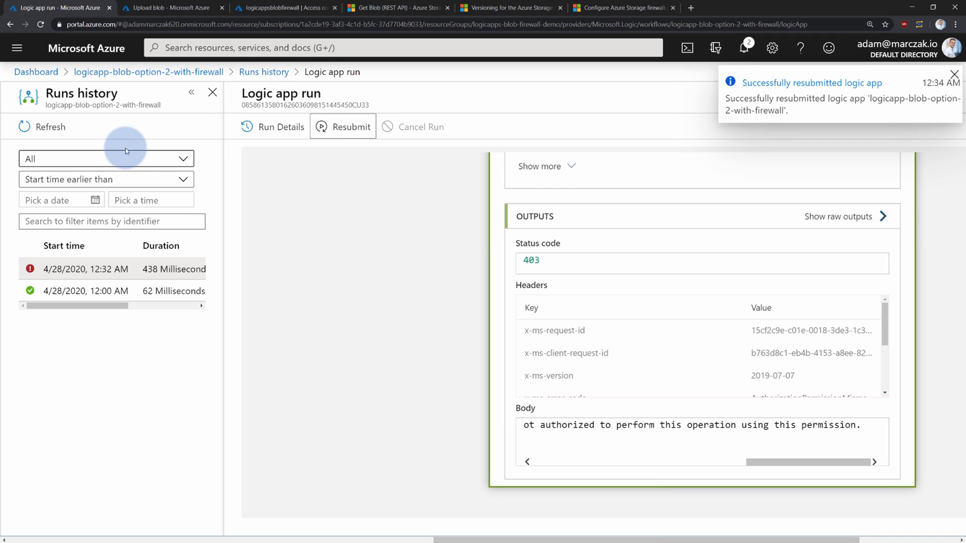
{"action": "left_click", "coordinate": [54, 128]}
{"action": "left_click", "coordinate": [100, 267]}
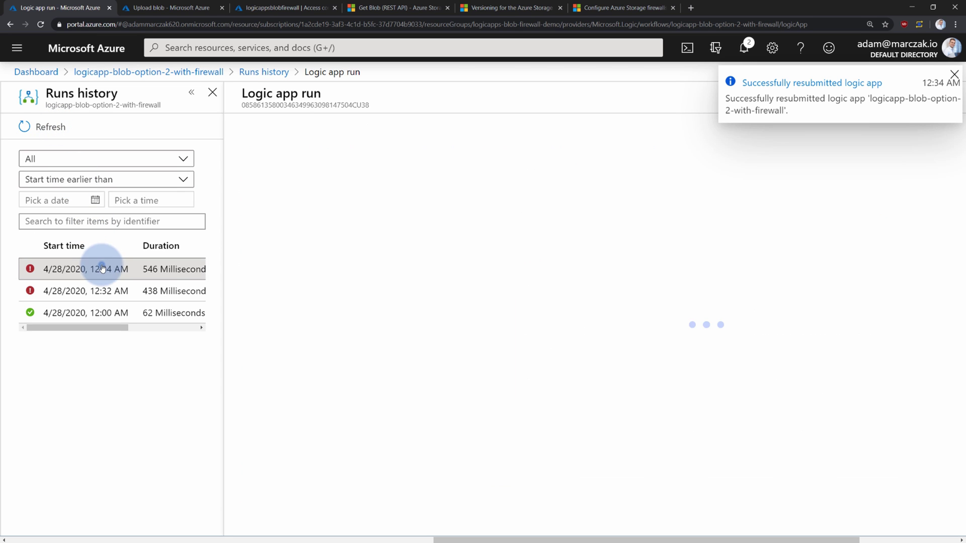
{"action": "left_click", "coordinate": [553, 227]}
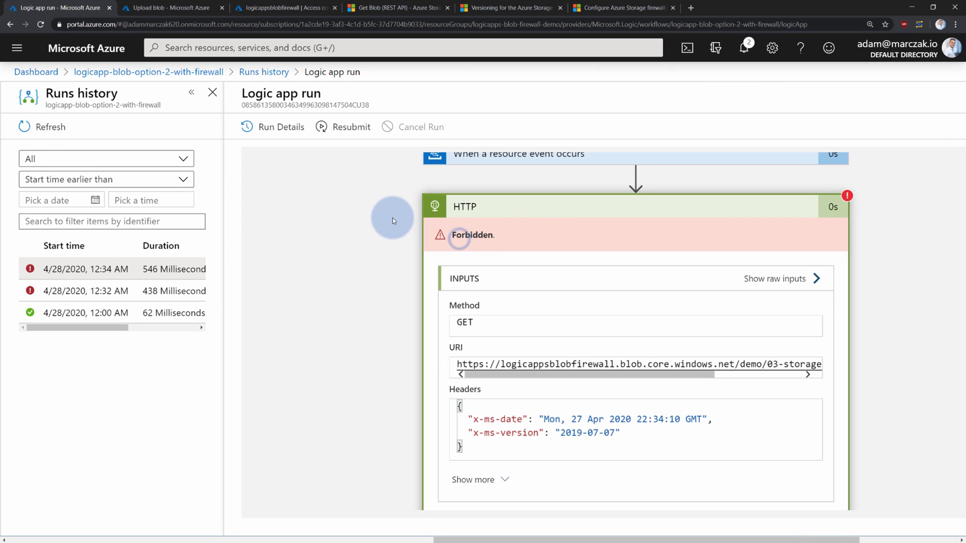
Open the logic app in the designer, set the HTTP action's authentication type to None and save the logic app.
{"action": "left_click", "coordinate": [193, 72]}
{"action": "left_click", "coordinate": [358, 126]}
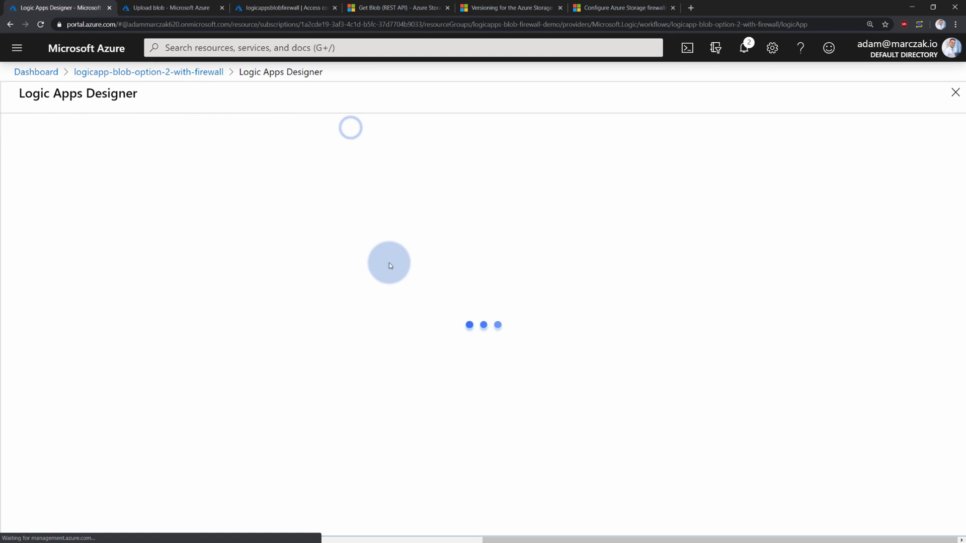
{"action": "left_click", "coordinate": [449, 231]}
{"action": "scroll", "coordinate": [433, 344], "scroll_direction": "down", "scroll_amount": 3}
{"action": "left_click", "coordinate": [438, 370]}
{"action": "left_click", "coordinate": [449, 378]}
{"action": "triple_click", "coordinate": [498, 418]}
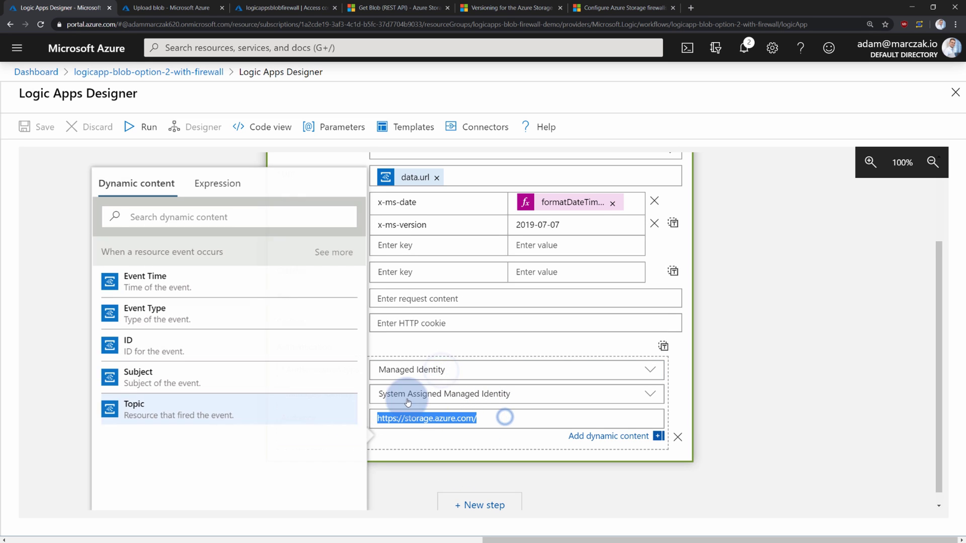
{"action": "left_click", "coordinate": [646, 371]}
{"action": "left_click", "coordinate": [415, 236]}
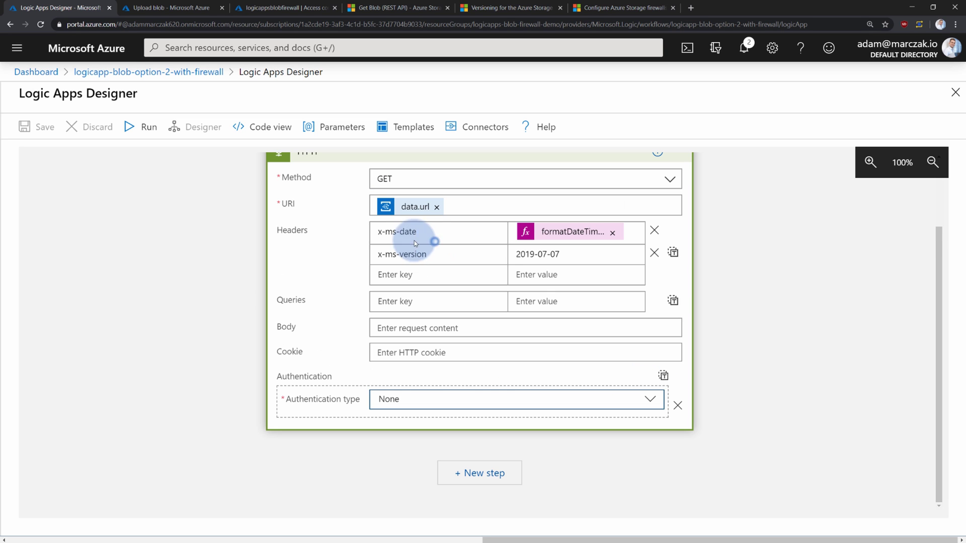
{"action": "left_click", "coordinate": [28, 123]}
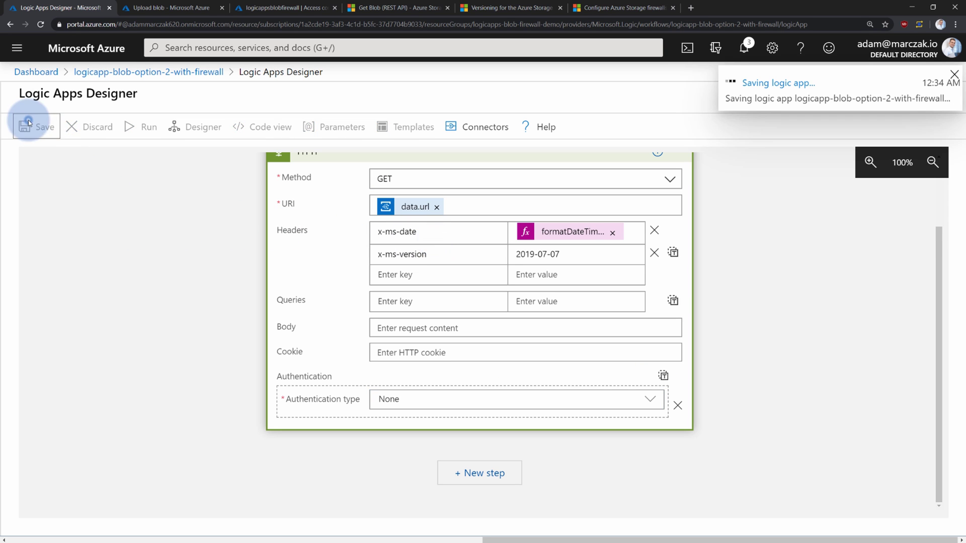
{"action": "left_click", "coordinate": [465, 400]}
{"action": "left_click", "coordinate": [468, 377]}
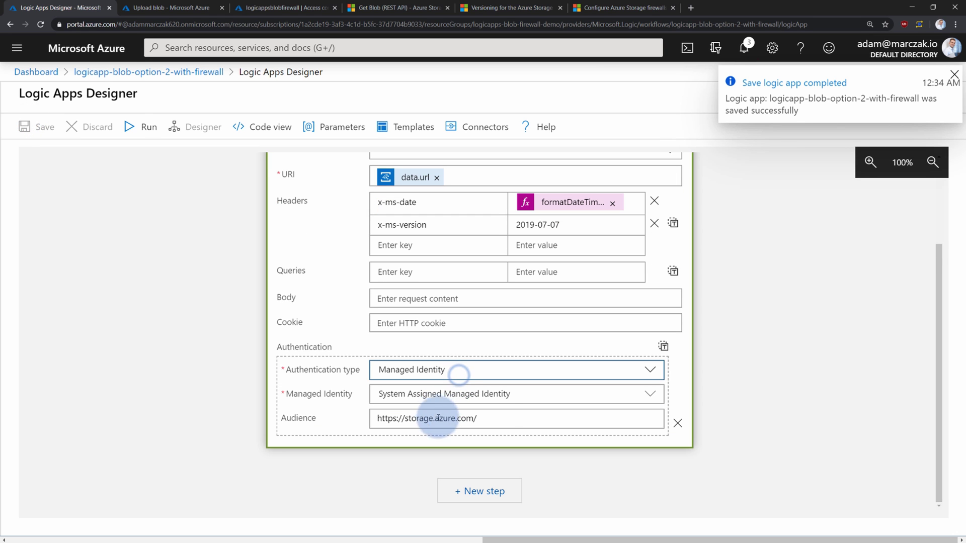
{"action": "triple_click", "coordinate": [501, 417]}
{"action": "left_click", "coordinate": [42, 125]}
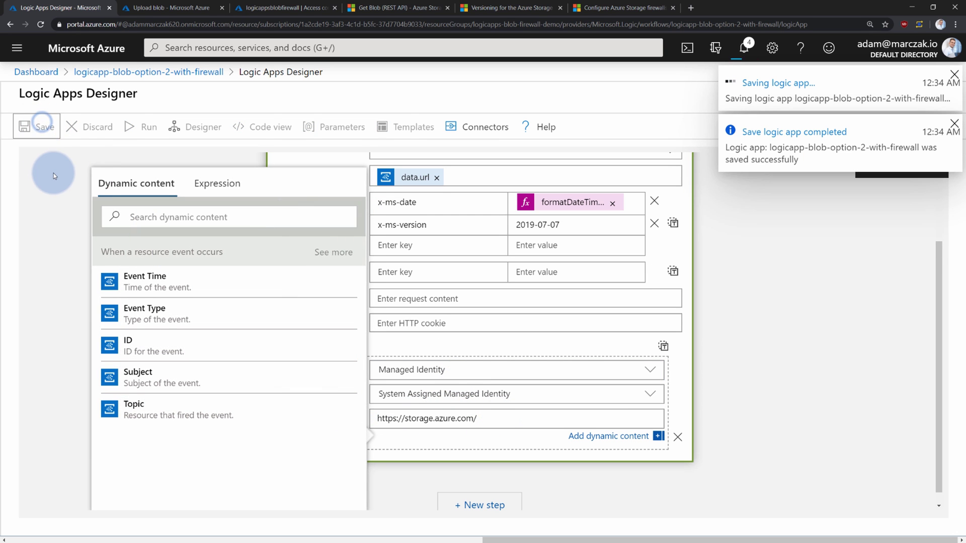
Open the newest failed run of the logic app, resubmit it and refresh the runs history.
{"action": "left_click", "coordinate": [182, 72]}
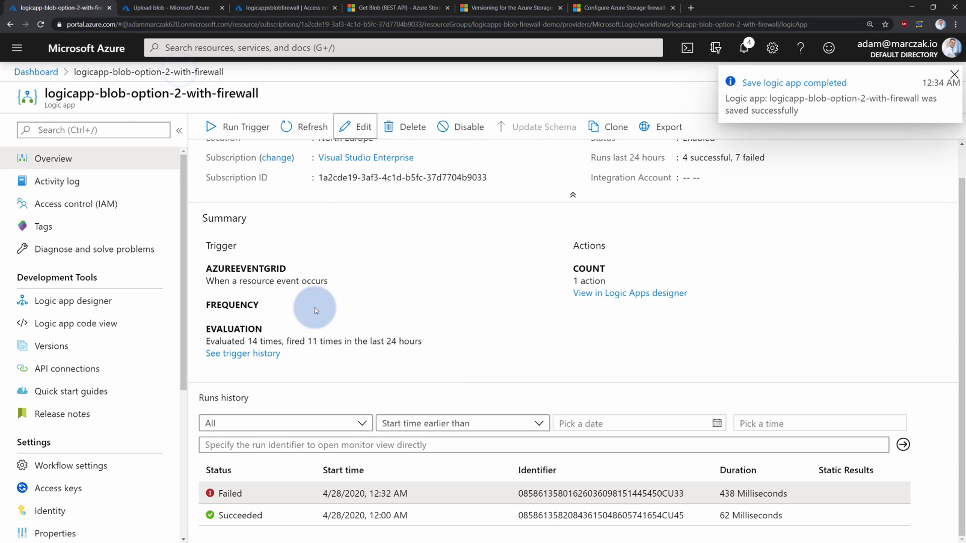
{"action": "left_click", "coordinate": [270, 493]}
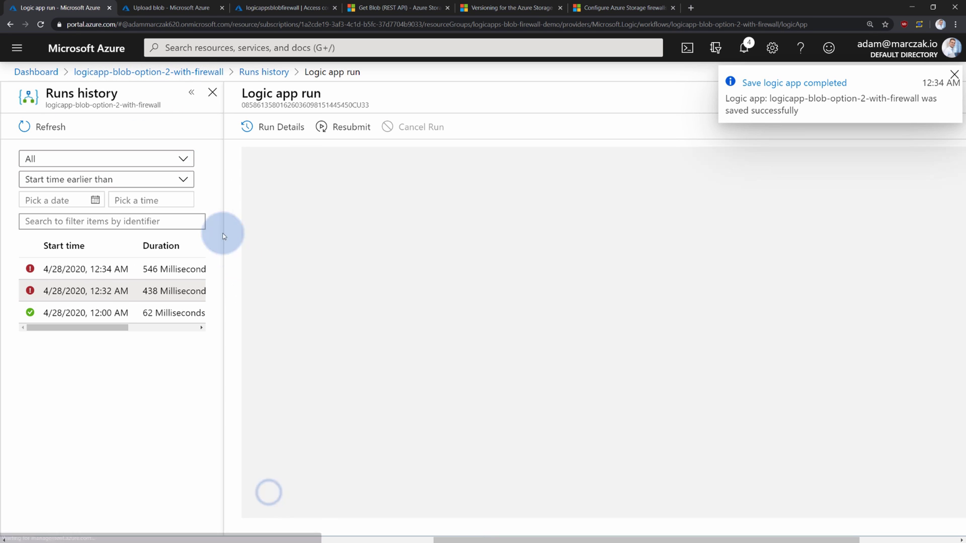
{"action": "left_click", "coordinate": [86, 269]}
{"action": "left_click", "coordinate": [347, 126]}
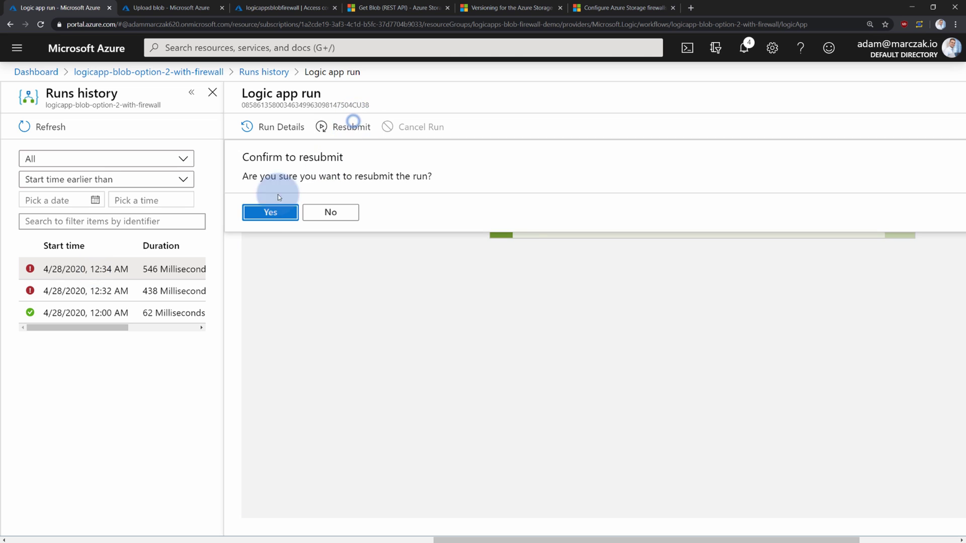
{"action": "left_click", "coordinate": [270, 212]}
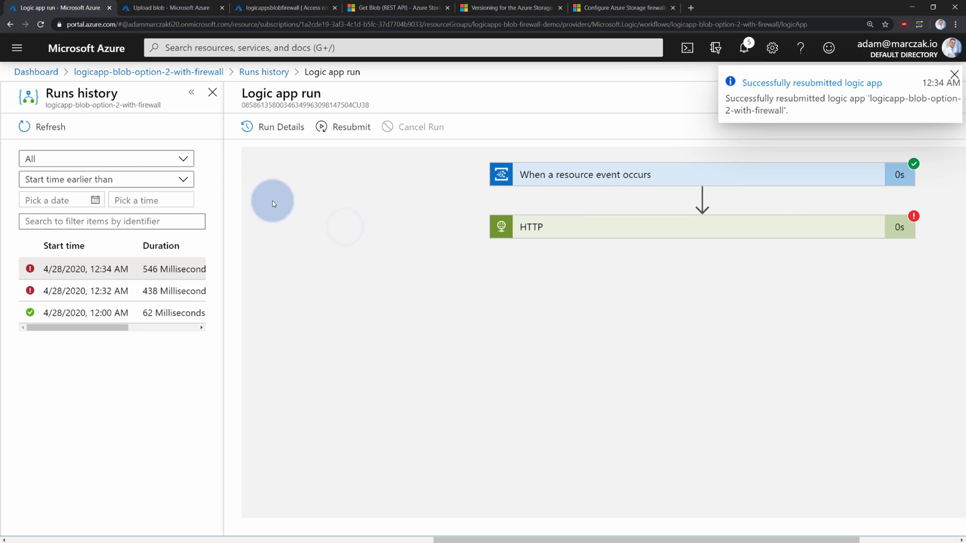
{"action": "left_click", "coordinate": [56, 126]}
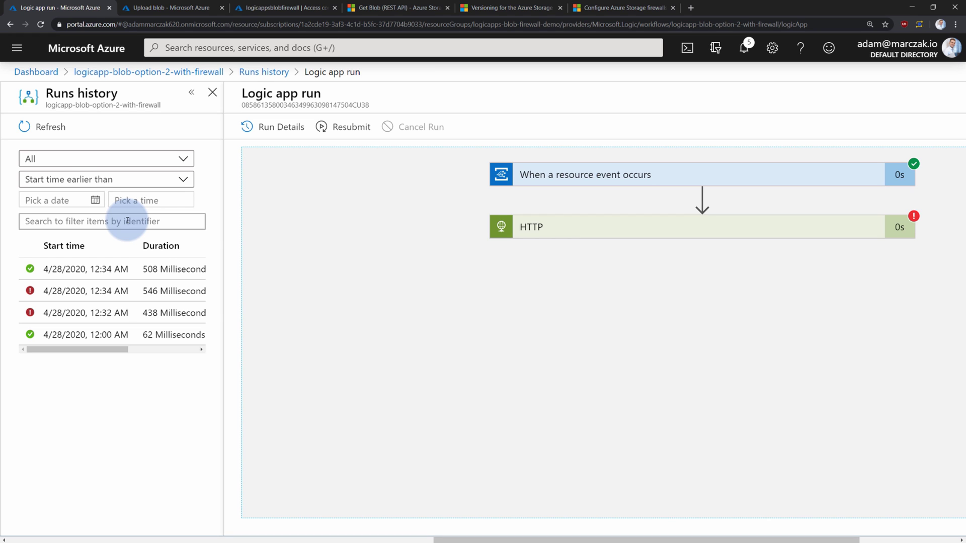
Open the resubmitted run and examine the resource event trigger's inputs and outputs through to the end of the body.
{"action": "left_click", "coordinate": [102, 272]}
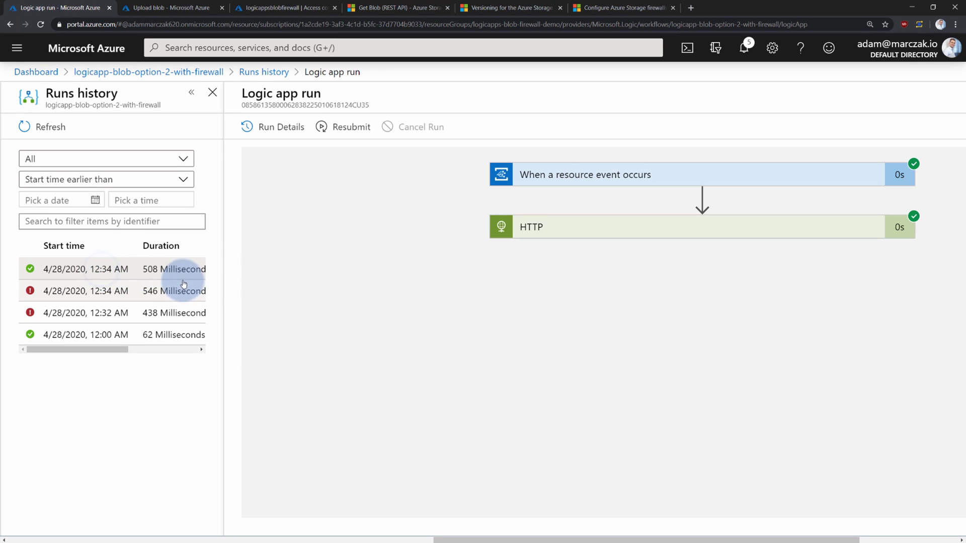
{"action": "left_click_drag", "start_coordinate": [401, 276], "coordinate": [345, 284]}
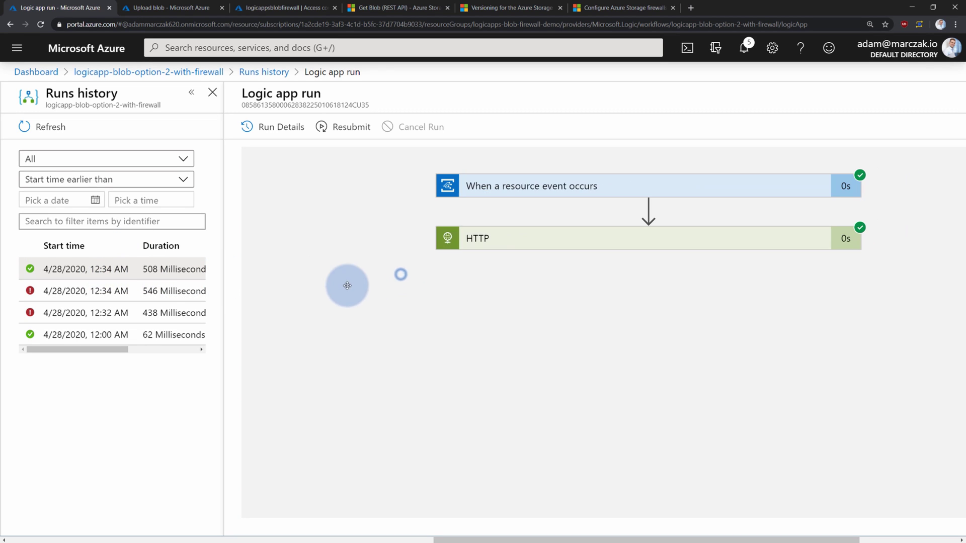
{"action": "left_click", "coordinate": [561, 185]}
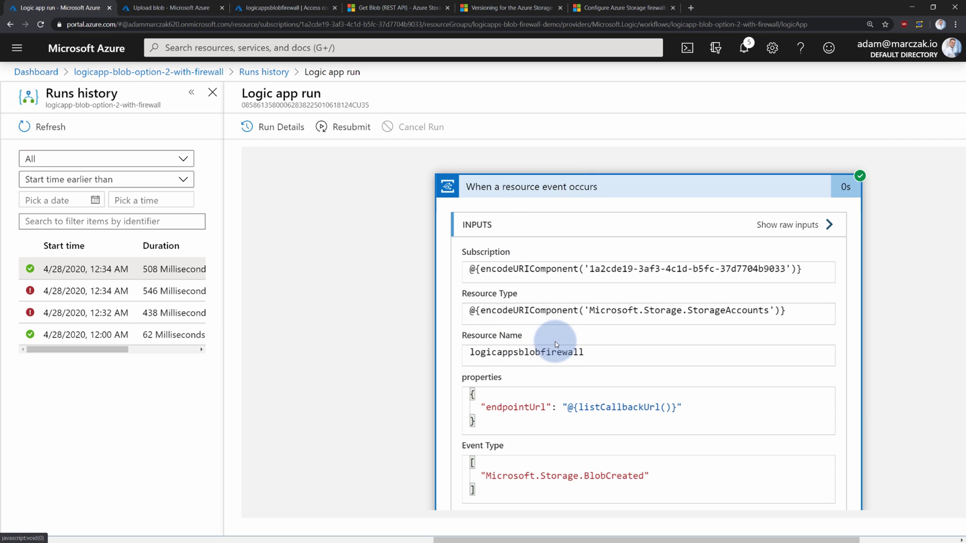
{"action": "scroll", "coordinate": [571, 342], "scroll_direction": "down", "scroll_amount": 5}
{"action": "scroll", "coordinate": [571, 343], "scroll_direction": "down", "scroll_amount": 1}
{"action": "scroll", "coordinate": [622, 443], "scroll_direction": "down", "scroll_amount": 3}
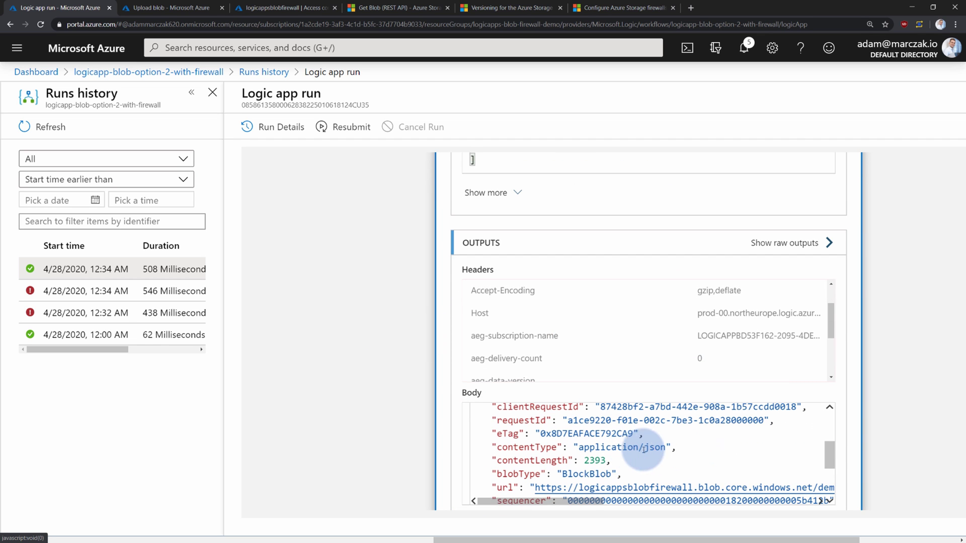
{"action": "scroll", "coordinate": [622, 443], "scroll_direction": "down", "scroll_amount": 5}
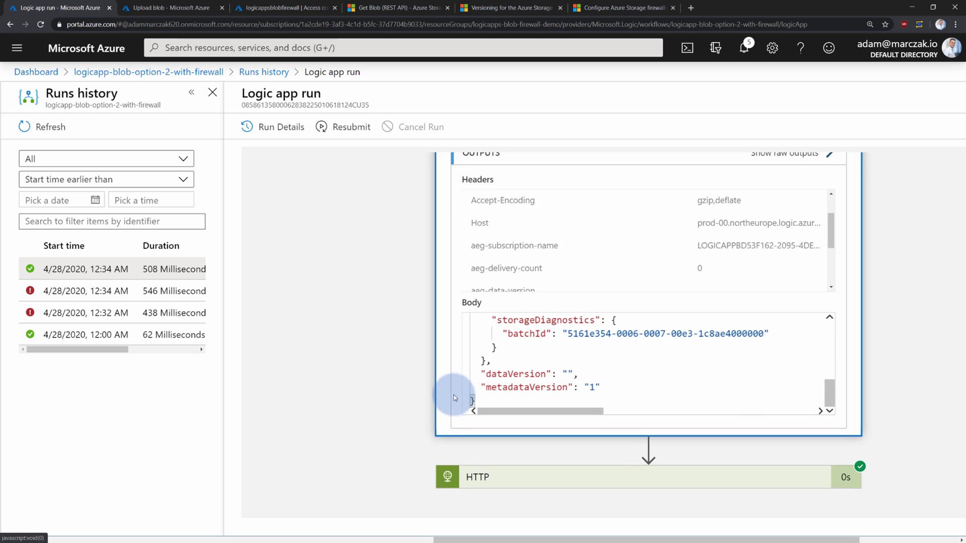
{"action": "scroll", "coordinate": [517, 491], "scroll_direction": "down", "scroll_amount": 2}
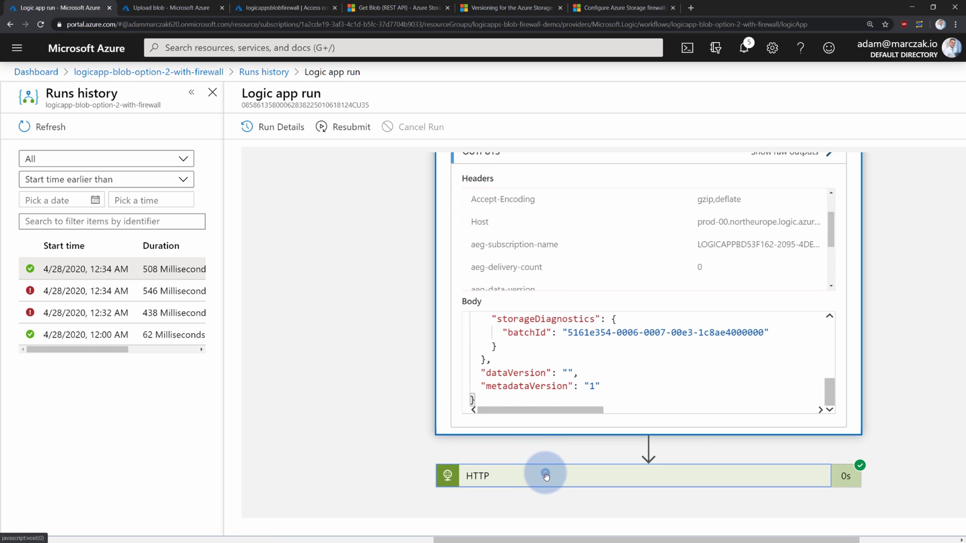
Examine the HTTP action's inputs, status code and response body, and return to the logic app's overview with a refreshed runs history.
{"action": "left_click", "coordinate": [545, 414]}
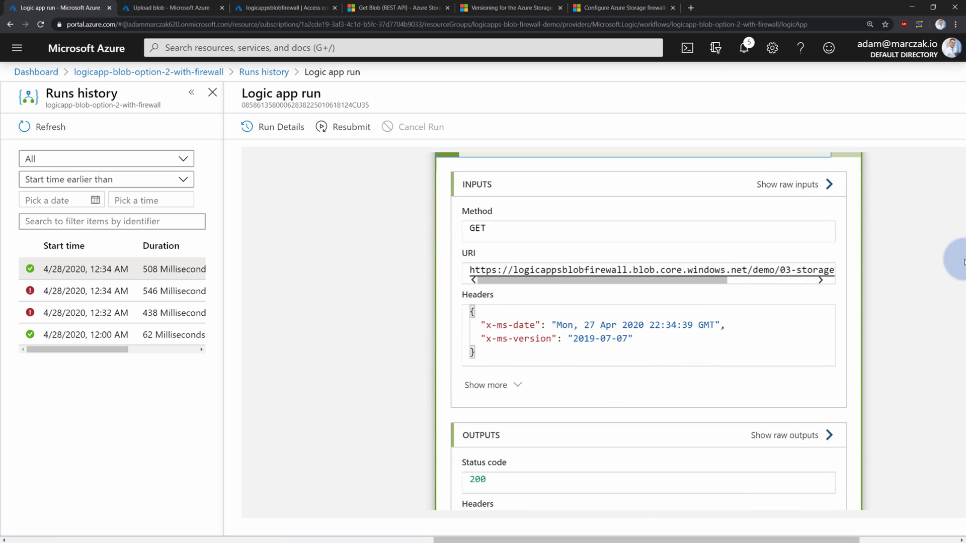
{"action": "scroll", "coordinate": [862, 346], "scroll_direction": "down", "scroll_amount": 5}
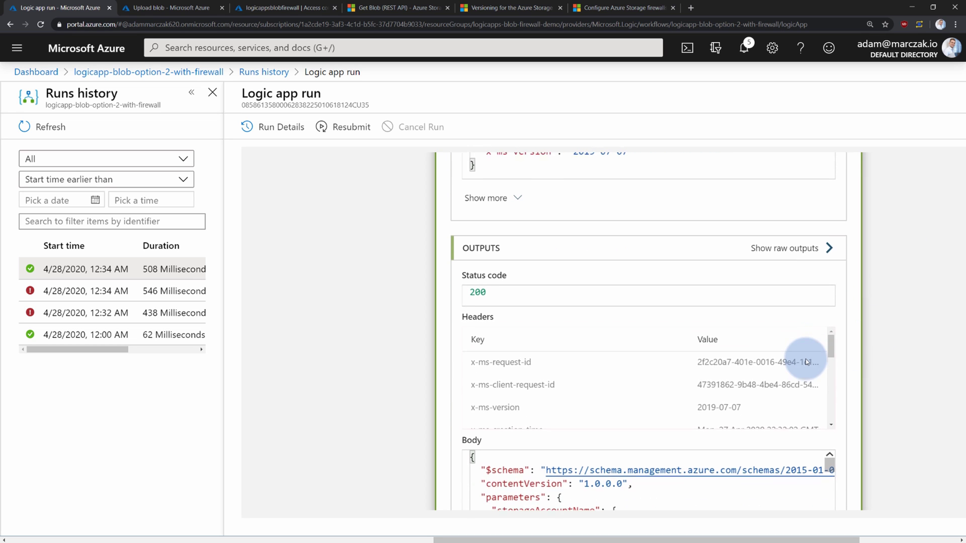
{"action": "scroll", "coordinate": [805, 372], "scroll_direction": "down", "scroll_amount": 3}
{"action": "left_click_drag", "start_coordinate": [826, 403], "coordinate": [829, 383]}
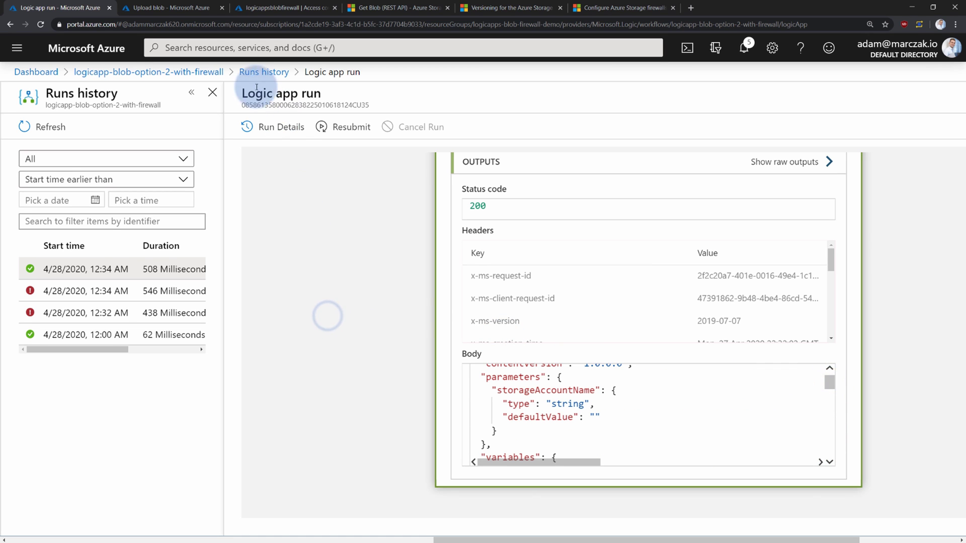
{"action": "left_click", "coordinate": [185, 71]}
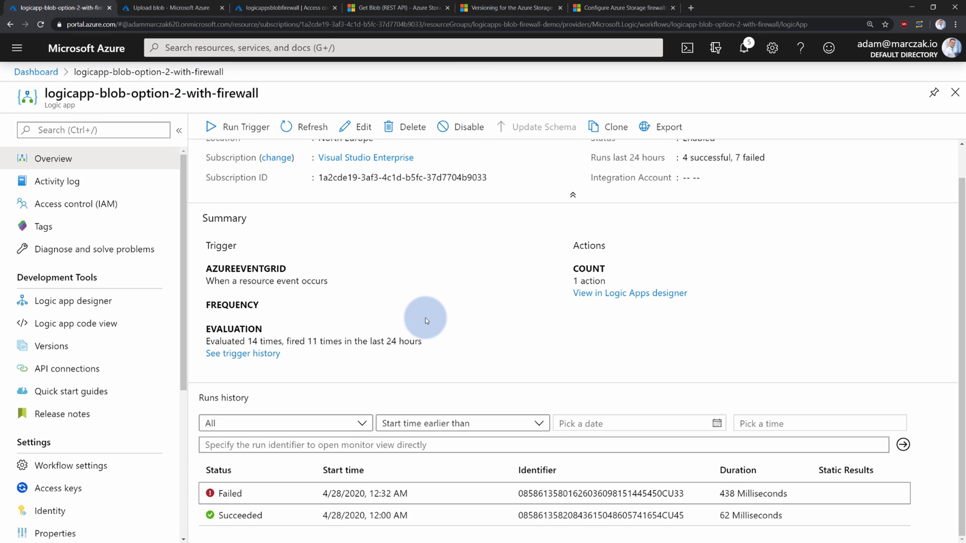
{"action": "left_click", "coordinate": [322, 131]}
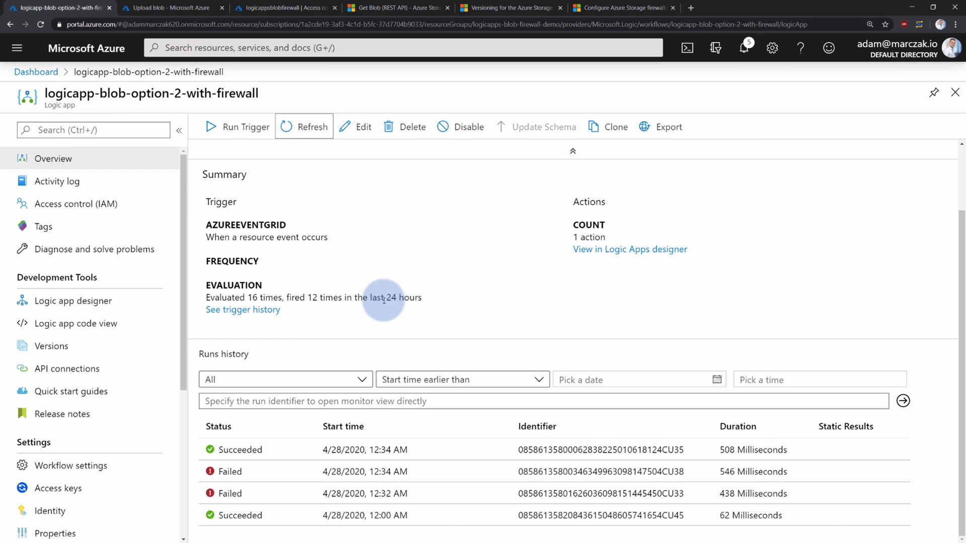
Upload the Downloads files from 01-example-p3.json through 00-storage-clean.json to the demo container, overwriting any that already exist.
{"action": "left_click", "coordinate": [939, 124]}
{"action": "left_click", "coordinate": [237, 120]}
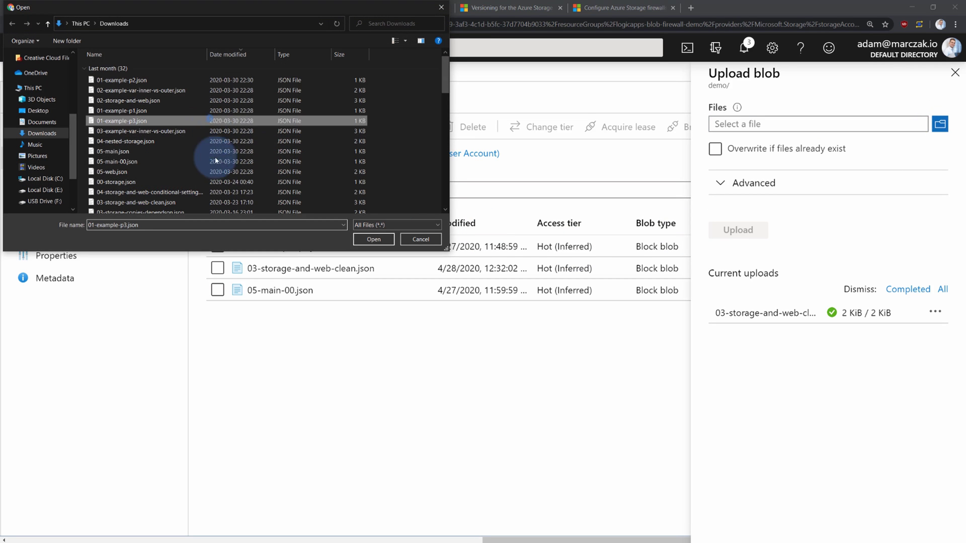
{"action": "scroll", "coordinate": [214, 166], "scroll_direction": "down", "scroll_amount": 2}
{"action": "left_click", "coordinate": [177, 199], "text": "shift"}
{"action": "left_click", "coordinate": [383, 240]}
{"action": "left_click", "coordinate": [714, 149]}
{"action": "left_click", "coordinate": [738, 230]}
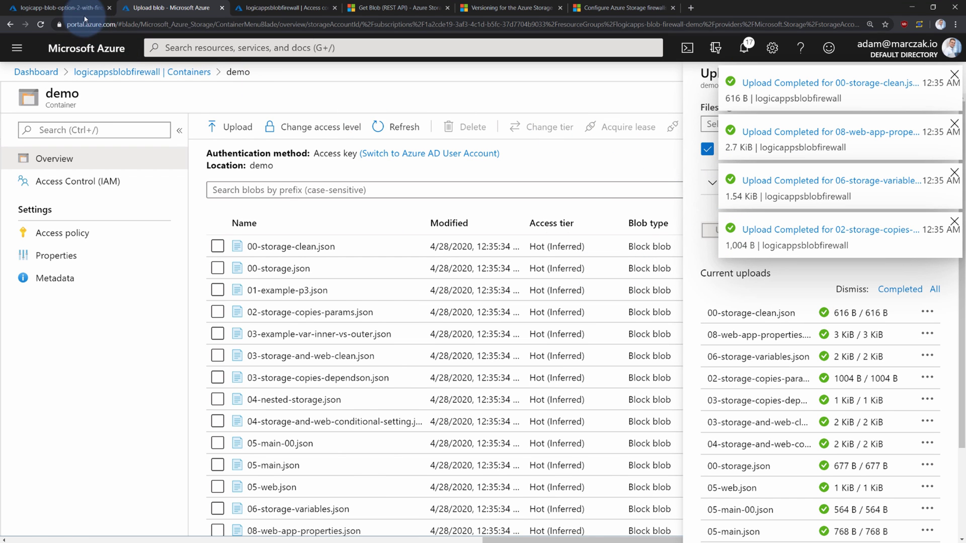
Switch back to the logic app, refresh its runs history and review the runs for the batch of uploaded files.
{"action": "left_click", "coordinate": [61, 8]}
{"action": "left_click", "coordinate": [312, 127]}
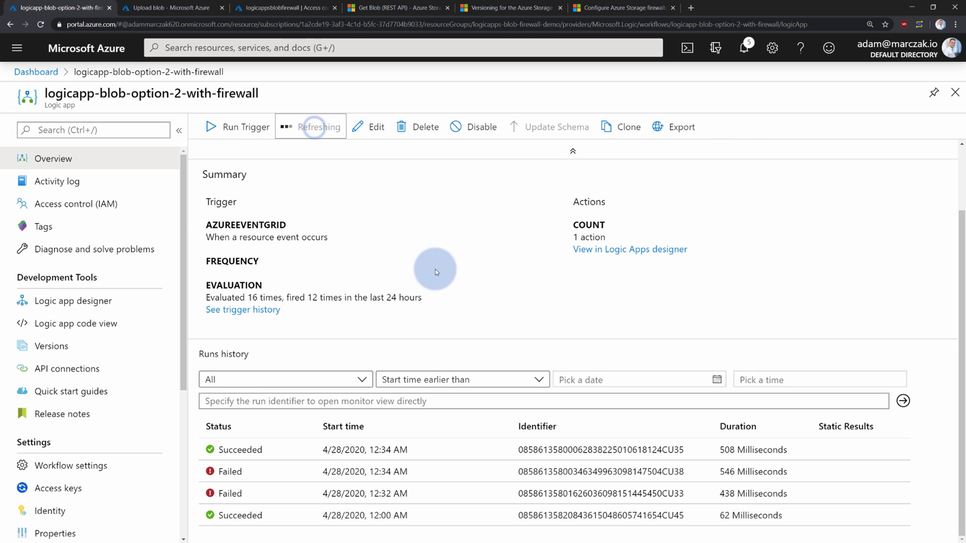
{"action": "scroll", "coordinate": [439, 293], "scroll_direction": "down", "scroll_amount": 5}
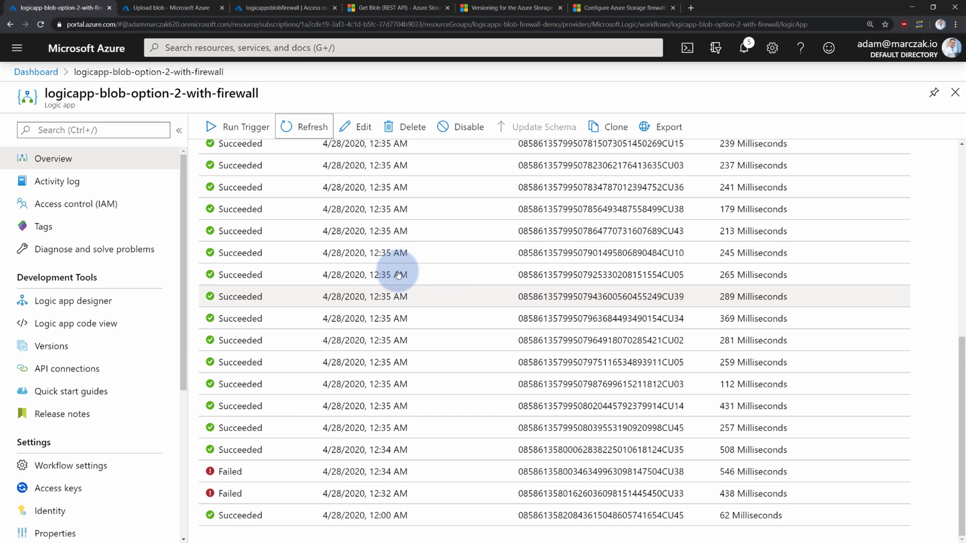